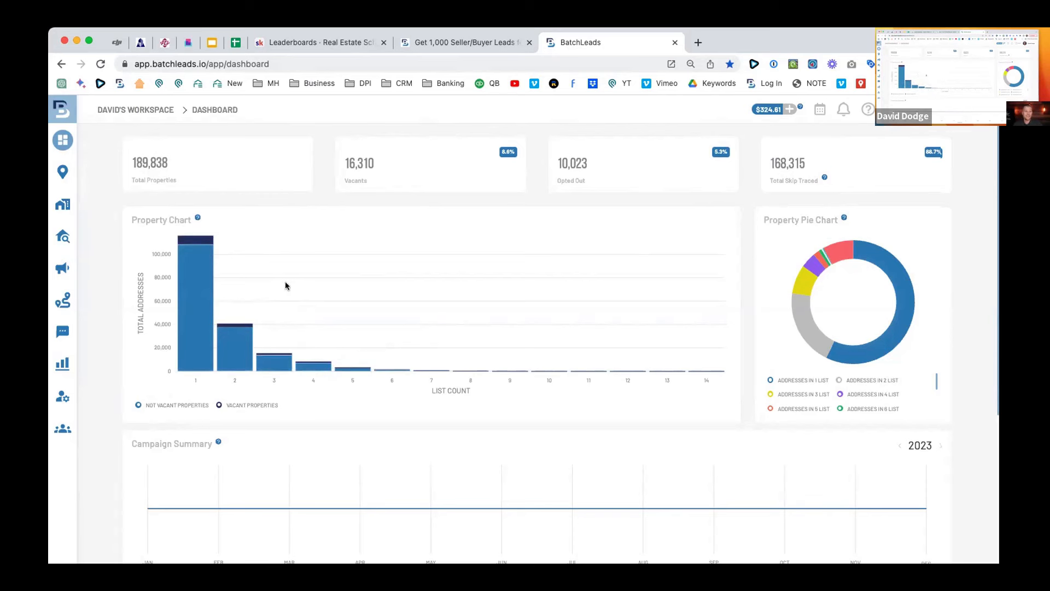
# Open Property Search from the dashboard to show the St. Louis map with quick-filter counts.
pyautogui.scroll(-1, 177, 193)
pyautogui.scroll(1, 201, 206)
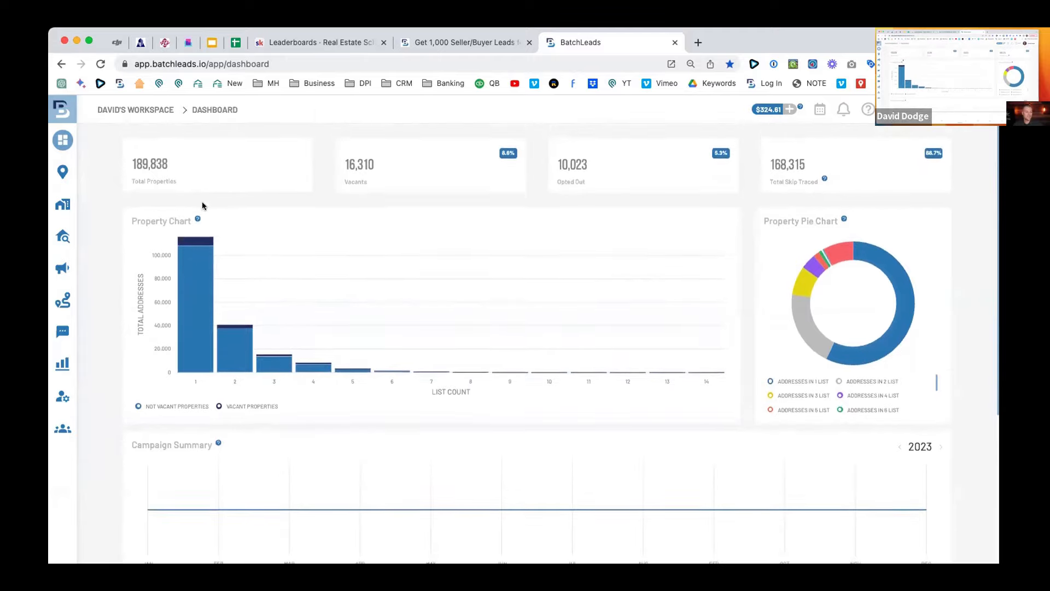
pyautogui.scroll(-5, 204, 206)
pyautogui.scroll(4, 218, 241)
pyautogui.scroll(4, 206, 207)
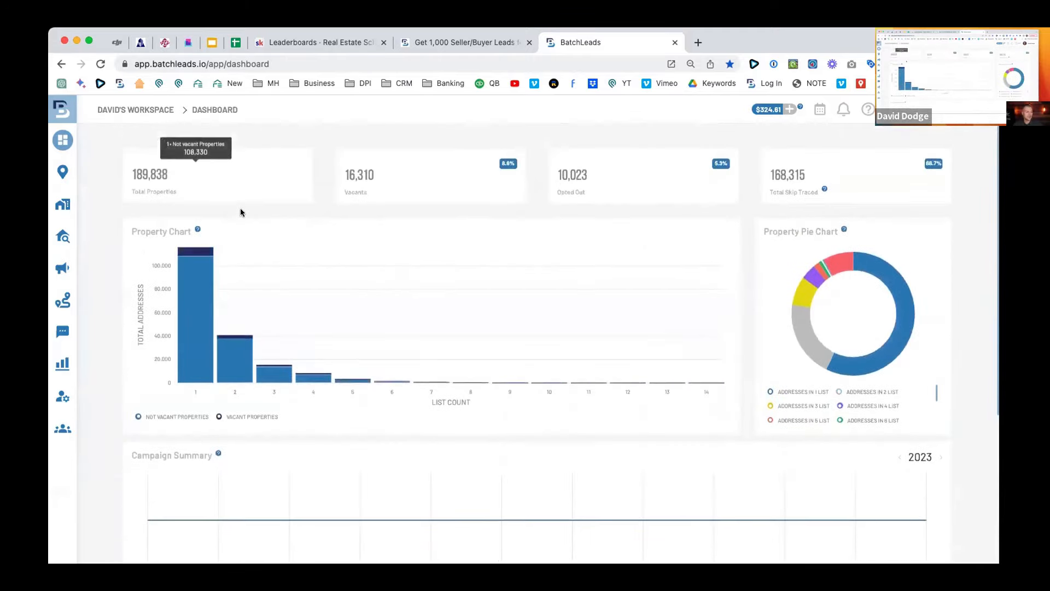
pyautogui.click(85, 172)
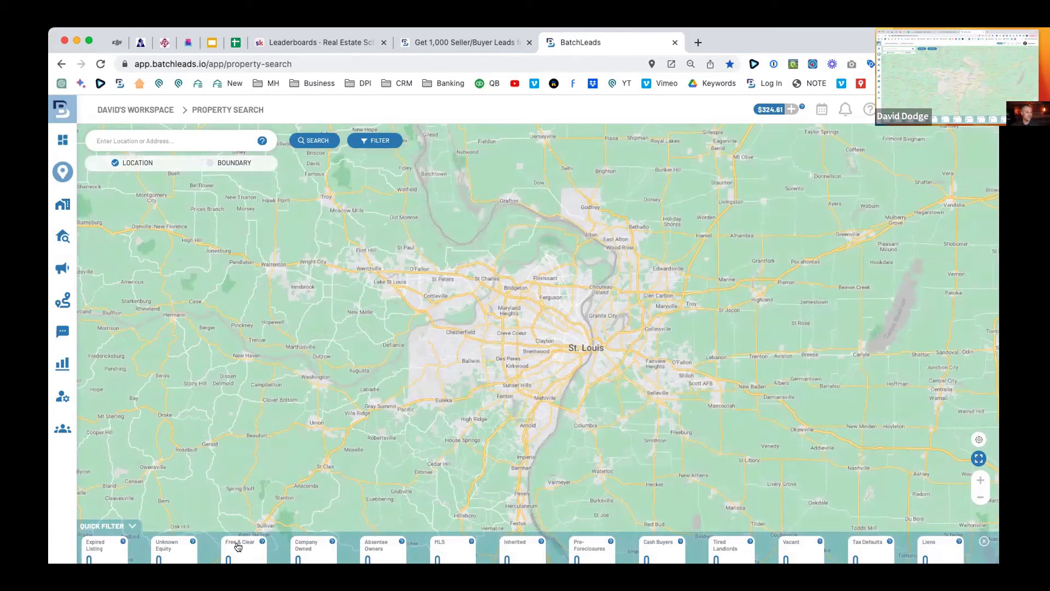
pyautogui.click(146, 142)
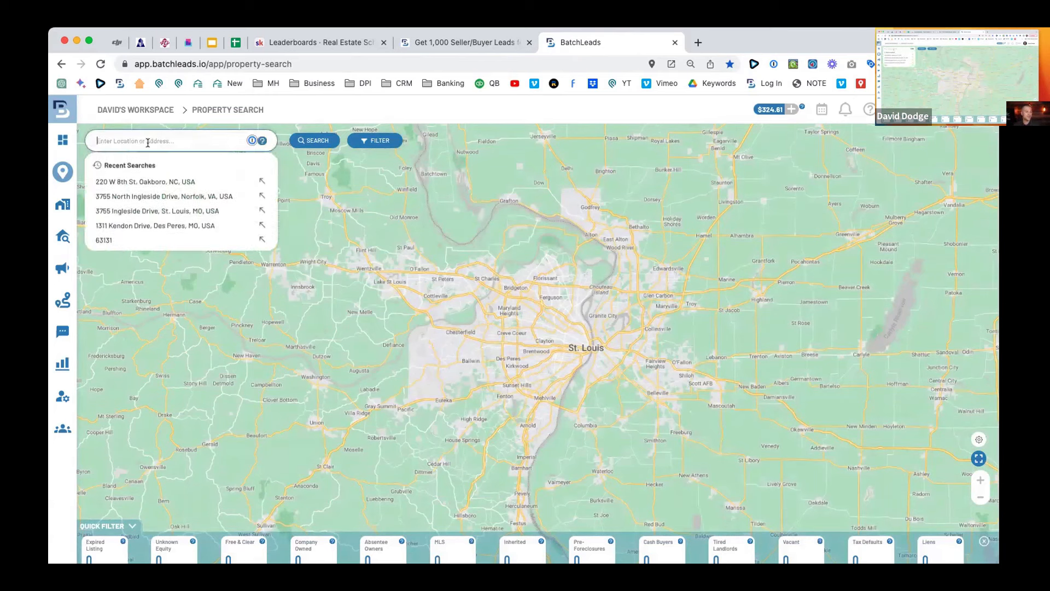
pyautogui.click(148, 166)
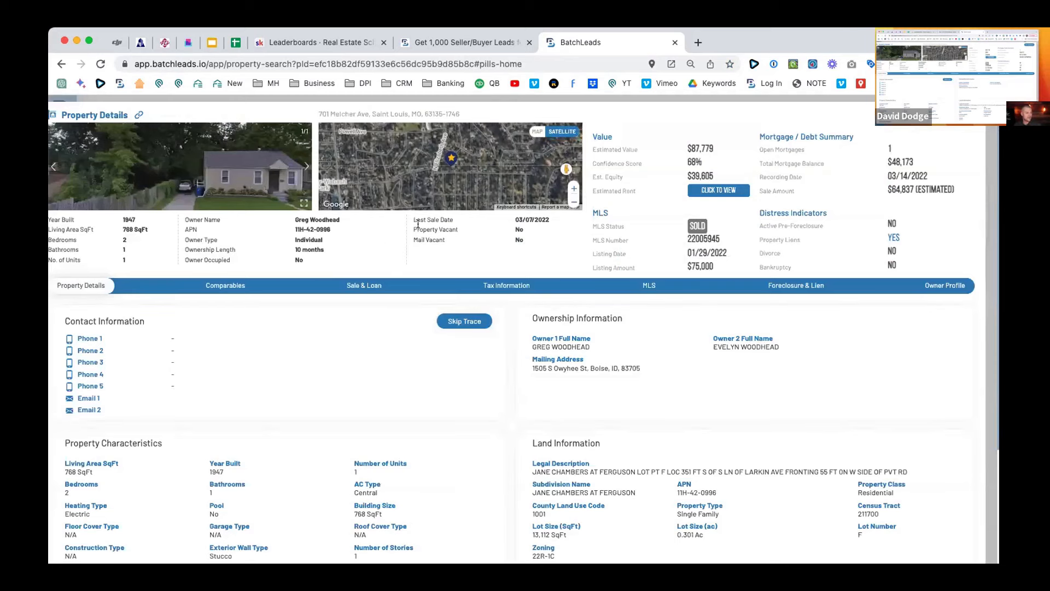
# Zoom to 67%, maximize the browser window and reload the property details, noting the 1947 year built.
pyautogui.press('super+minus')
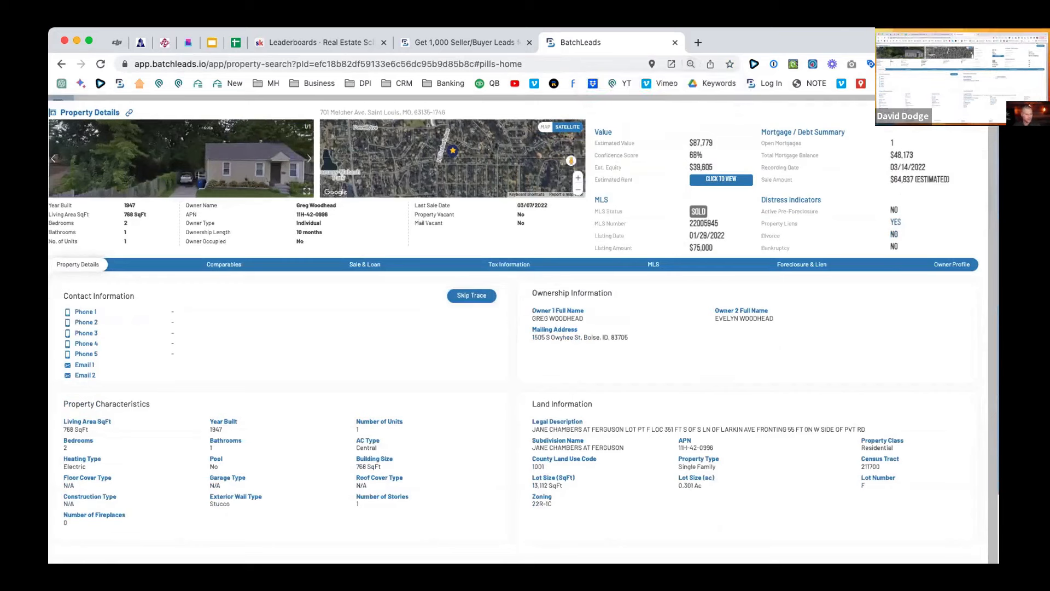
pyautogui.doubleClick(770, 38)
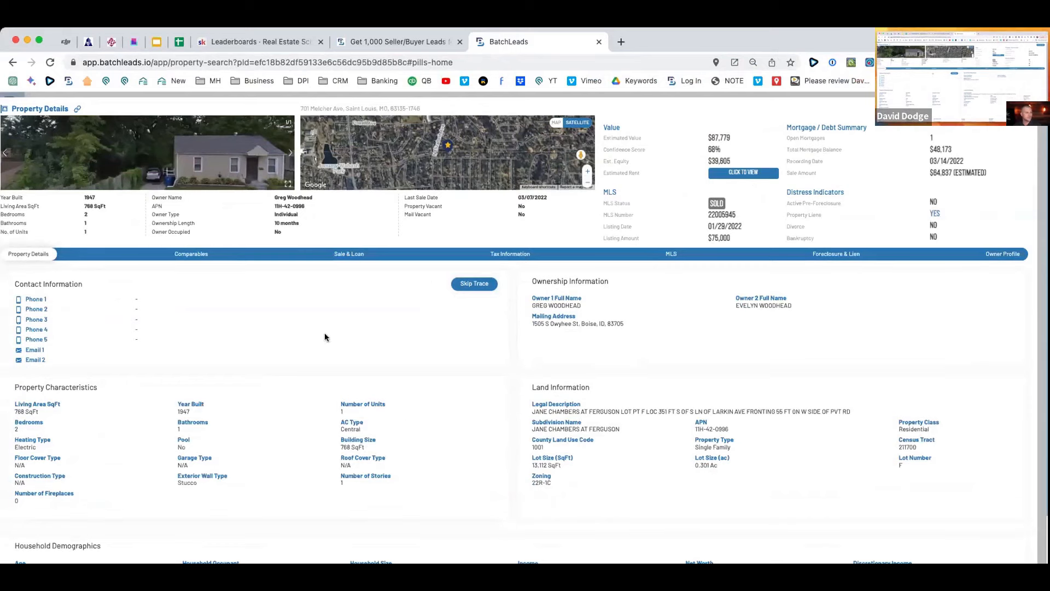
pyautogui.press('super+r')
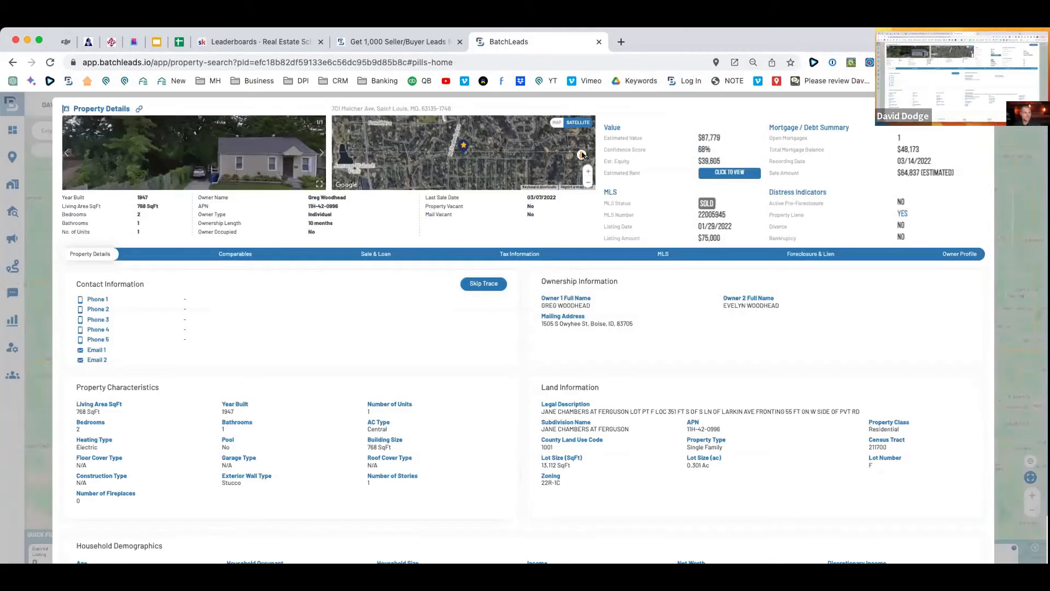
pyautogui.moveTo(155, 198); pyautogui.dragTo(111, 216)
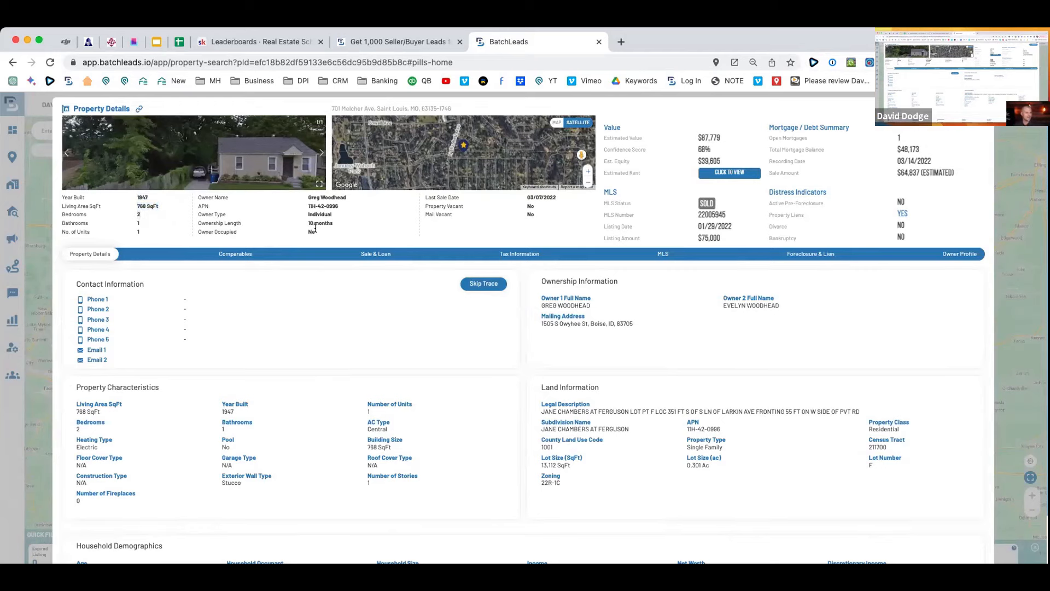
# Zoom the page up to 110% and highlight the $87,779 estimated value, then scroll down the record.
pyautogui.press('super+equal')
pyautogui.press('super+equal')
pyautogui.press('super+equal')
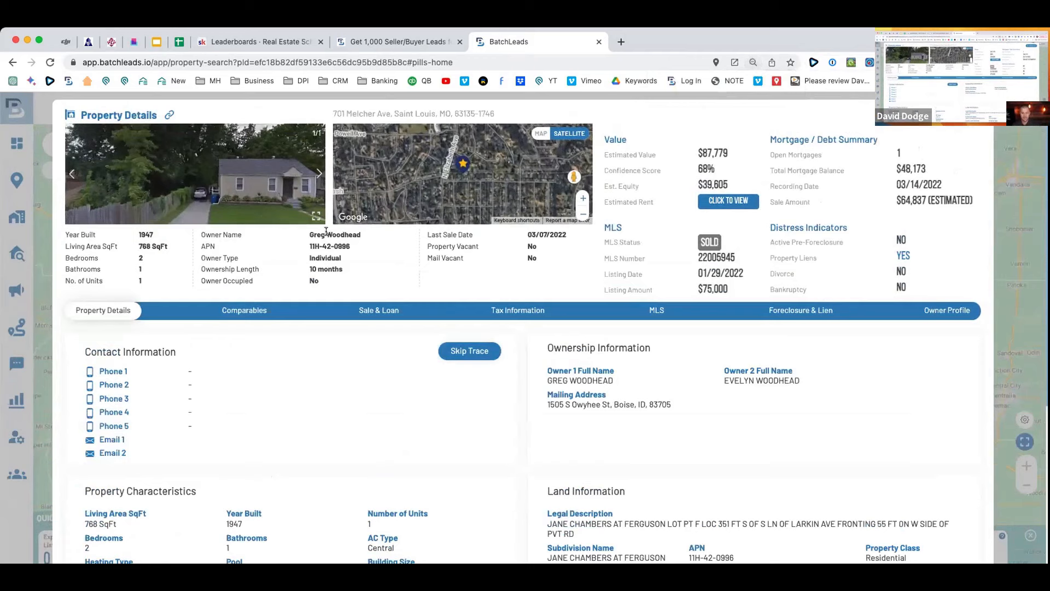
pyautogui.press('super+equal')
pyautogui.press('super+equal')
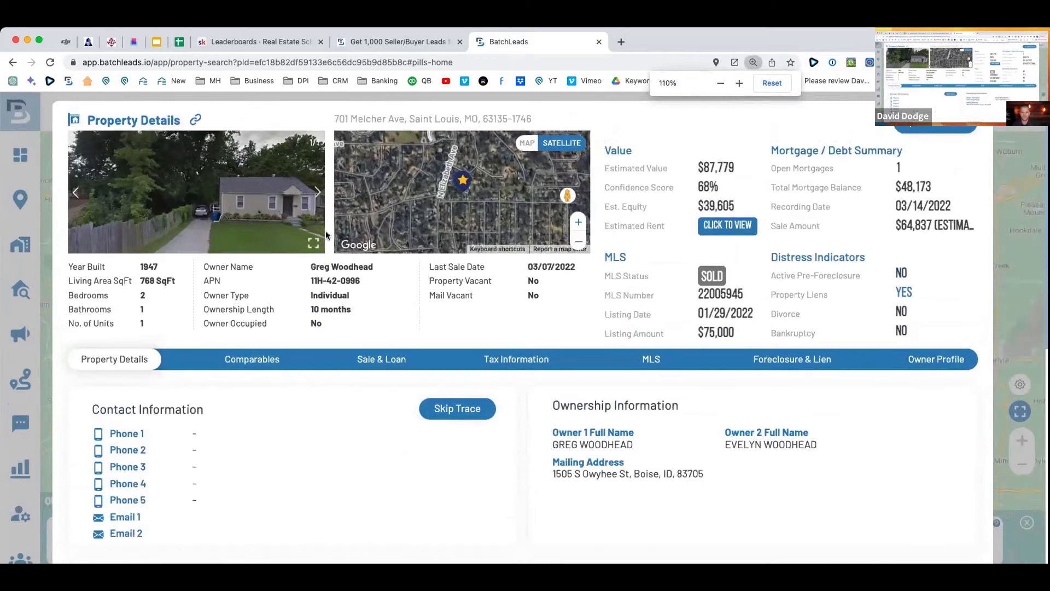
pyautogui.moveTo(734, 166); pyautogui.dragTo(673, 164)
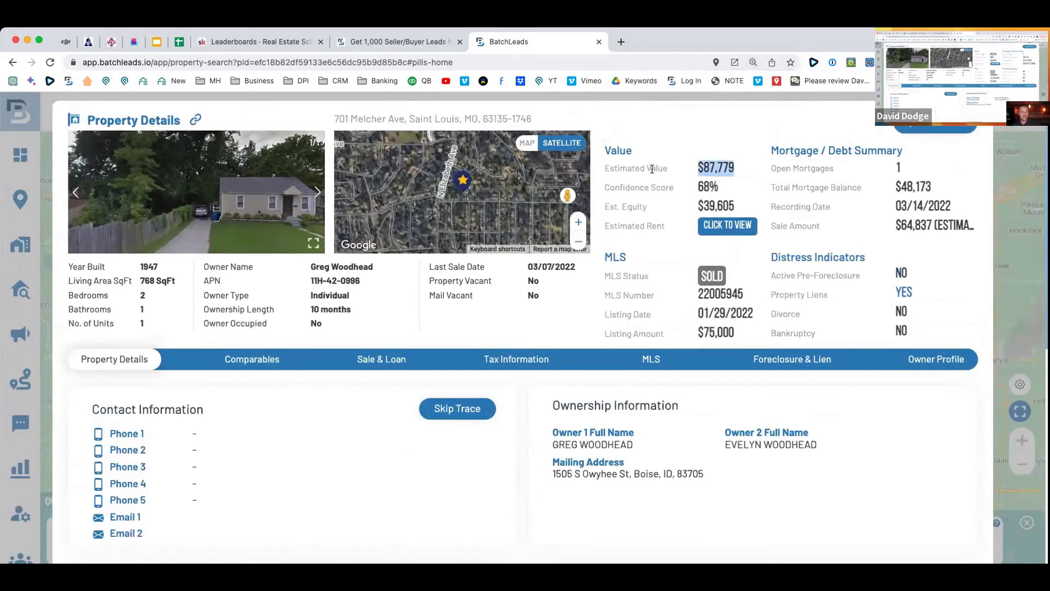
pyautogui.scroll(-5, 628, 194)
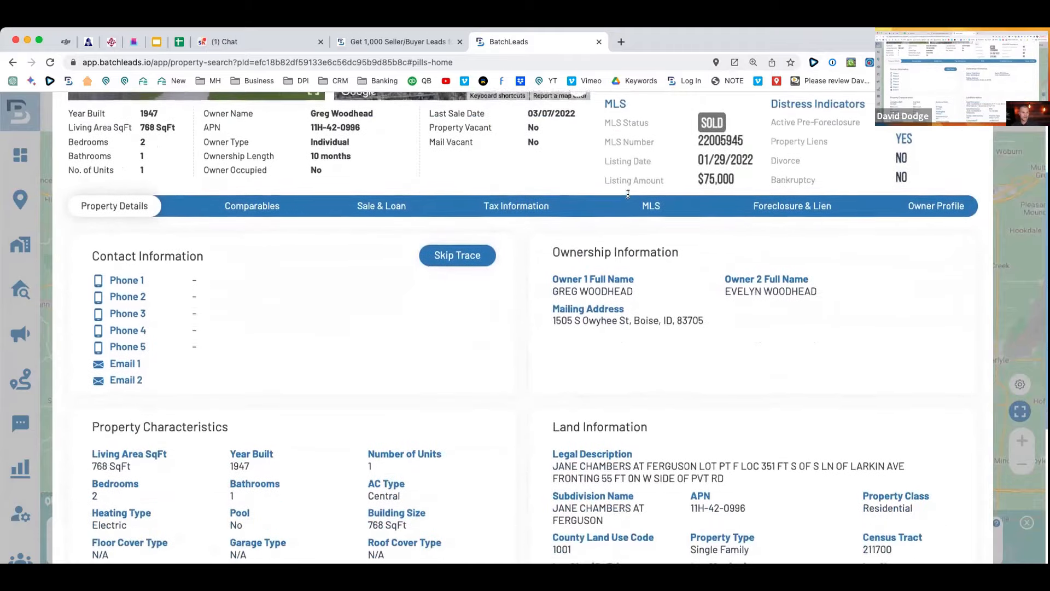
pyautogui.scroll(-1, 721, 249)
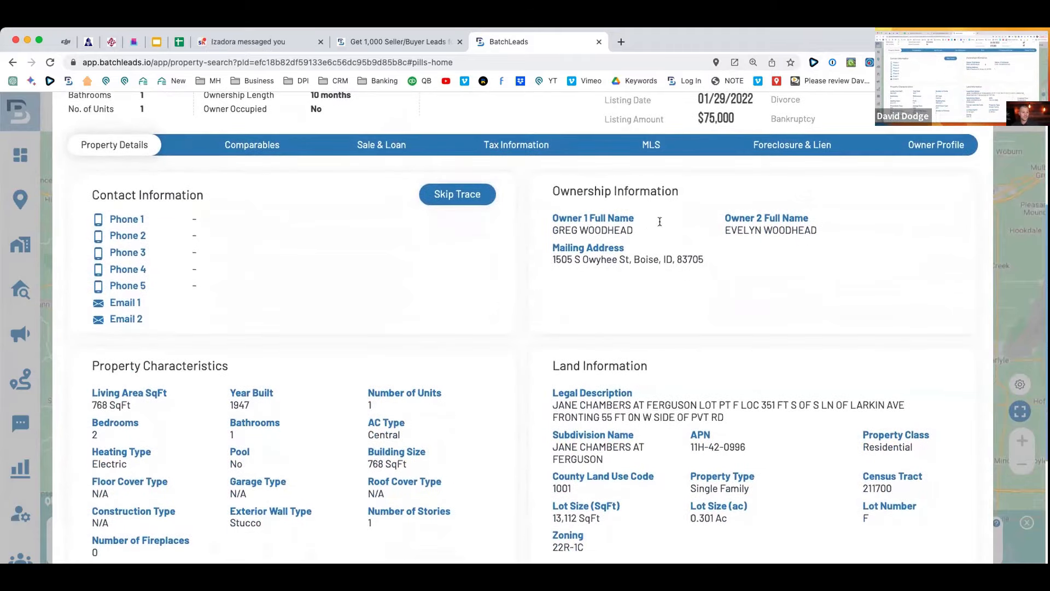
# Start a skip trace but cancel it without paying, then highlight the first owner's name.
pyautogui.click(459, 195)
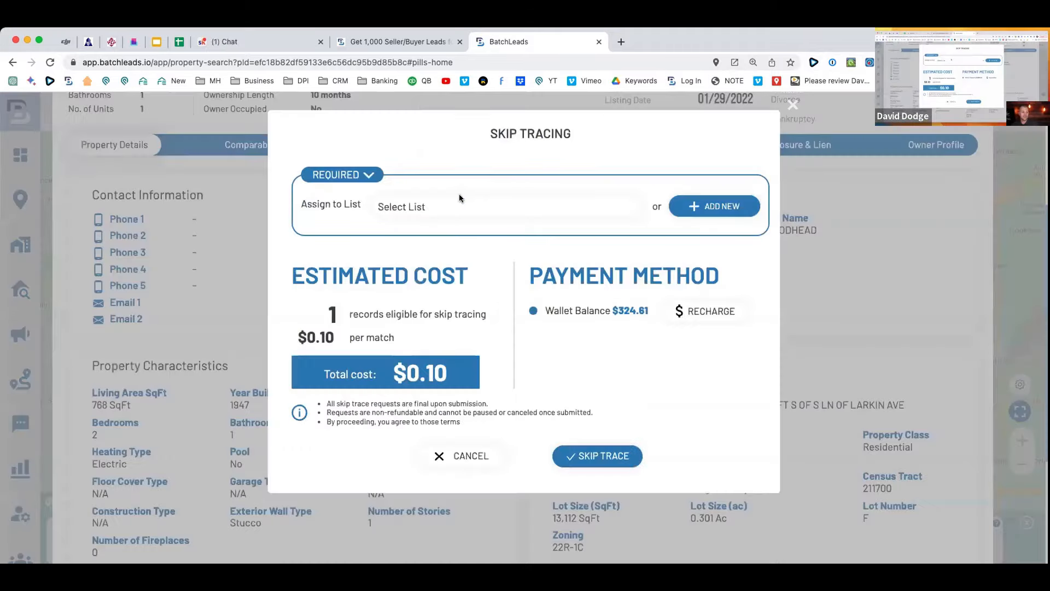
pyautogui.click(473, 456)
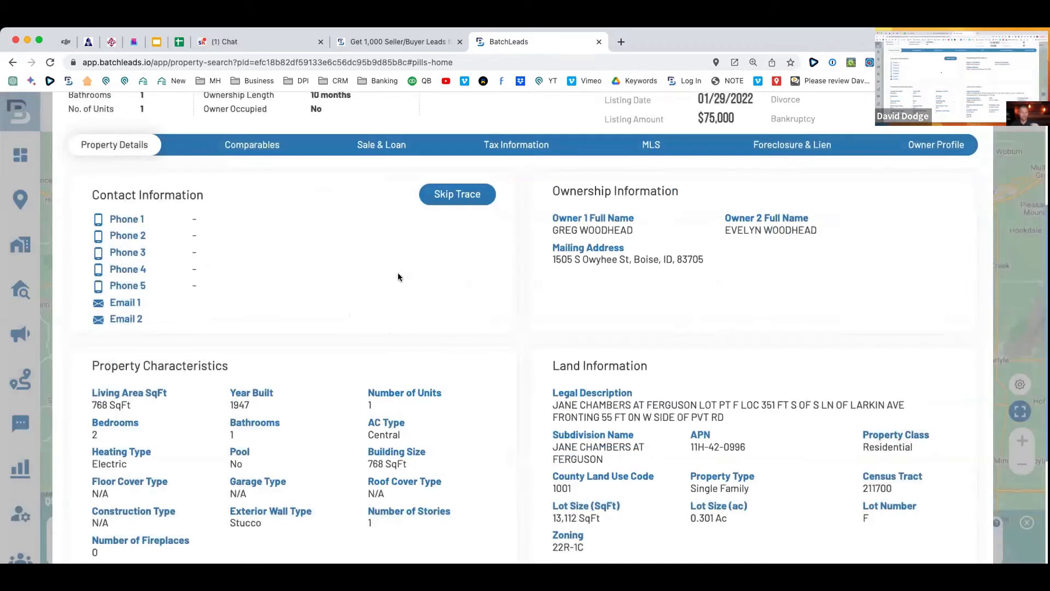
pyautogui.moveTo(687, 228); pyautogui.dragTo(519, 236)
pyautogui.scroll(-5, 517, 233)
pyautogui.scroll(10, 517, 234)
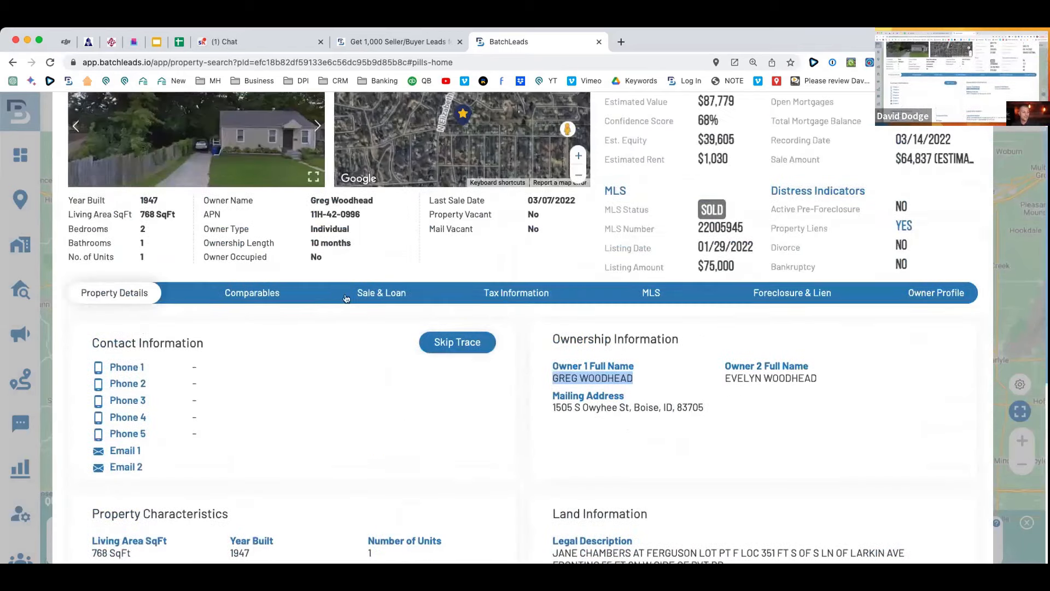
# Show the Sale & Loan history with the $48,750 Flagstar loan and 03/14/2022 deed.
pyautogui.click(366, 293)
pyautogui.scroll(-2, 465, 295)
pyautogui.moveTo(690, 454); pyautogui.dragTo(534, 449)
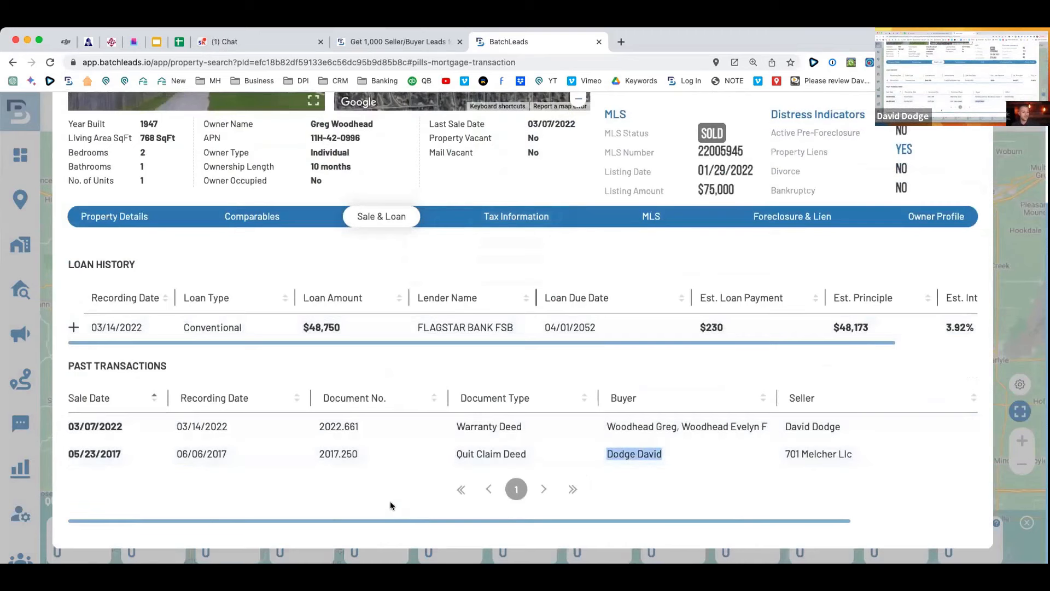
pyautogui.moveTo(228, 427); pyautogui.dragTo(171, 424)
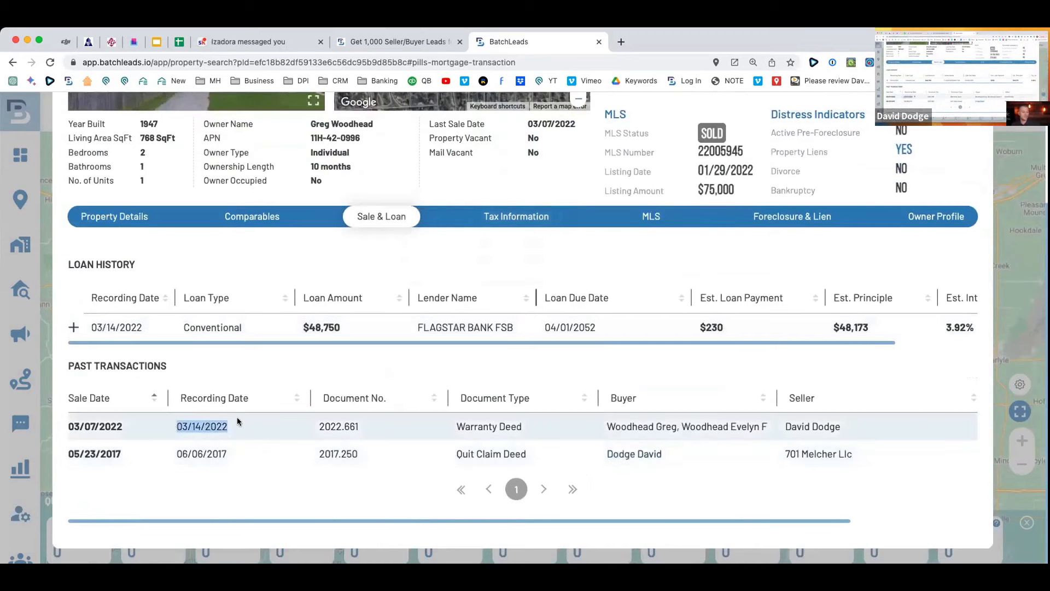
pyautogui.scroll(2, 552, 455)
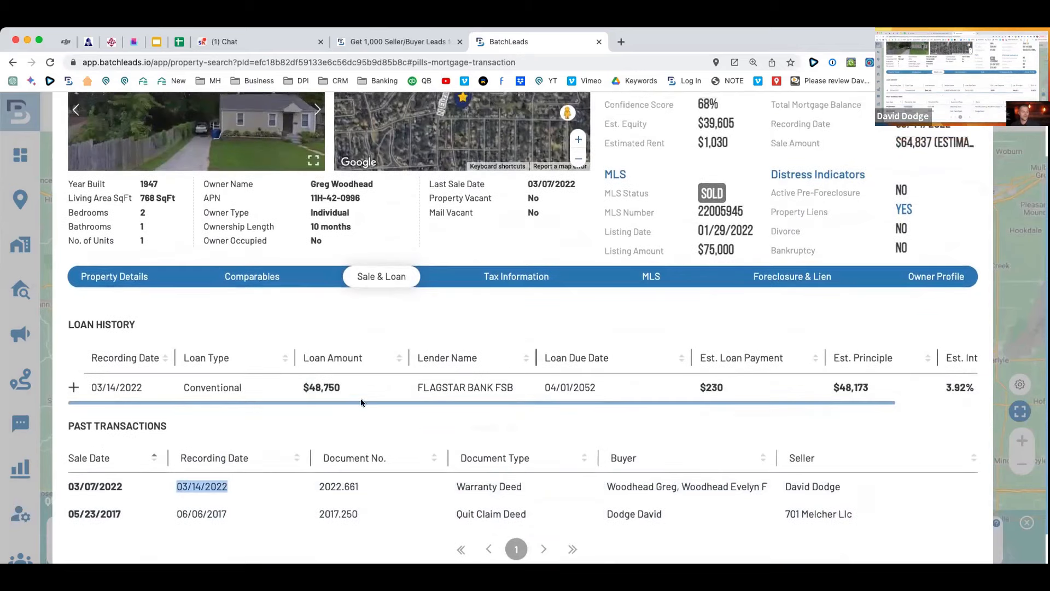
pyautogui.hscroll(3, 868, 382)
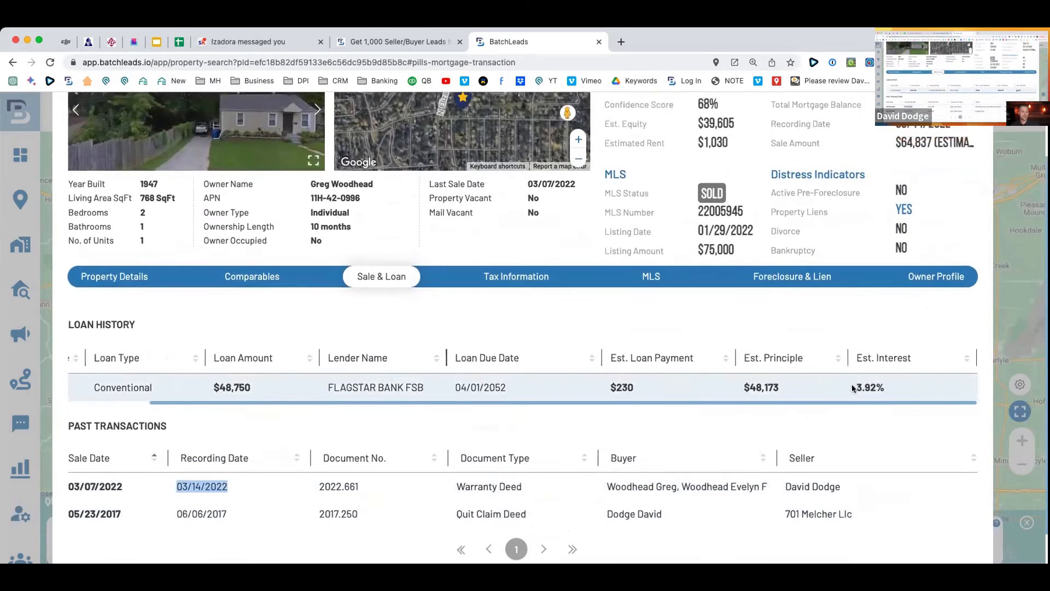
pyautogui.hscroll(-4, 854, 389)
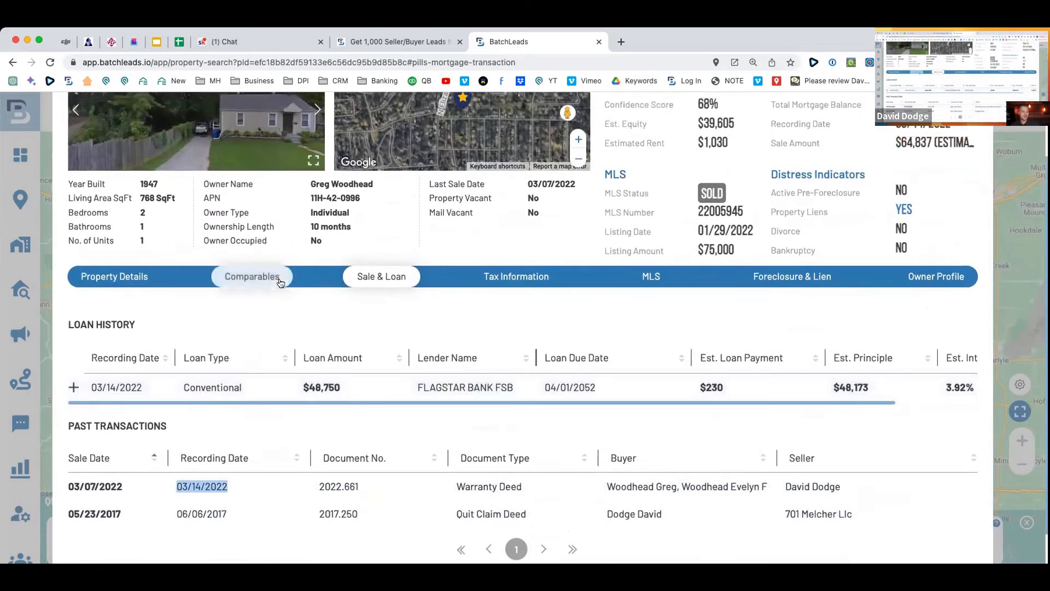
# Review the property's tax information and its MLS listing details.
pyautogui.click(530, 282)
pyautogui.moveTo(442, 428); pyautogui.dragTo(356, 404)
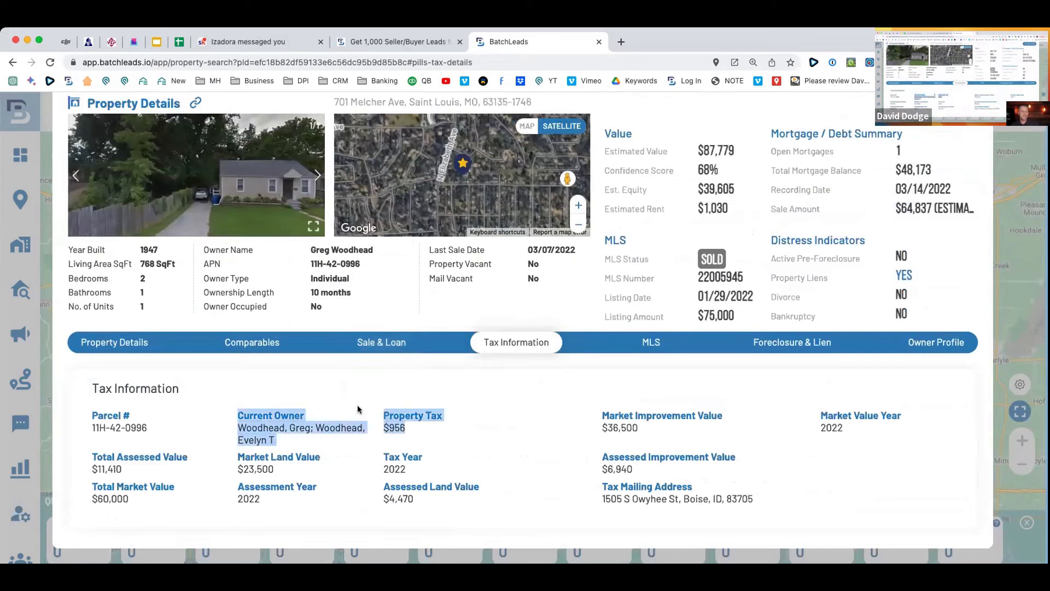
pyautogui.click(364, 407)
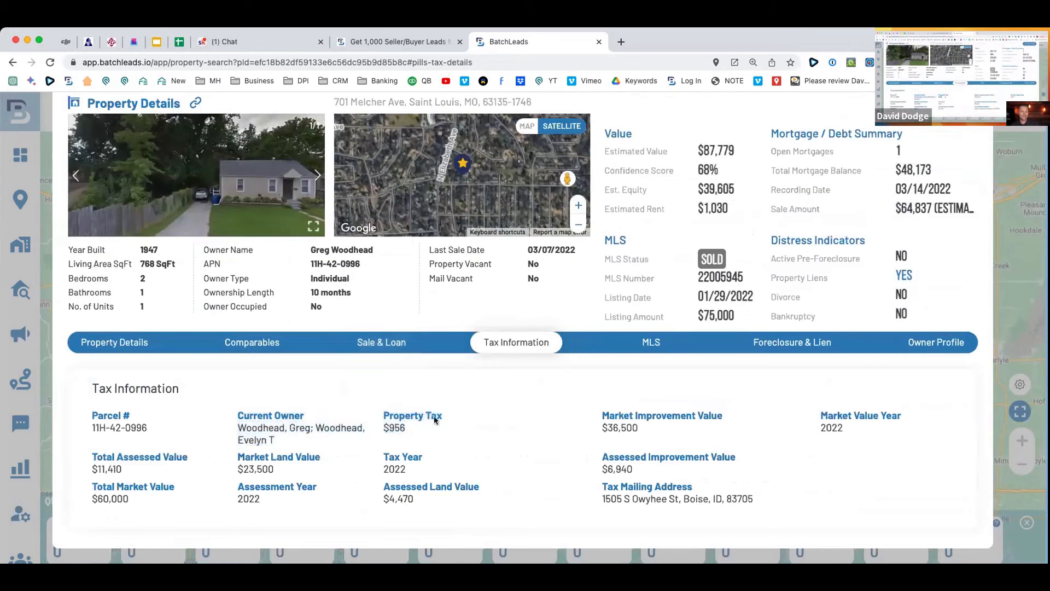
pyautogui.click(648, 342)
pyautogui.scroll(-4, 611, 381)
pyautogui.scroll(-5, 611, 383)
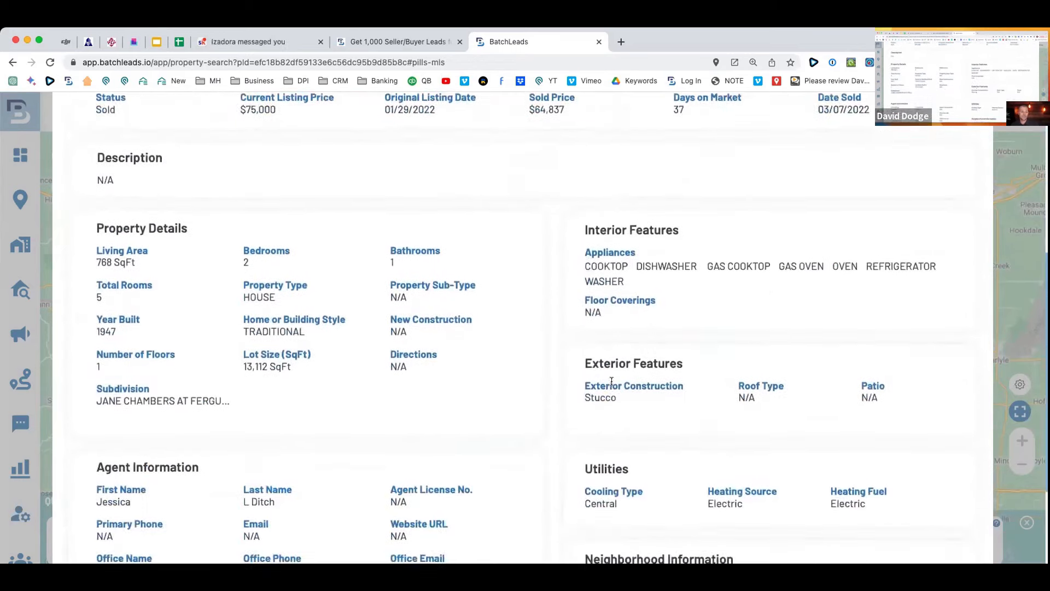
pyautogui.scroll(7, 612, 383)
pyautogui.scroll(2, 611, 379)
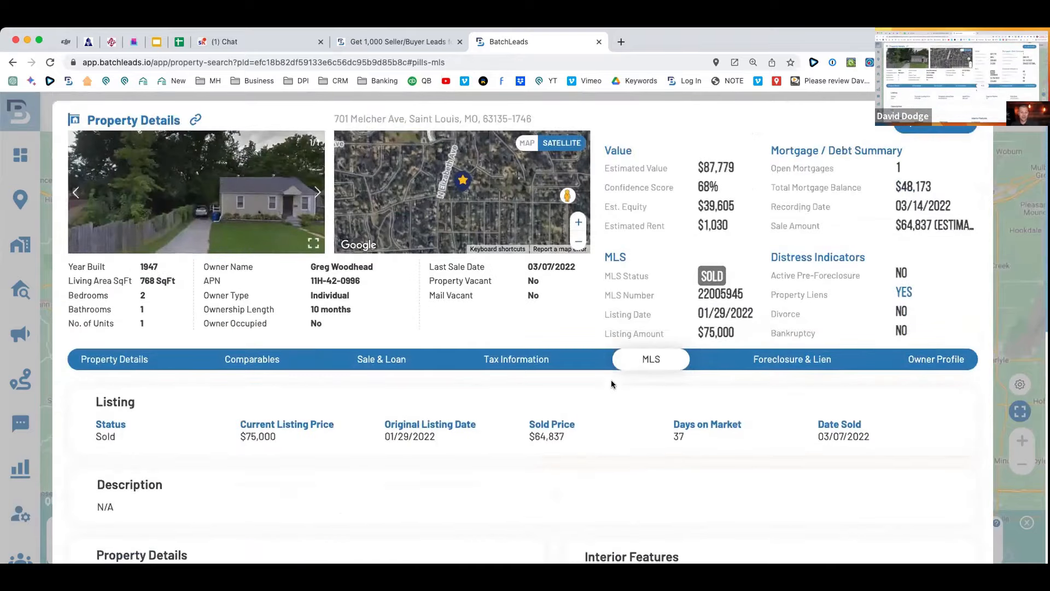
# Check foreclosure, lien and owner profile info, then show 40 comparables estimating $75,171.84.
pyautogui.click(805, 361)
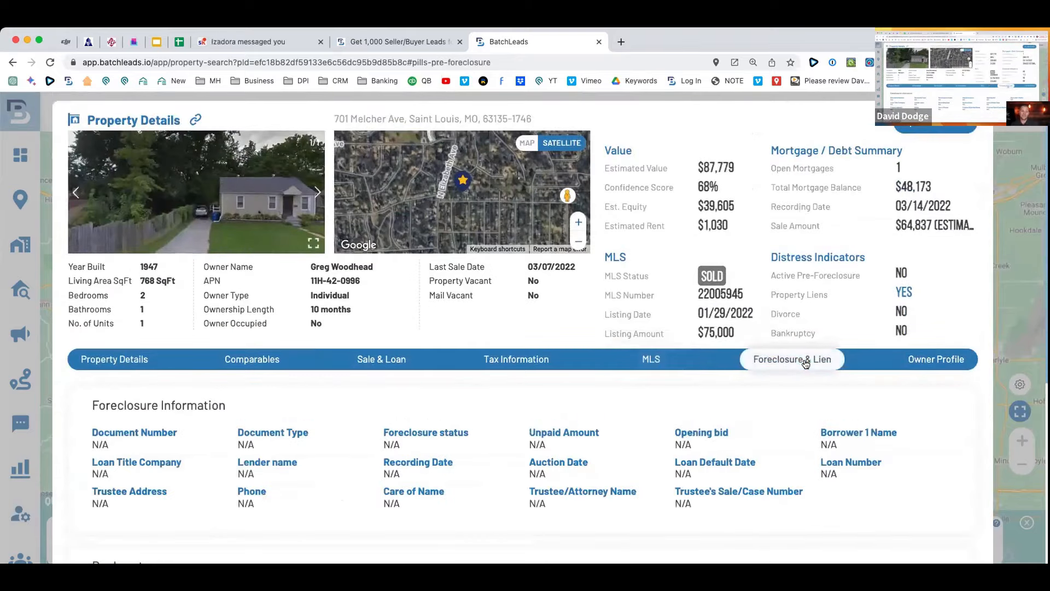
pyautogui.click(932, 362)
pyautogui.scroll(-2, 553, 392)
pyautogui.scroll(-1, 553, 393)
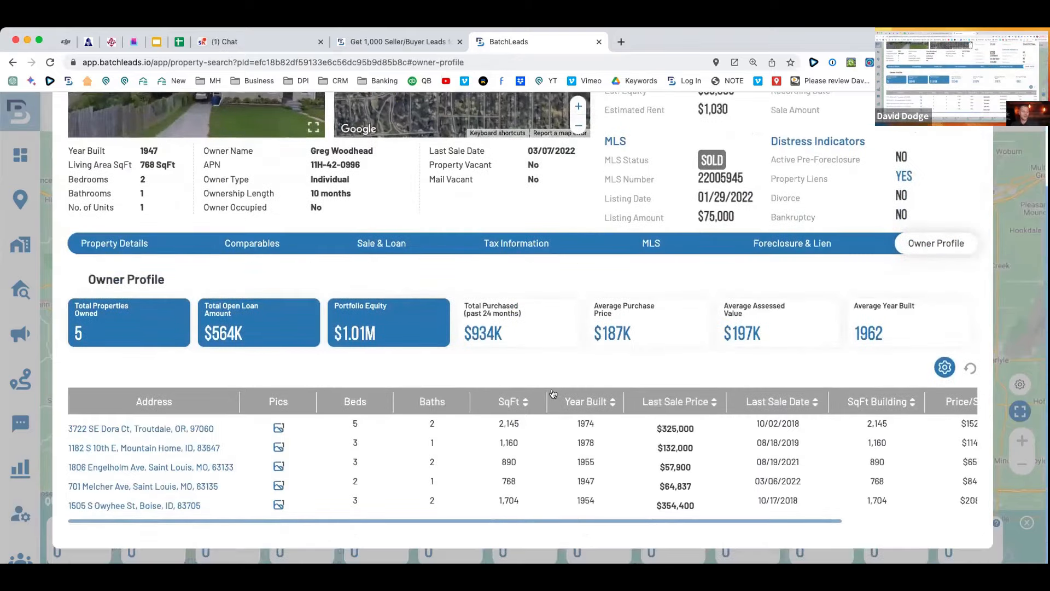
pyautogui.scroll(2, 253, 443)
pyautogui.click(253, 309)
pyautogui.scroll(-3, 547, 407)
# Limit the comp listing status to Sold only by removing Active and Pending.
pyautogui.scroll(3, 547, 407)
pyautogui.scroll(2, 546, 406)
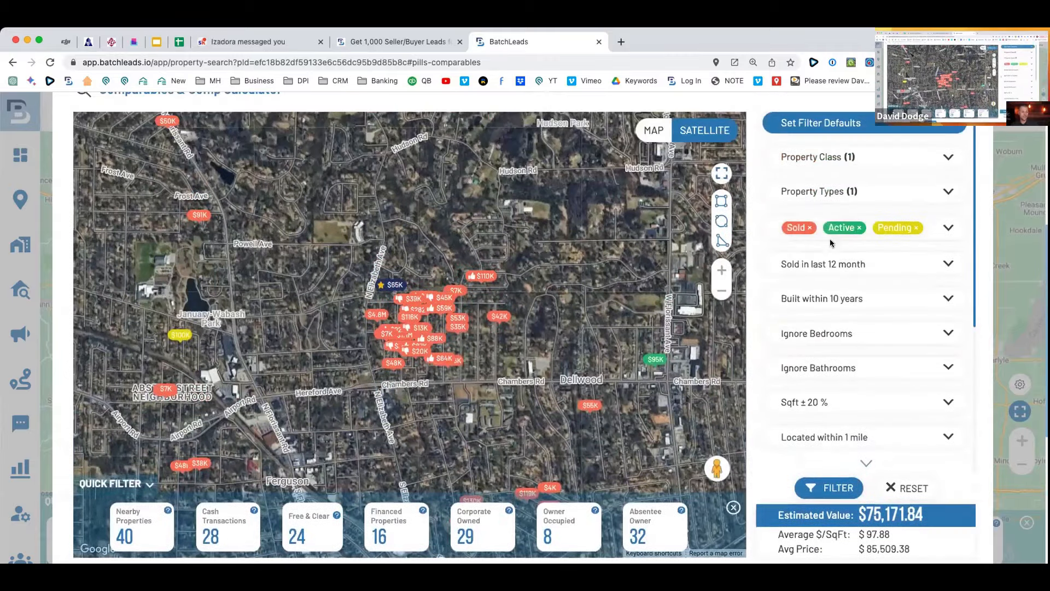
pyautogui.click(860, 225)
pyautogui.click(797, 254)
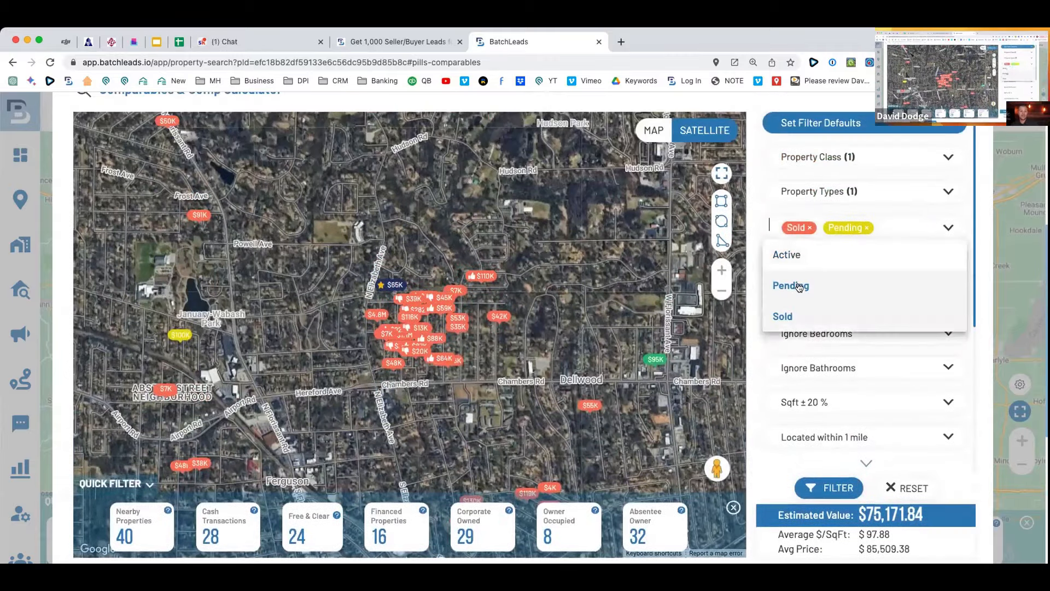
pyautogui.click(795, 285)
pyautogui.click(753, 251)
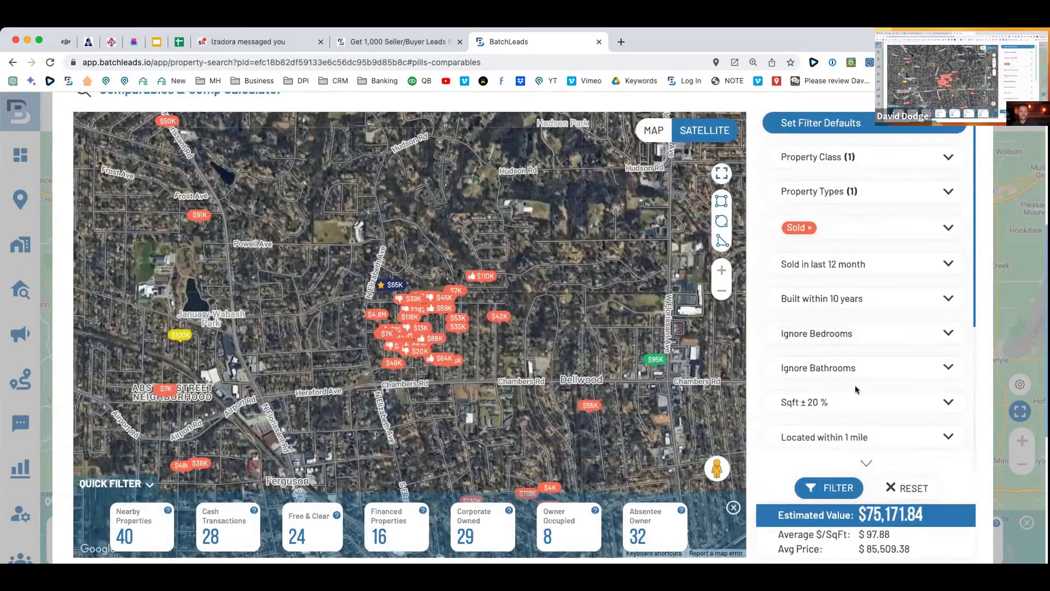
# Set comps to 1/4 mile, sold in last 6 months, ignore year built, and apply the filter.
pyautogui.click(861, 438)
pyautogui.click(846, 332)
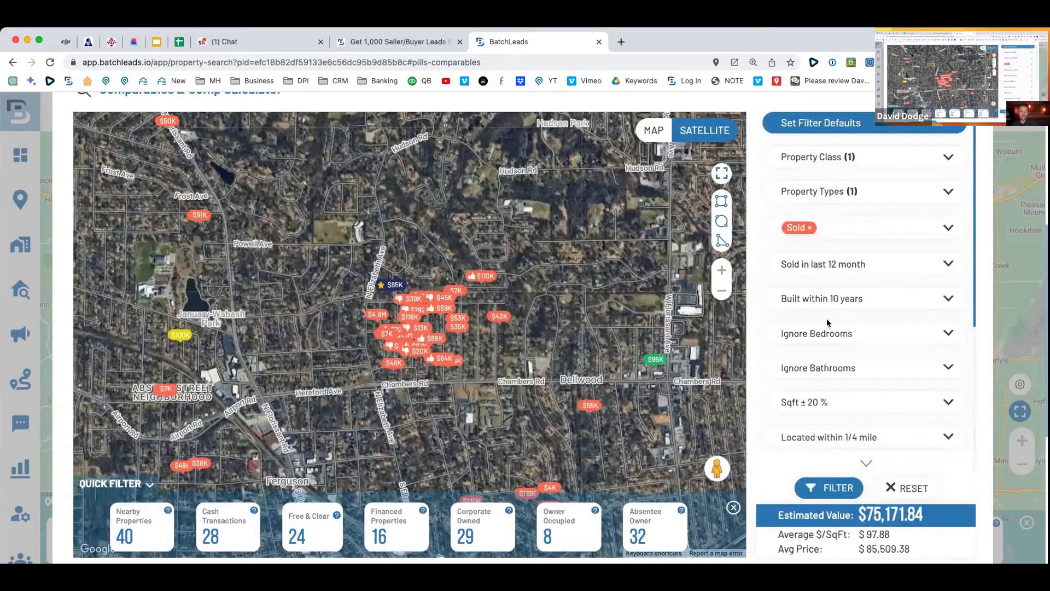
pyautogui.scroll(1, 853, 350)
pyautogui.click(847, 311)
pyautogui.click(845, 395)
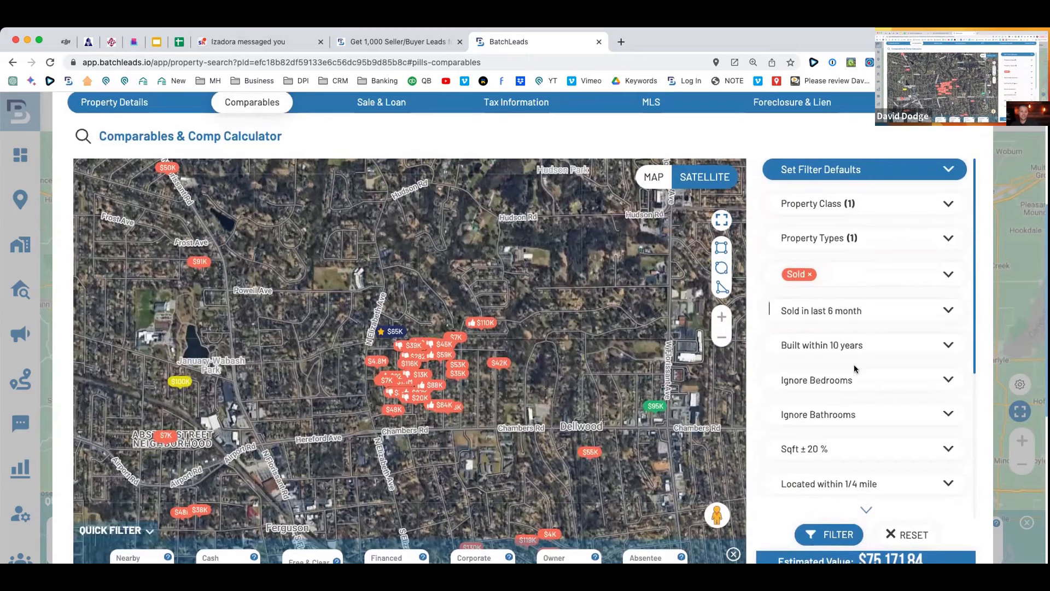
pyautogui.click(844, 344)
pyautogui.click(844, 371)
pyautogui.click(828, 535)
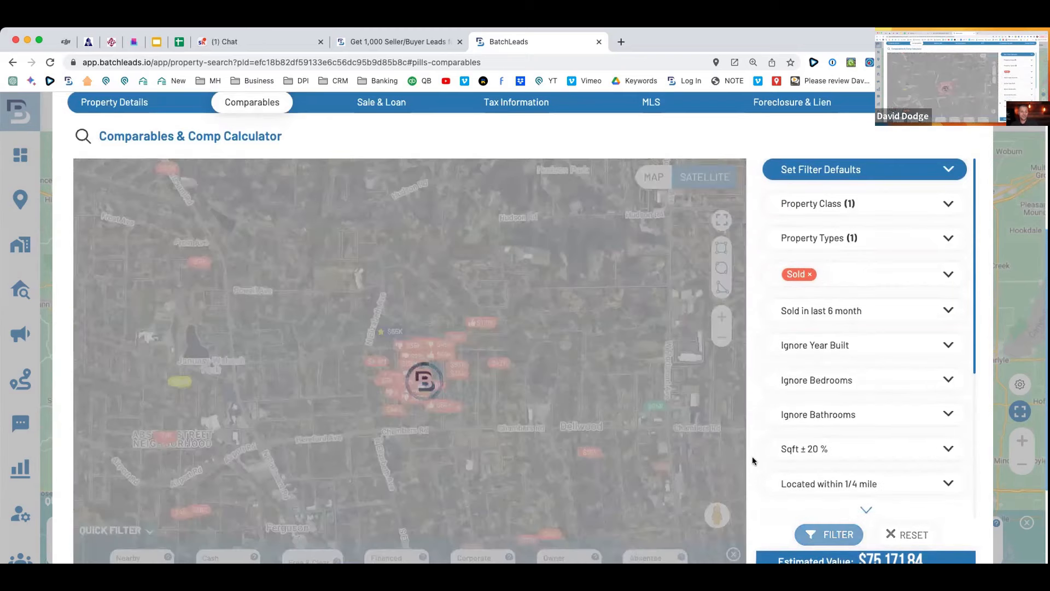
pyautogui.scroll(-6, 752, 426)
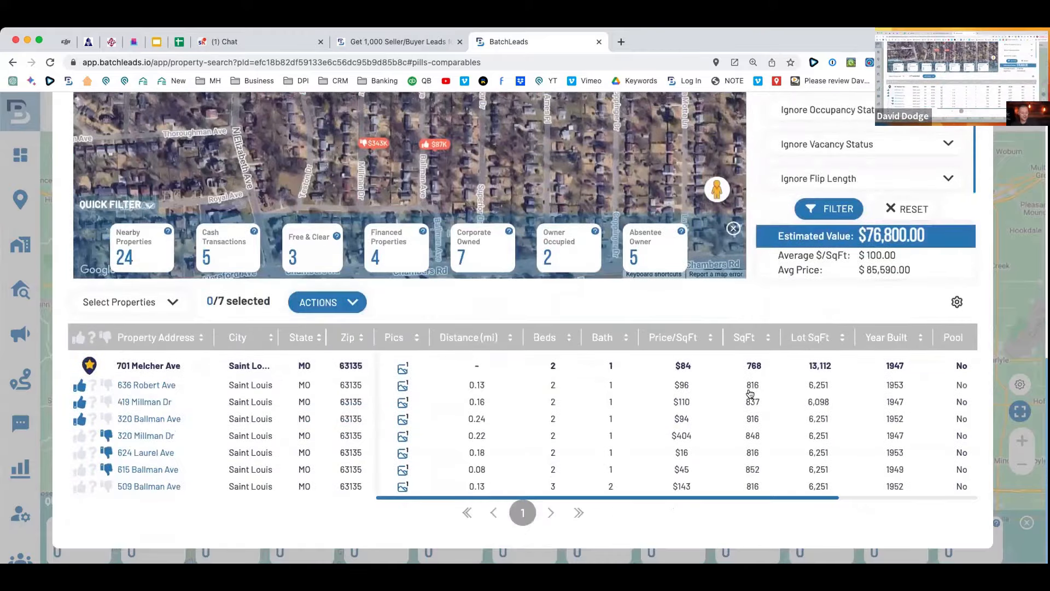
# Zoom the page out to 90% to see more comp columns.
pyautogui.hotkey('ctrl', '-')
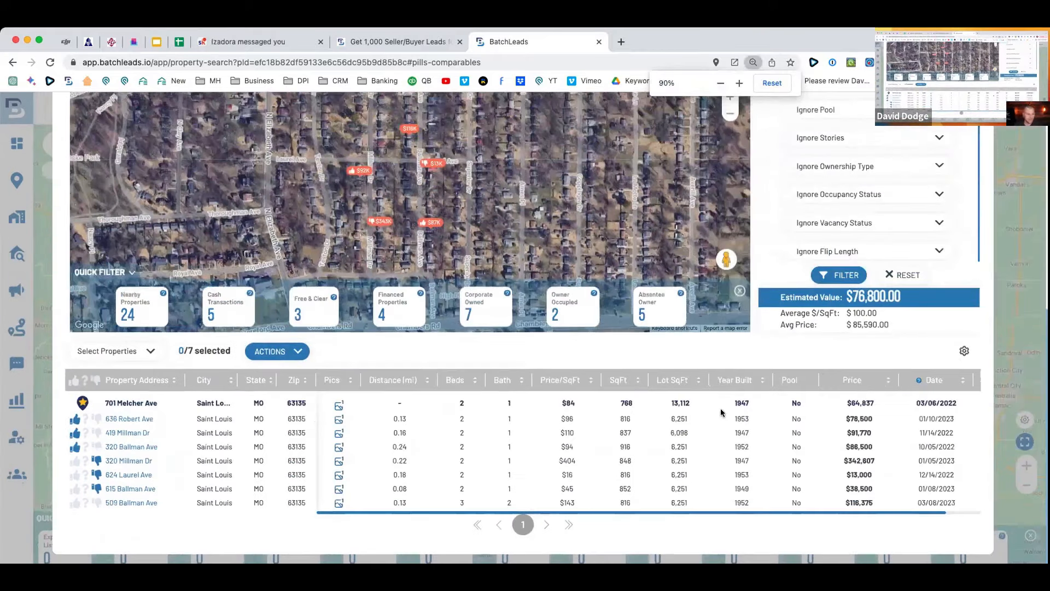
pyautogui.scroll(2, 722, 410)
pyautogui.scroll(3, 760, 409)
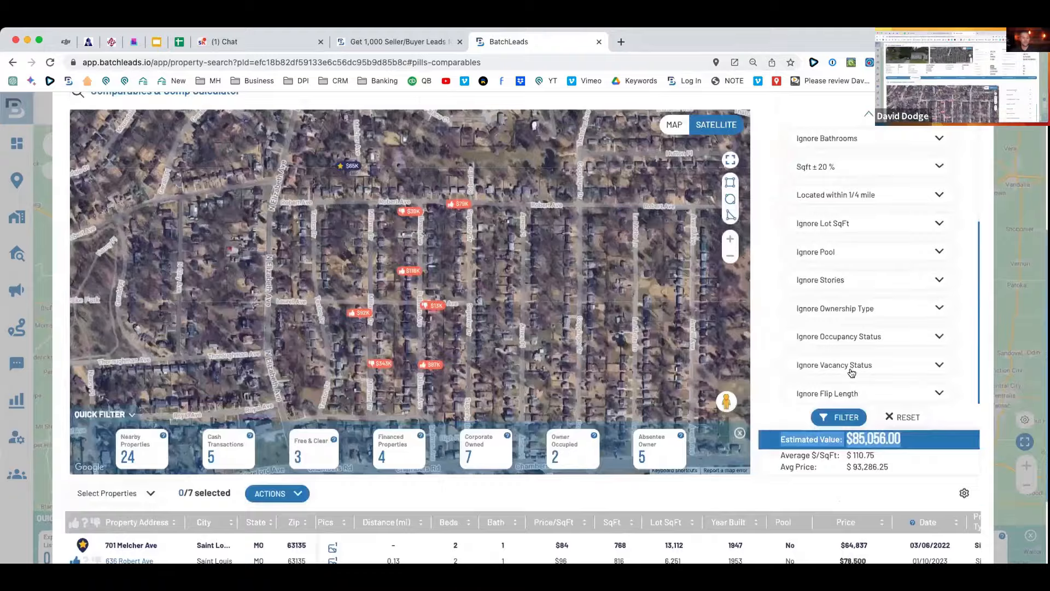
pyautogui.scroll(5, 711, 273)
pyautogui.moveTo(690, 153); pyautogui.dragTo(747, 154)
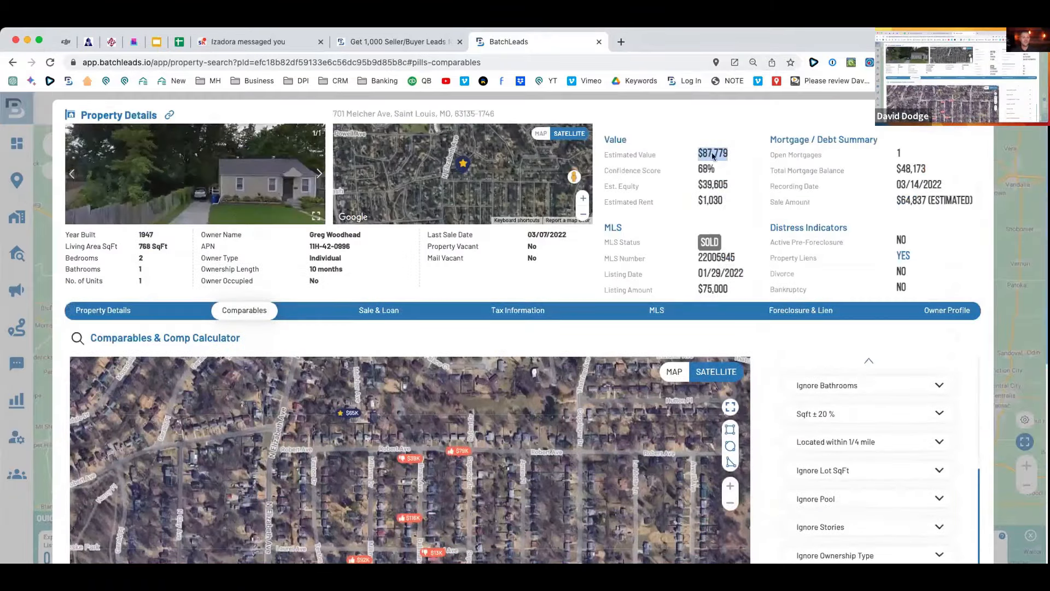
pyautogui.scroll(-7, 790, 331)
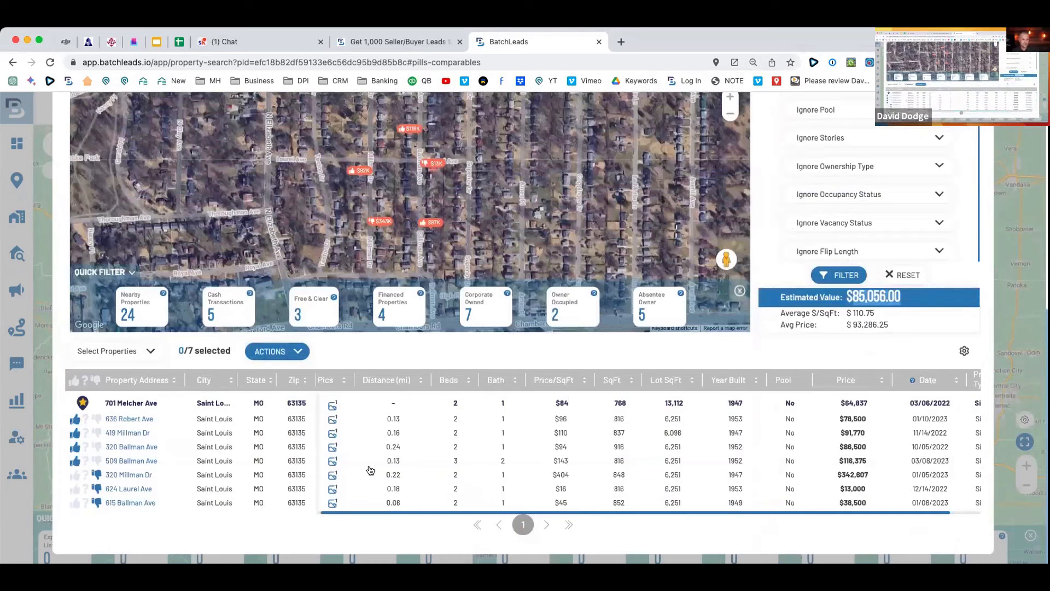
pyautogui.click(96, 461)
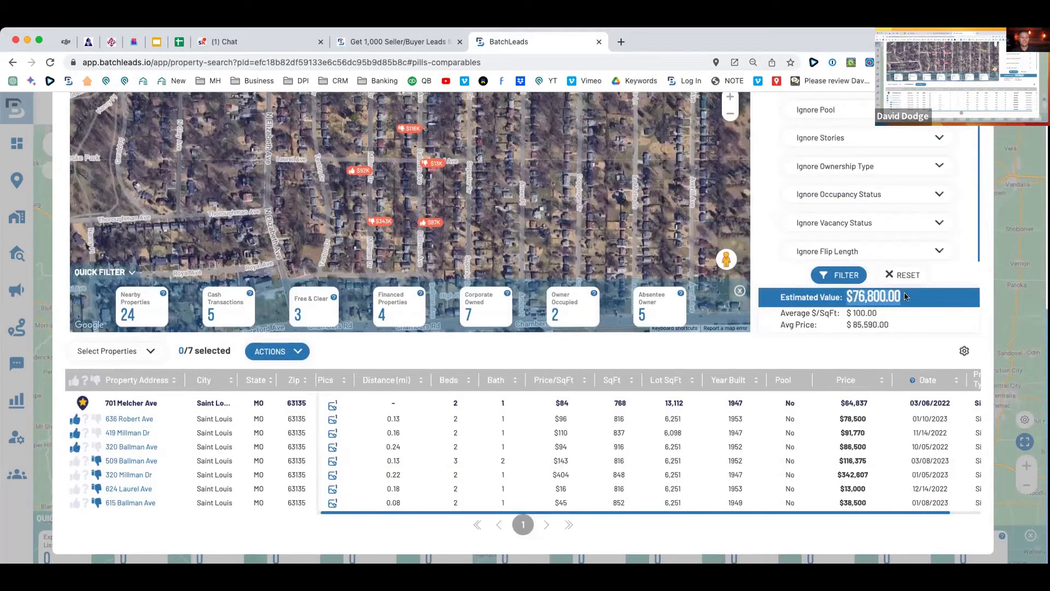
pyautogui.moveTo(900, 323); pyautogui.dragTo(779, 298)
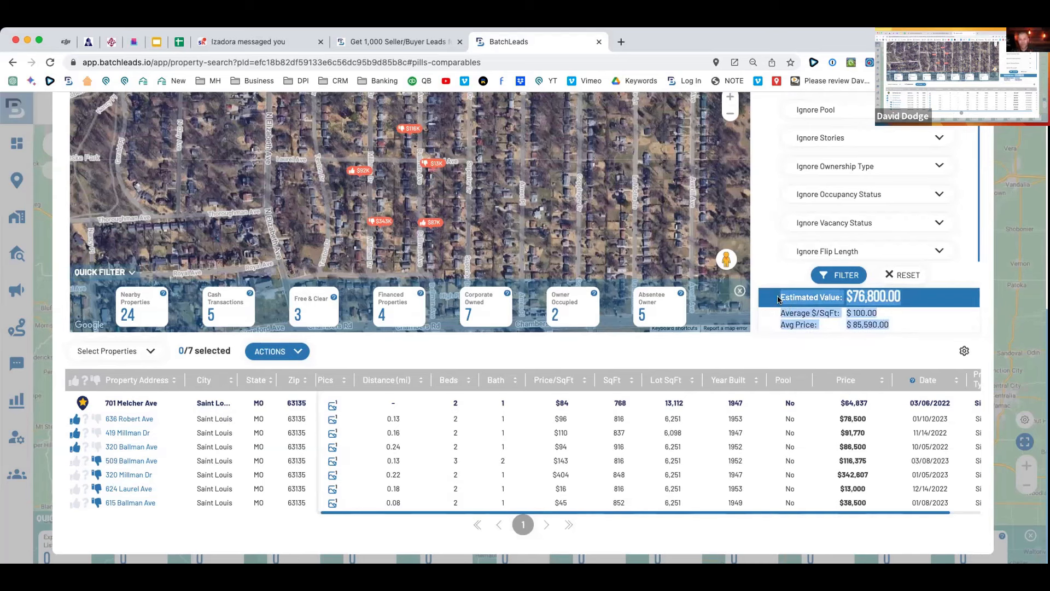
pyautogui.click(1009, 219)
pyautogui.click(164, 149)
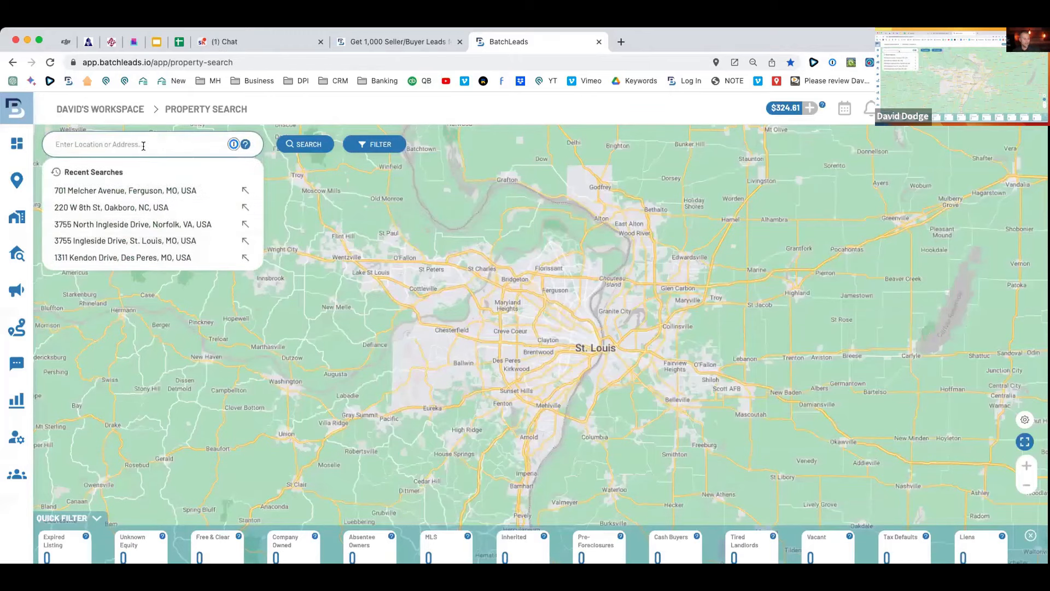
# Search ZIP 63131, filter to Vacant, select all 100 results and add them to a list.
pyautogui.write('63131')
pyautogui.press('Return')
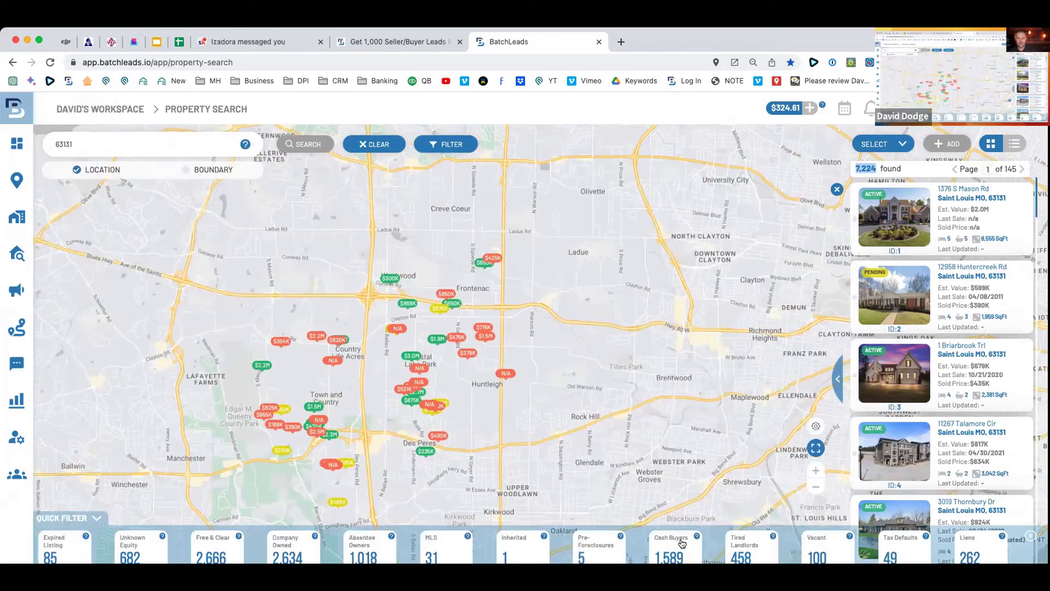
pyautogui.click(817, 547)
pyautogui.click(882, 144)
pyautogui.click(882, 165)
pyautogui.click(949, 144)
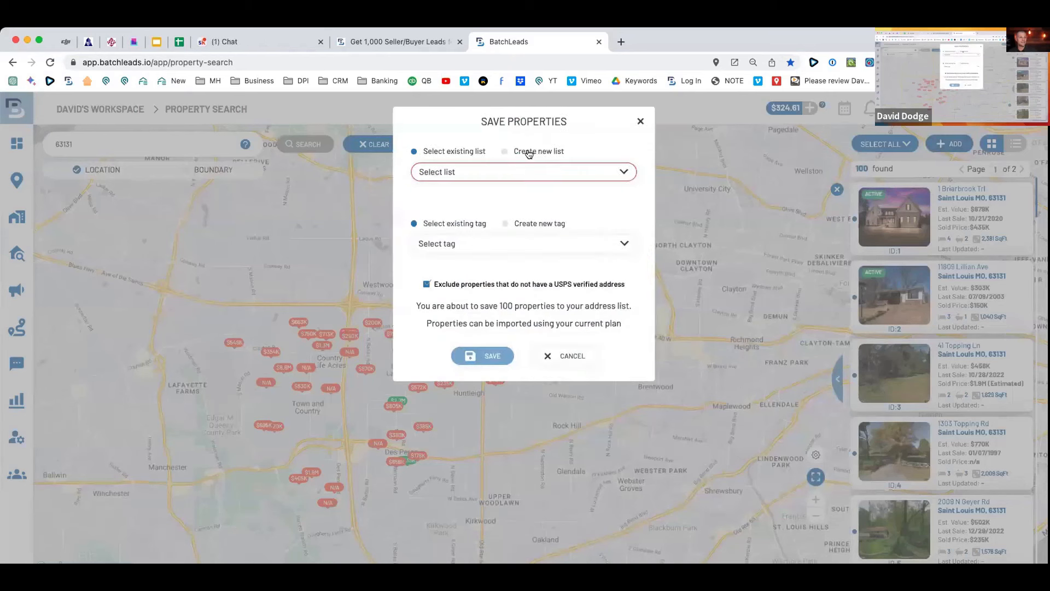
# Create a new list named '63131 Vacant list - 3/30/23' tagged with the existing Vacants tag.
pyautogui.click(529, 154)
pyautogui.write('6')
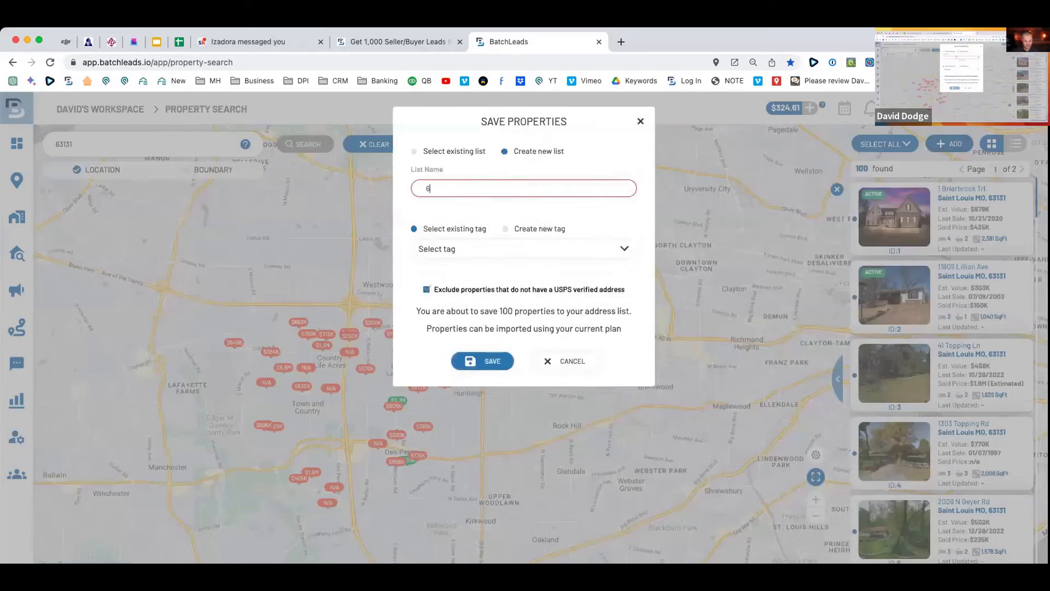
pyautogui.write('3131 Vacant list - 3/30/23')
pyautogui.click(525, 228)
pyautogui.click(458, 229)
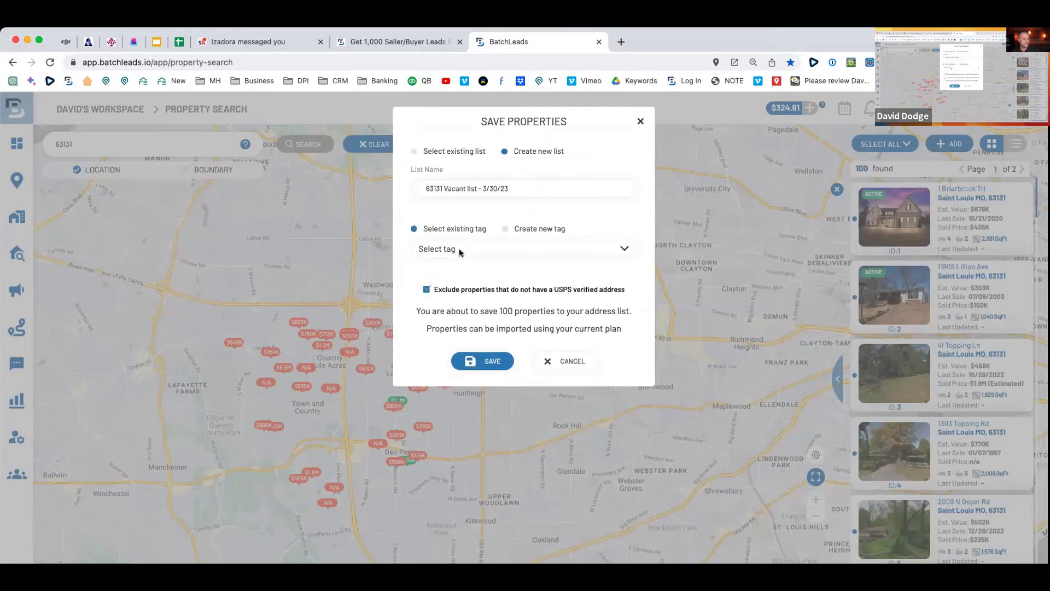
pyautogui.click(459, 248)
pyautogui.write('va')
pyautogui.click(458, 305)
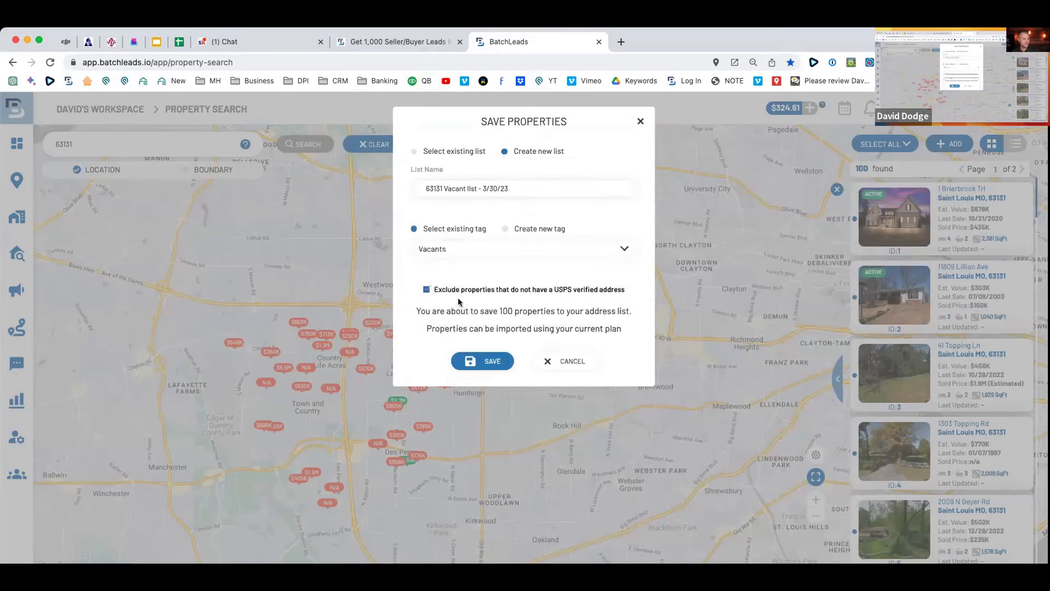
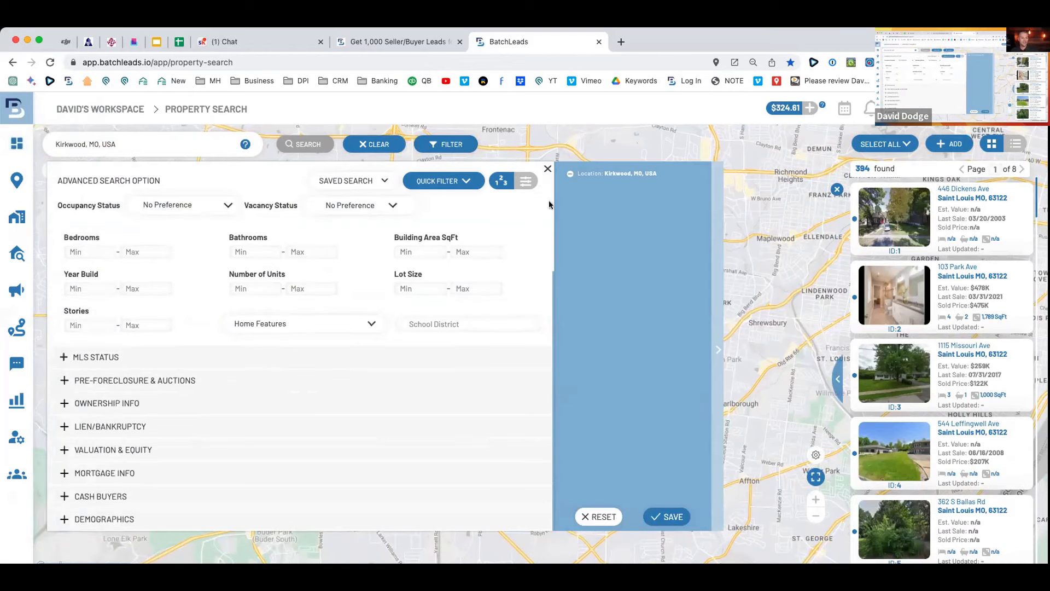
# Add an MLS Status filter set to On Market: No for the Kirkwood search.
pyautogui.moveTo(789, 206); pyautogui.dragTo(838, 212)
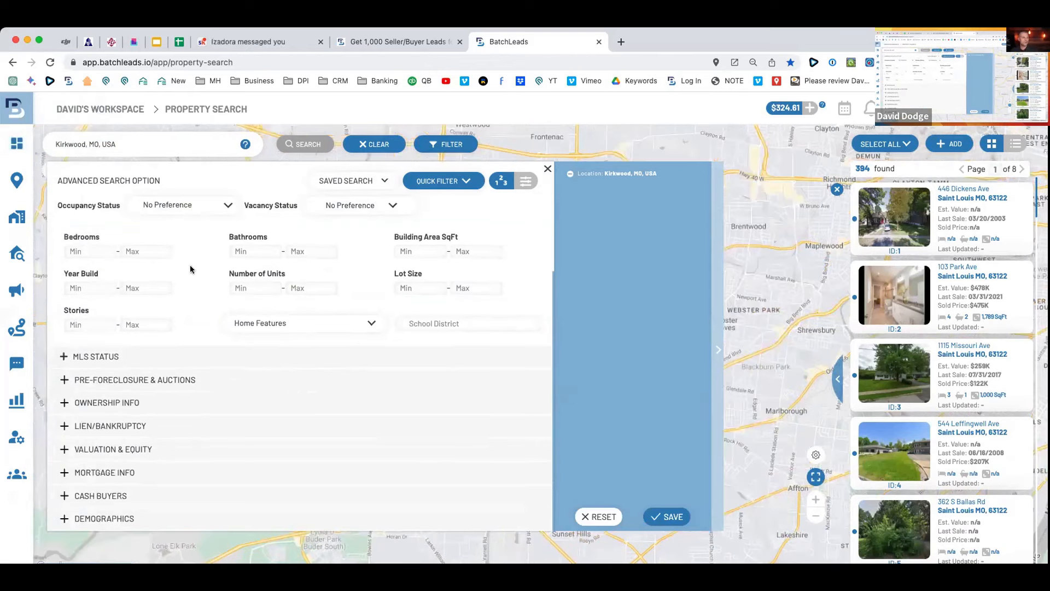
pyautogui.click(64, 356)
pyautogui.click(132, 279)
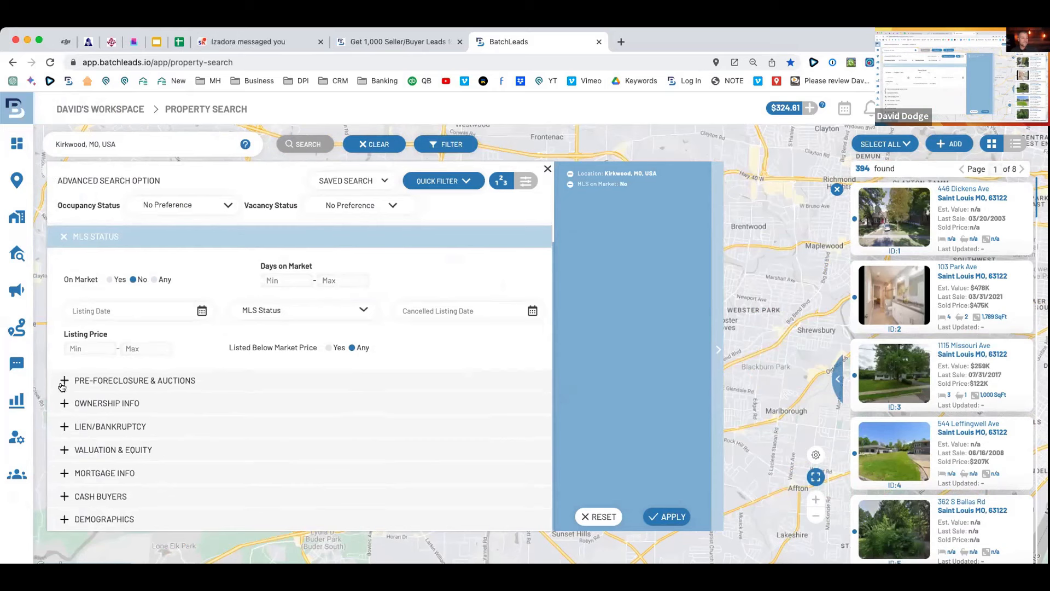
# Set the Estimated Equity % minimum to 50.
pyautogui.click(65, 450)
pyautogui.click(340, 407)
pyautogui.write('50')
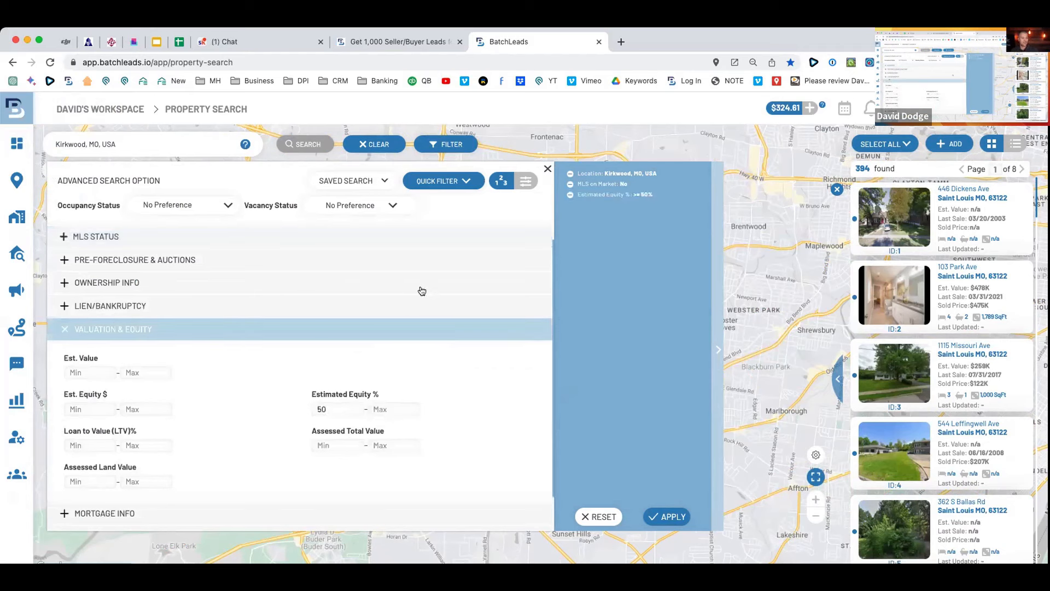
# Set Years of Ownership minimum to 2 and apply the filters, leaving about 146 properties.
pyautogui.click(65, 236)
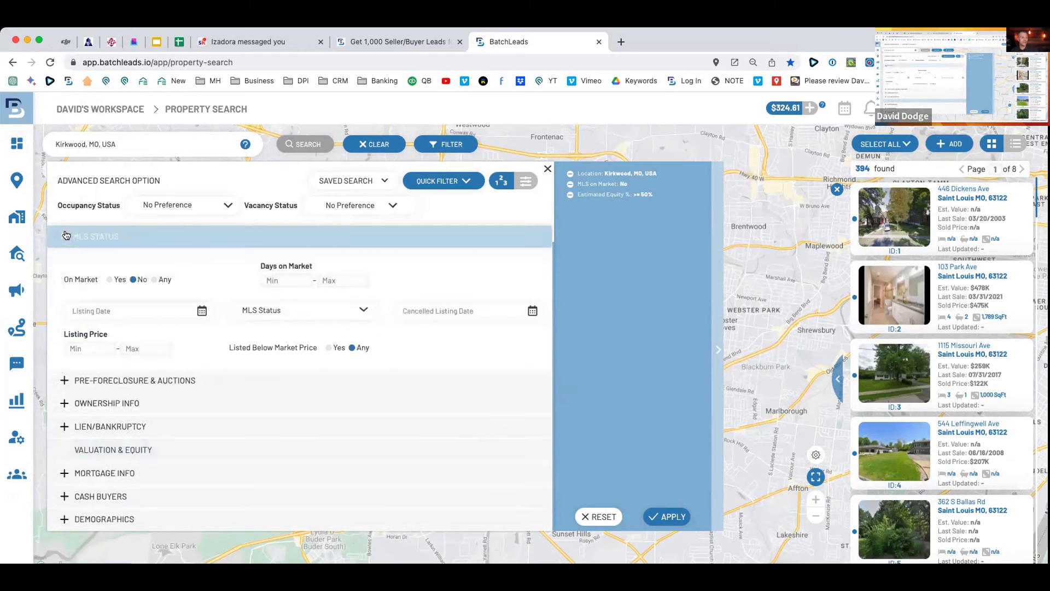
pyautogui.click(61, 404)
pyautogui.click(258, 325)
pyautogui.write('2')
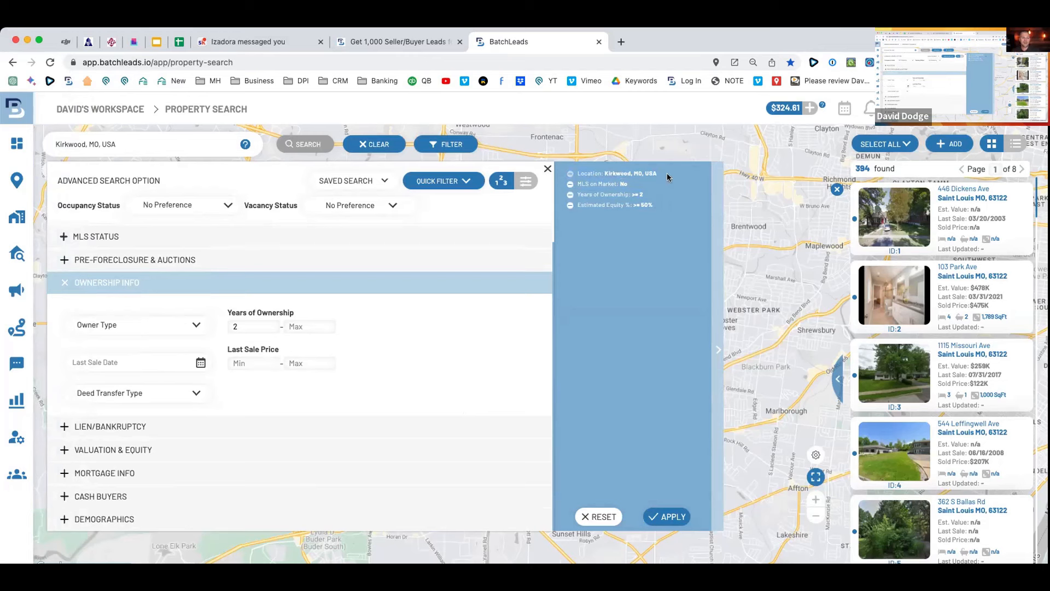
pyautogui.click(670, 516)
pyautogui.moveTo(903, 170); pyautogui.dragTo(851, 171)
pyautogui.click(884, 144)
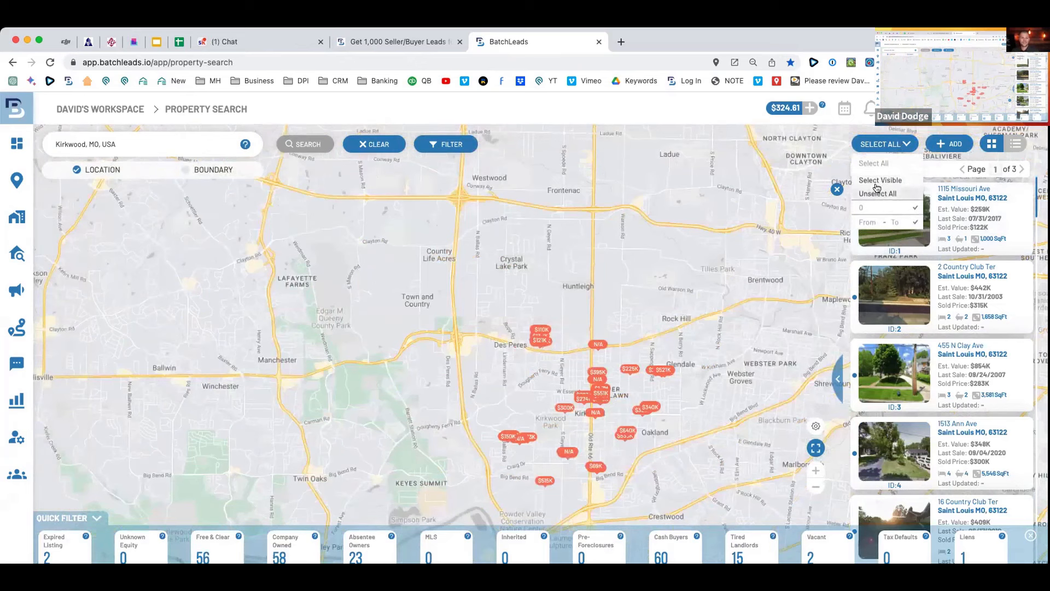
# Select all 145 filtered properties.
pyautogui.click(873, 181)
pyautogui.click(913, 145)
pyautogui.click(885, 177)
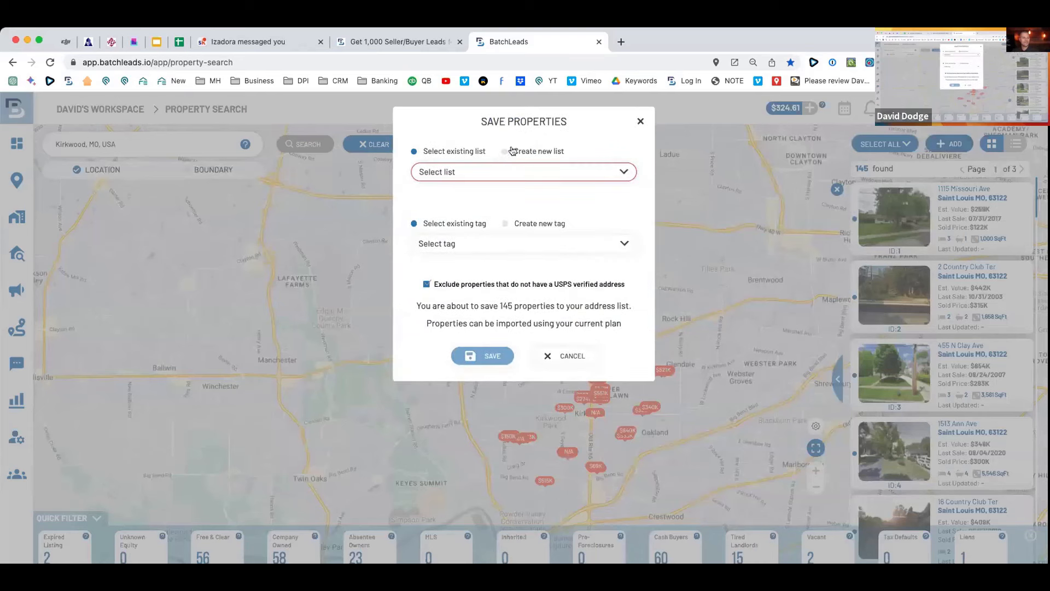
# Start a new list named 'Kirkwood, mo absentee - With Filters - 3/20/23'.
pyautogui.click(506, 151)
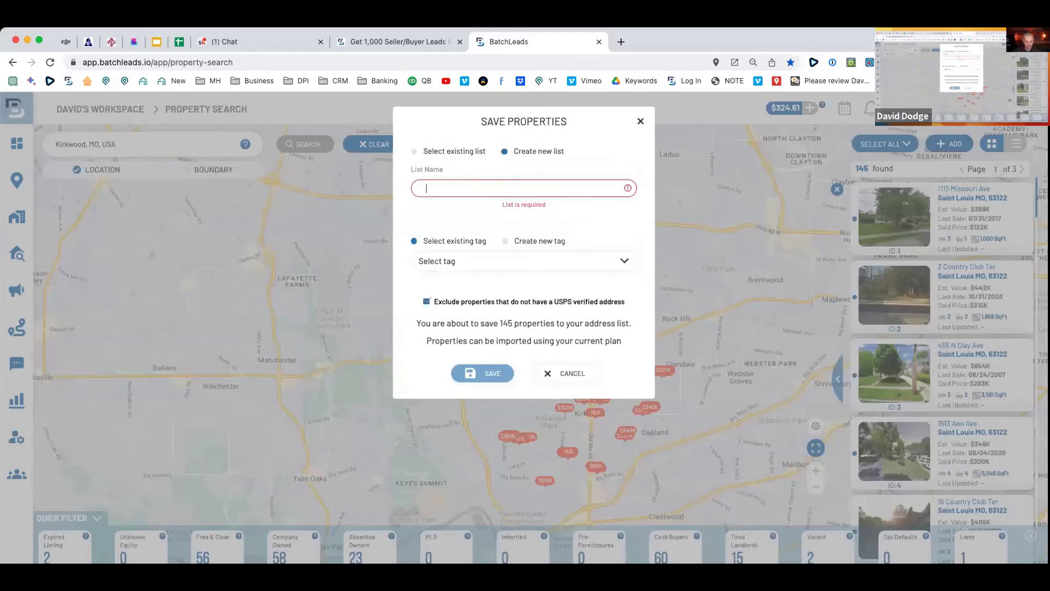
pyautogui.write('kirkwood, mo abs')
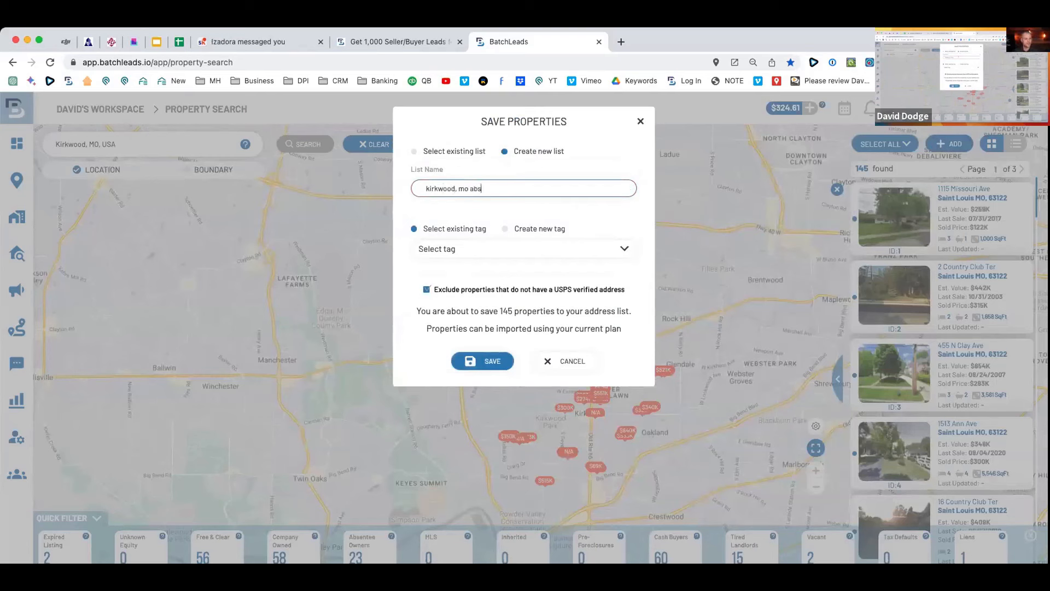
pyautogui.write('entee - With Filg')
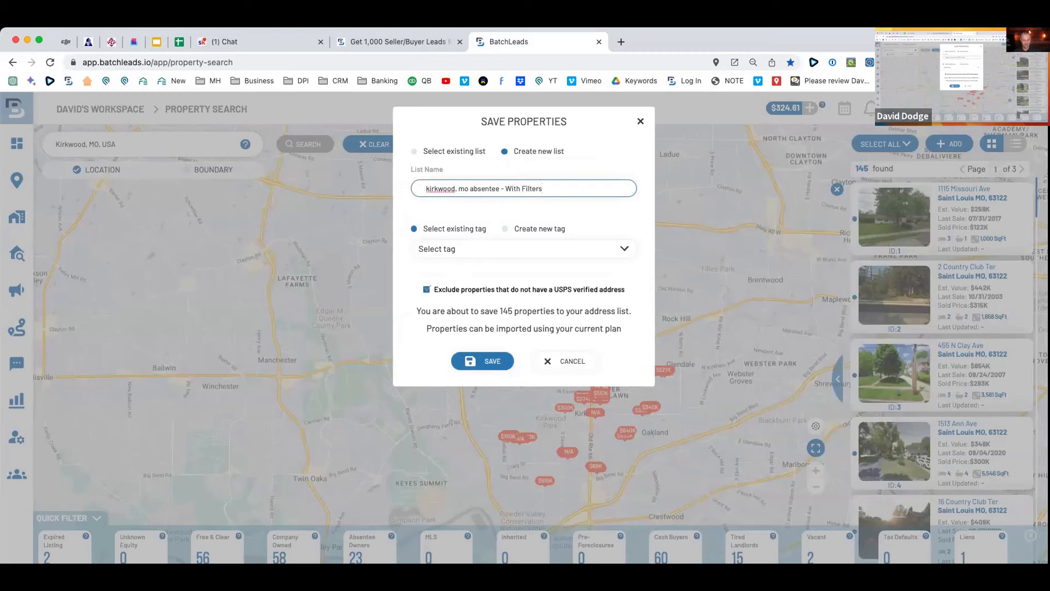
pyautogui.press('BackSpace')
pyautogui.press('BackSpace')
pyautogui.press('BackSpace')
pyautogui.press('BackSpace')
pyautogui.write('- 3/20/23')
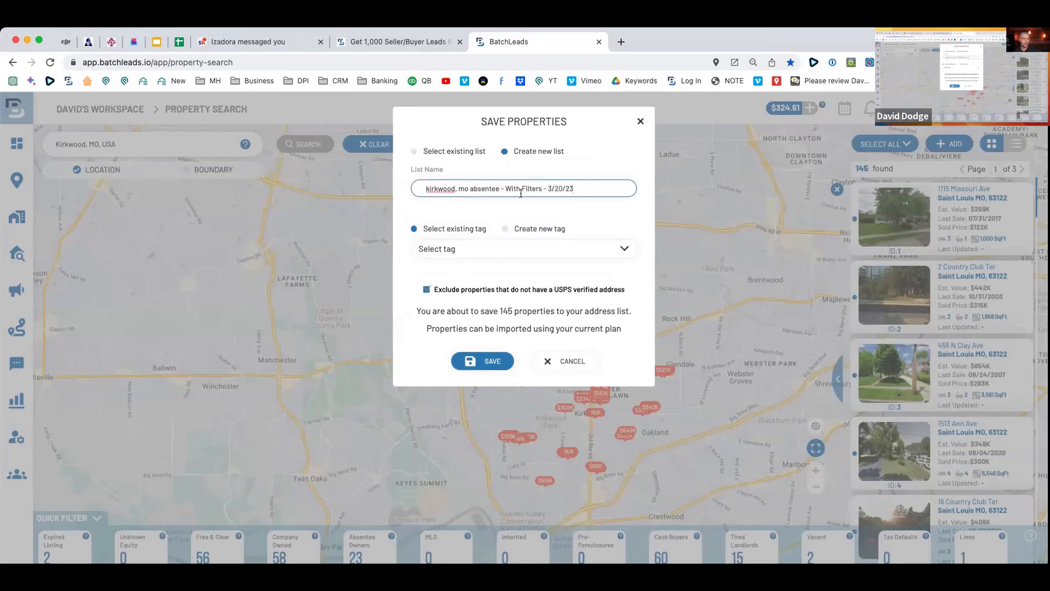
pyautogui.rightClick(437, 189)
pyautogui.press('Escape')
pyautogui.press('Left')
pyautogui.press('BackSpace')
pyautogui.write('K')
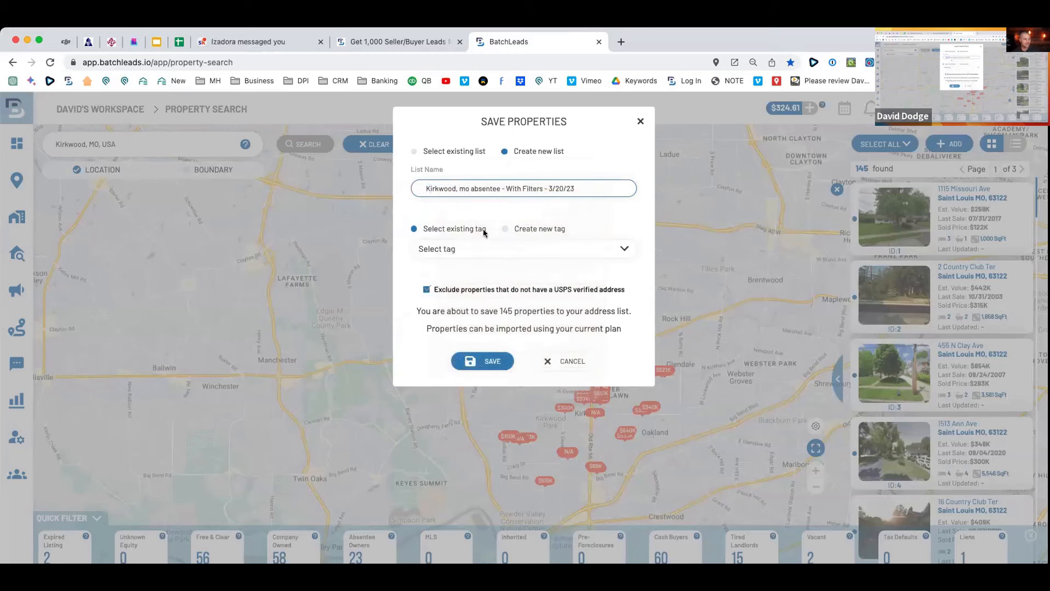
# Tag the new list Absentee Owned and save the properties to it.
pyautogui.click(497, 247)
pyautogui.write('ab')
pyautogui.click(472, 302)
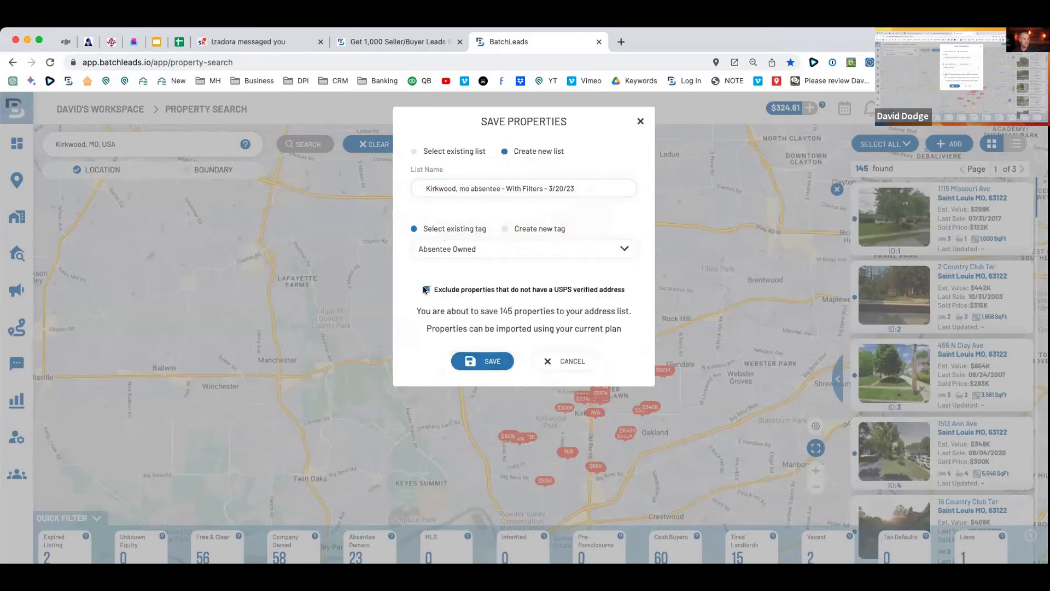
pyautogui.click(493, 362)
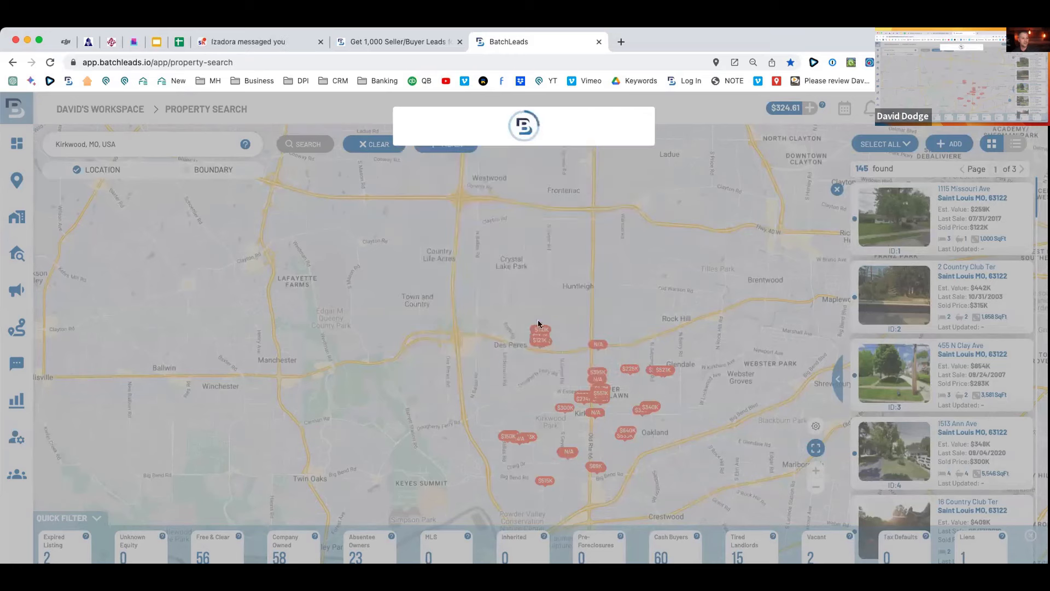
# Dismiss the saving notice and clear the Kirkwood search, resetting all filter counts to 0.
pyautogui.click(523, 183)
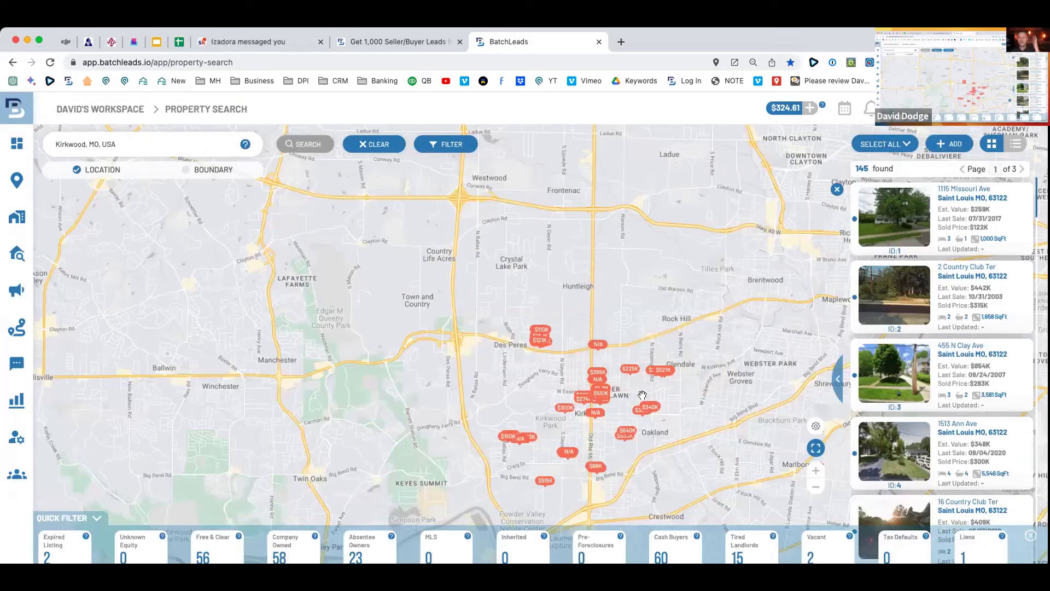
pyautogui.moveTo(689, 348); pyautogui.dragTo(402, 316)
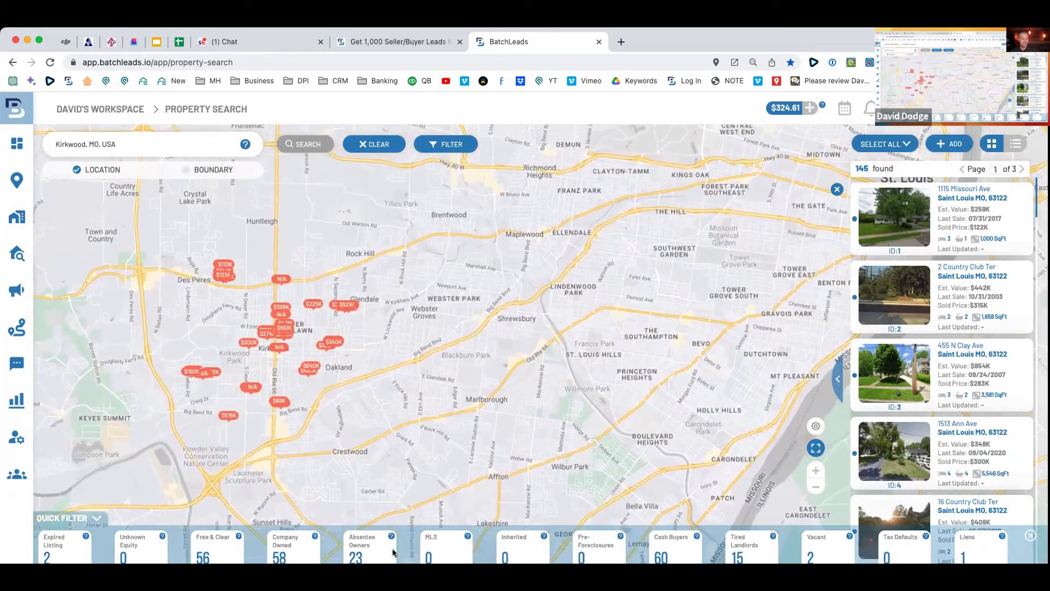
pyautogui.click(451, 144)
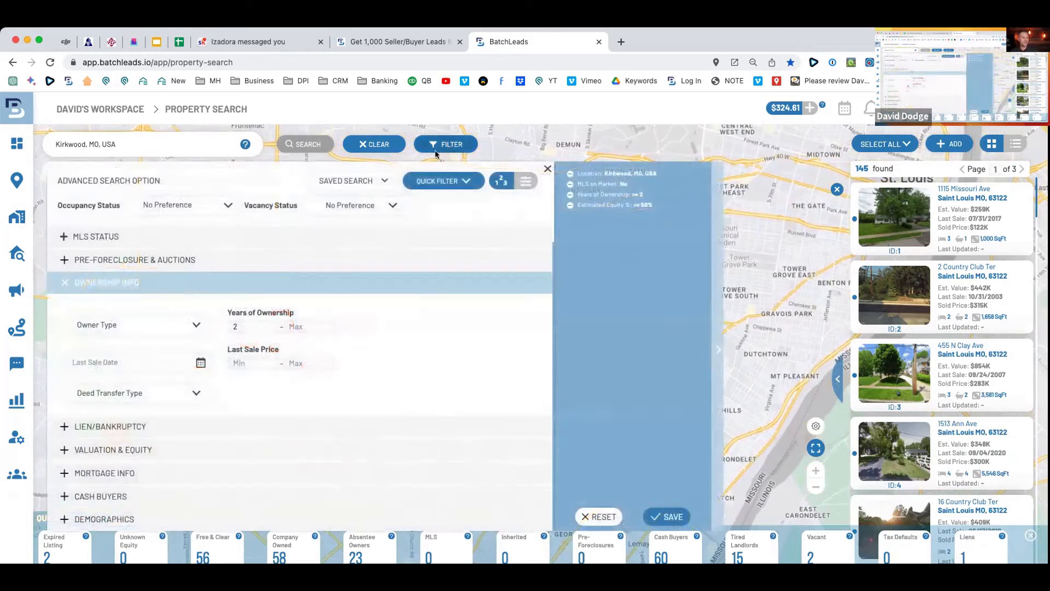
pyautogui.click(547, 170)
pyautogui.click(379, 145)
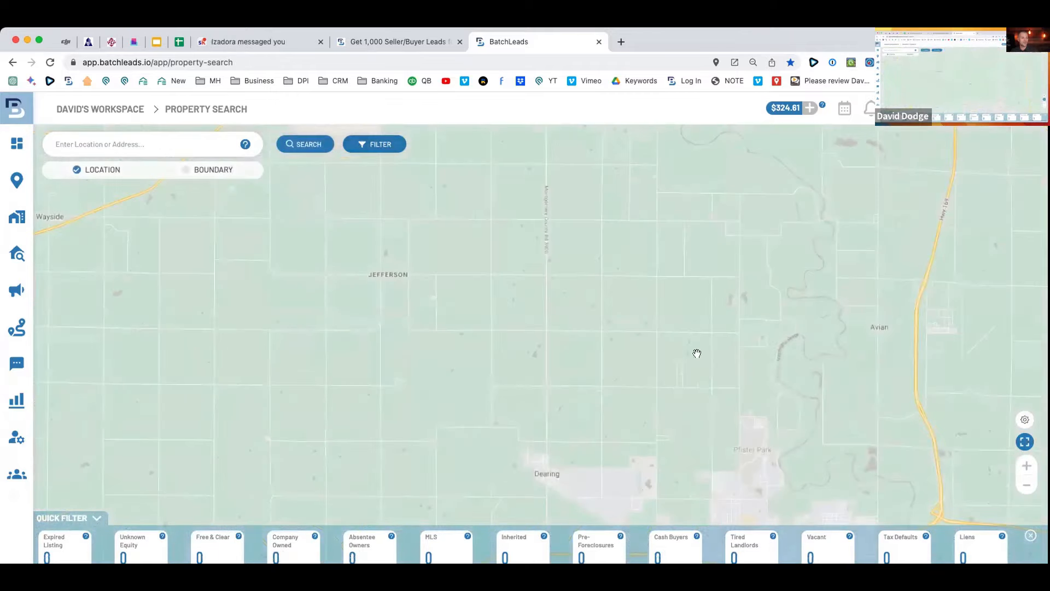
# Search properties in St. Louis, MO, returning 380,200 results.
pyautogui.click(202, 139)
pyautogui.write('st louis')
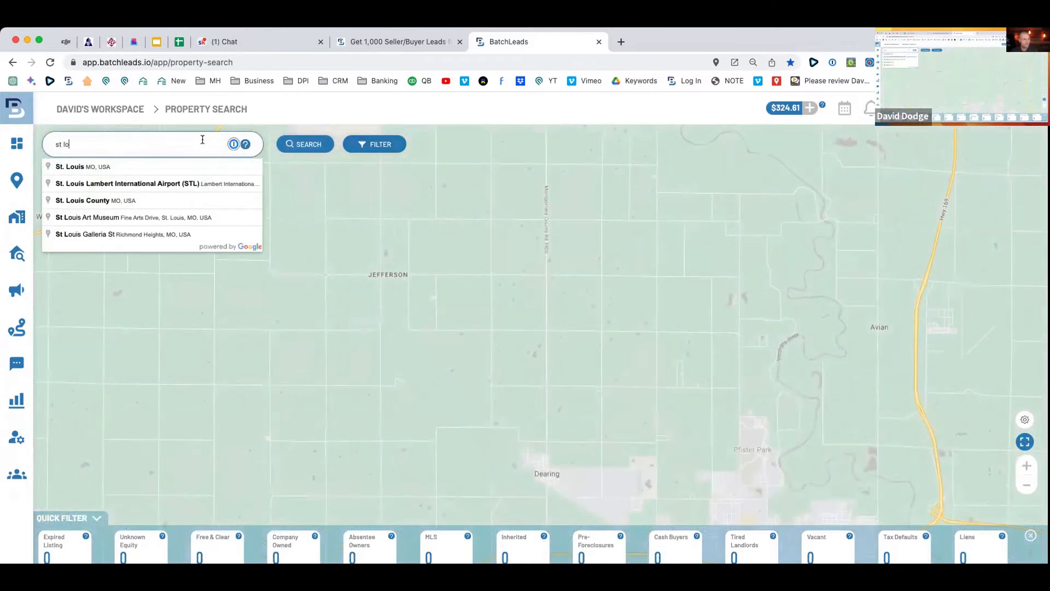
pyautogui.write(' mo')
pyautogui.click(156, 166)
pyautogui.click(298, 147)
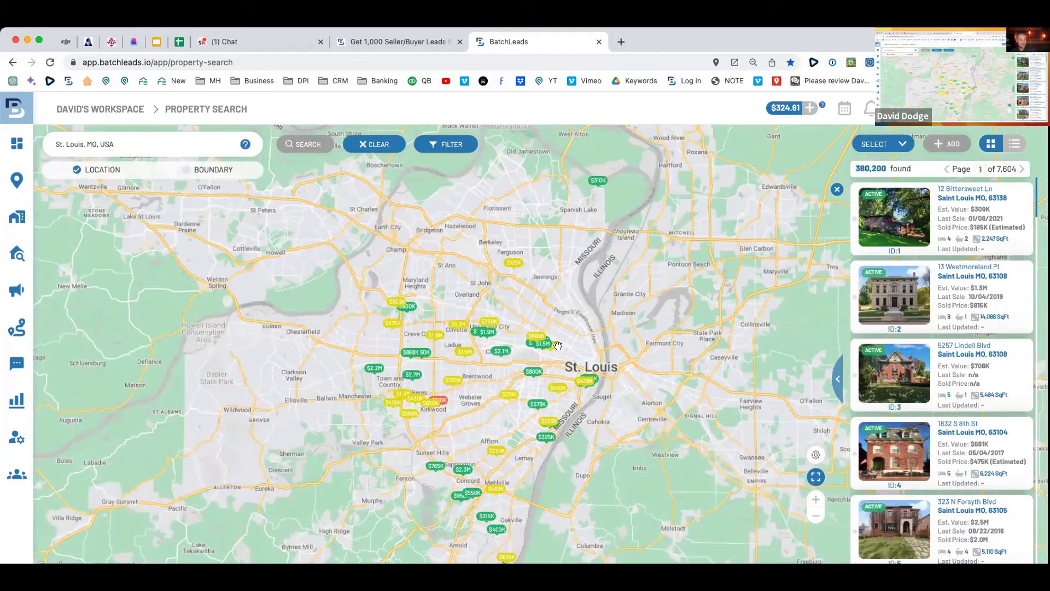
# Zoom and pan the map into the Maplewood and Shrewsbury suburbs, glancing at one property's details.
pyautogui.moveTo(866, 305)
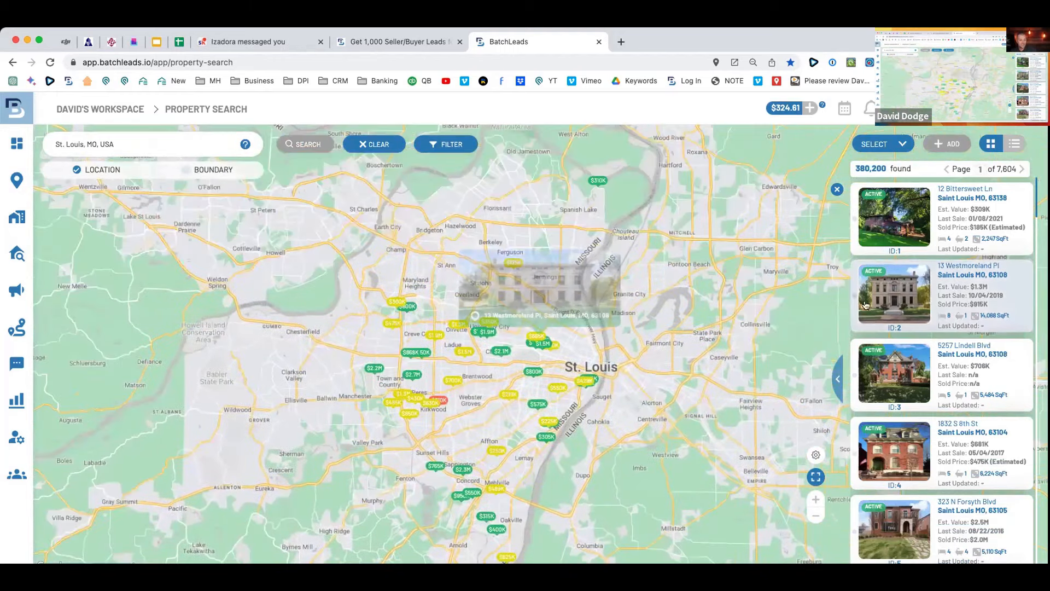
pyautogui.moveTo(633, 152); pyautogui.dragTo(575, 314)
pyautogui.scroll(3, 525, 339)
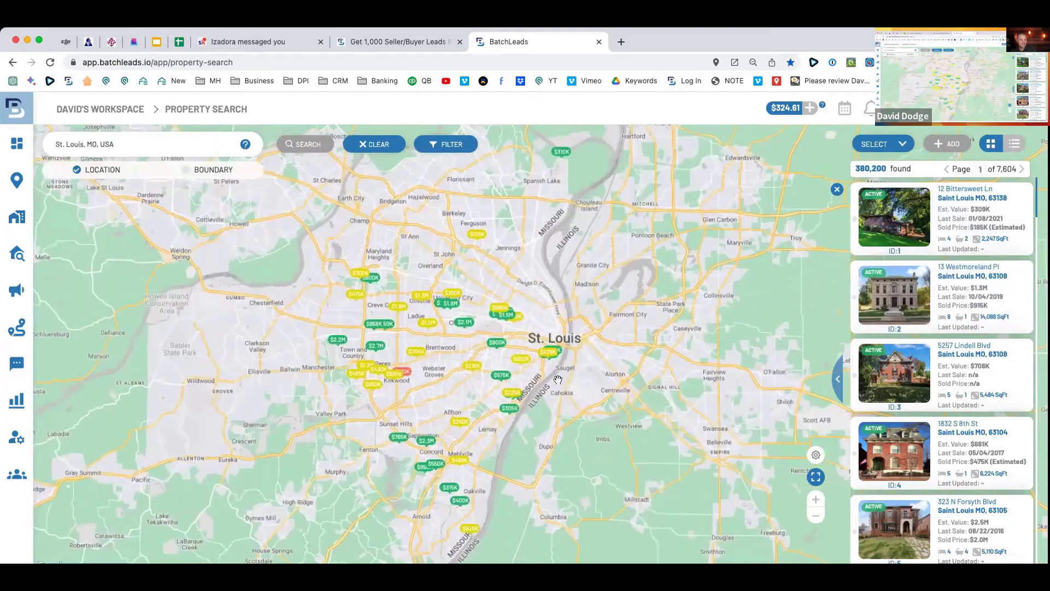
pyautogui.scroll(2, 540, 379)
pyautogui.scroll(2, 540, 379)
pyautogui.moveTo(455, 386); pyautogui.dragTo(659, 357)
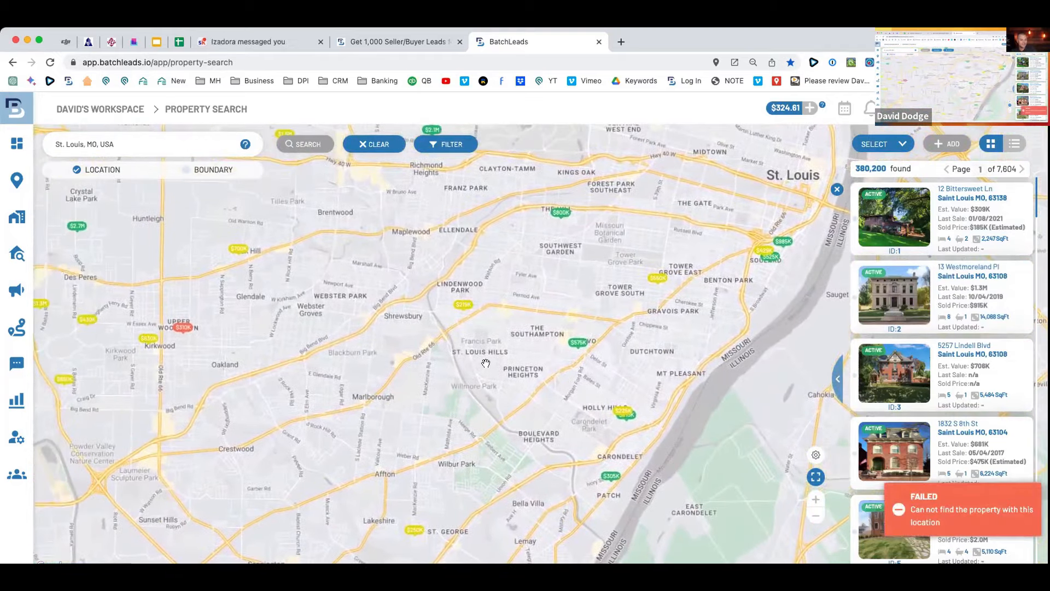
pyautogui.moveTo(485, 362); pyautogui.dragTo(509, 361)
pyautogui.scroll(2, 478, 354)
pyautogui.moveTo(454, 342); pyautogui.dragTo(532, 398)
pyautogui.click(532, 398)
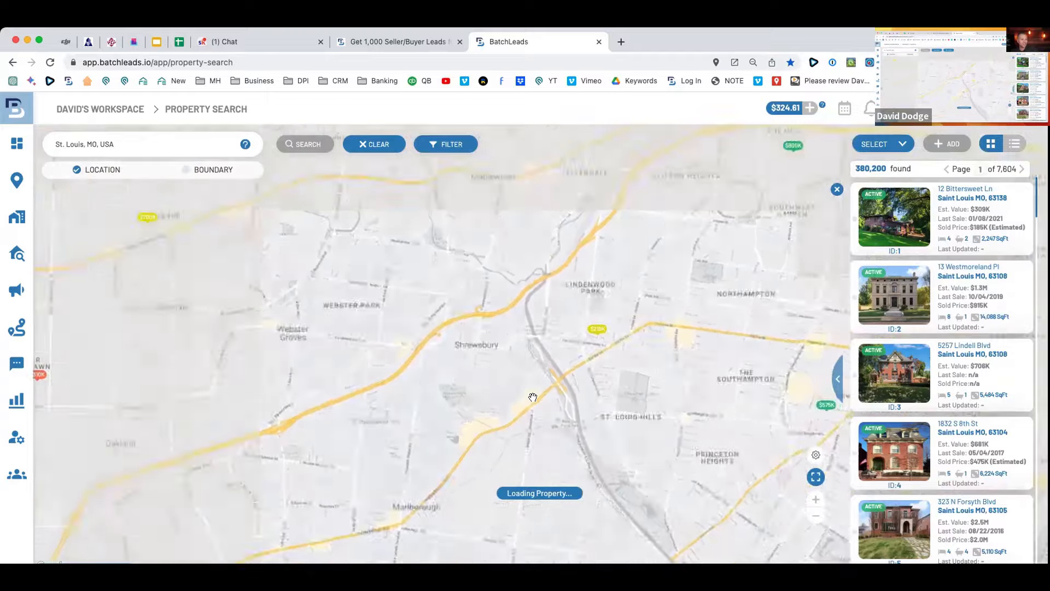
pyautogui.click(652, 152)
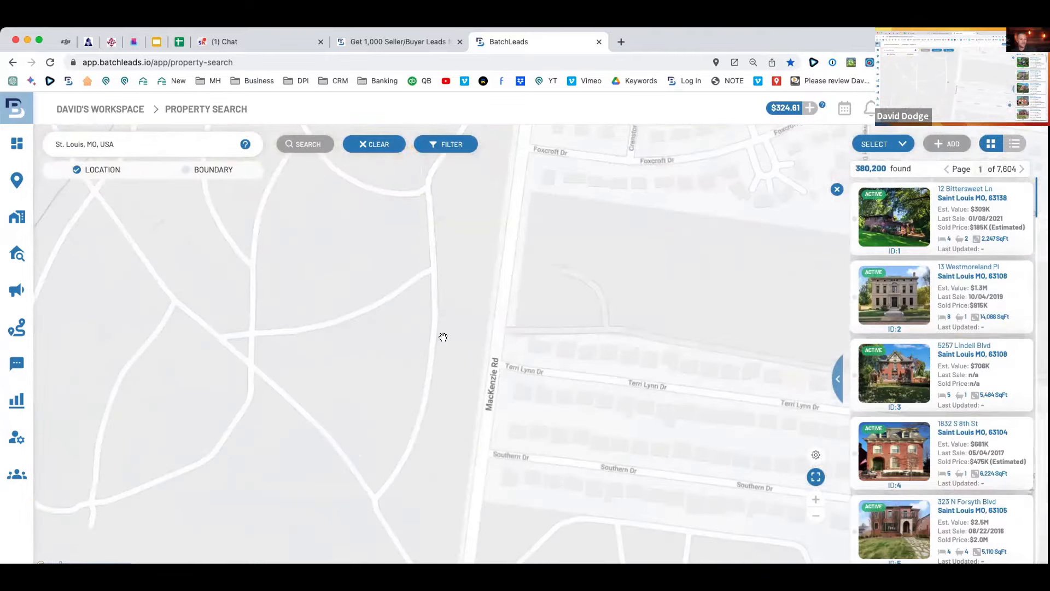
# Adjust the zoom to frame Shrewsbury and the area east of it, then switch to boundary search.
pyautogui.scroll(-5, 443, 336)
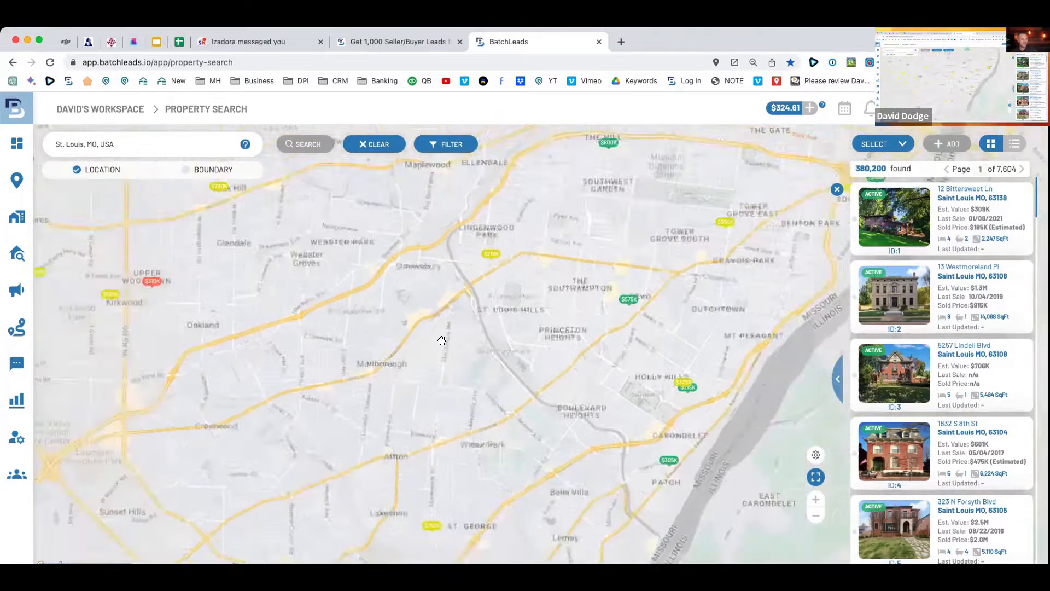
pyautogui.scroll(-3, 440, 339)
pyautogui.moveTo(431, 333); pyautogui.dragTo(422, 353)
pyautogui.scroll(2, 422, 352)
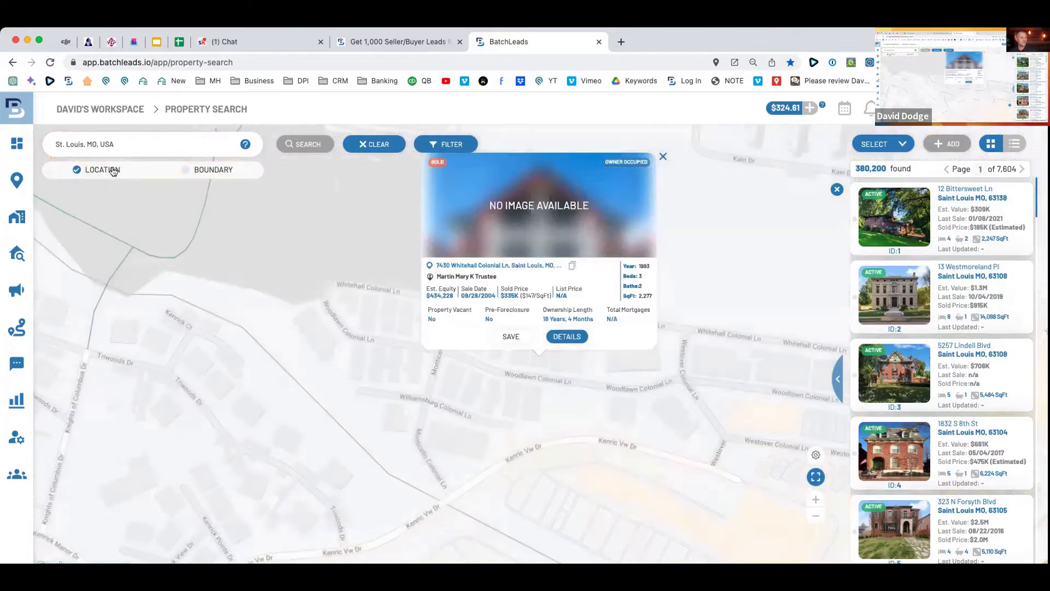
pyautogui.click(663, 157)
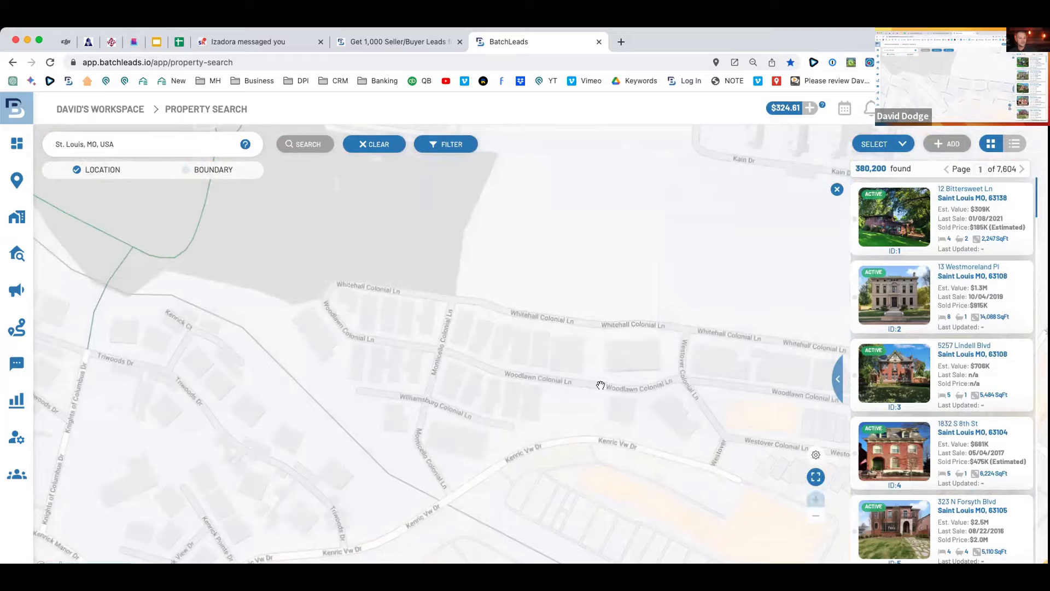
pyautogui.scroll(-5, 600, 385)
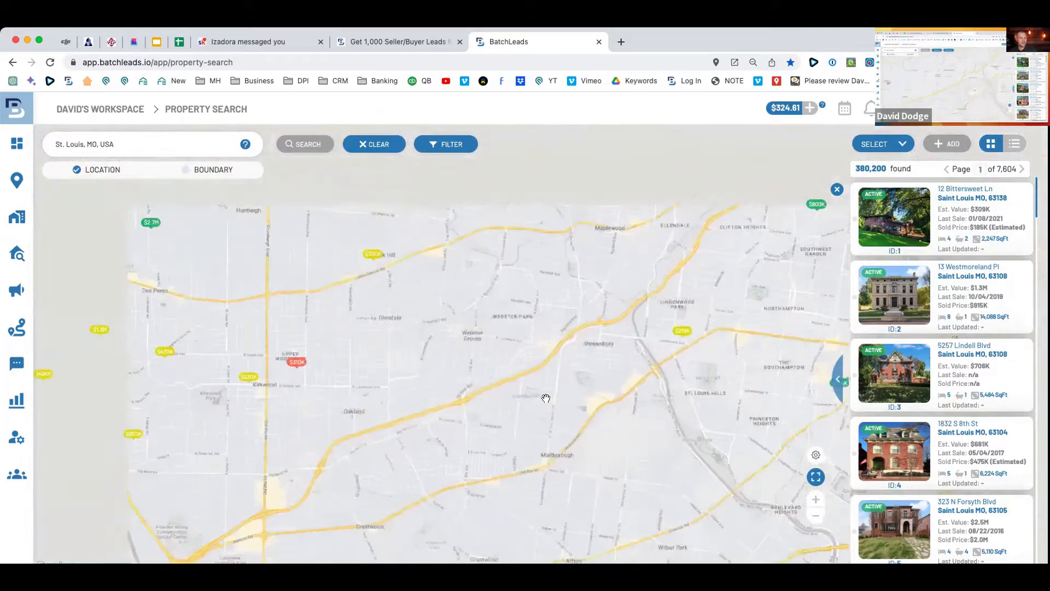
pyautogui.scroll(-3, 545, 398)
pyautogui.scroll(4, 547, 398)
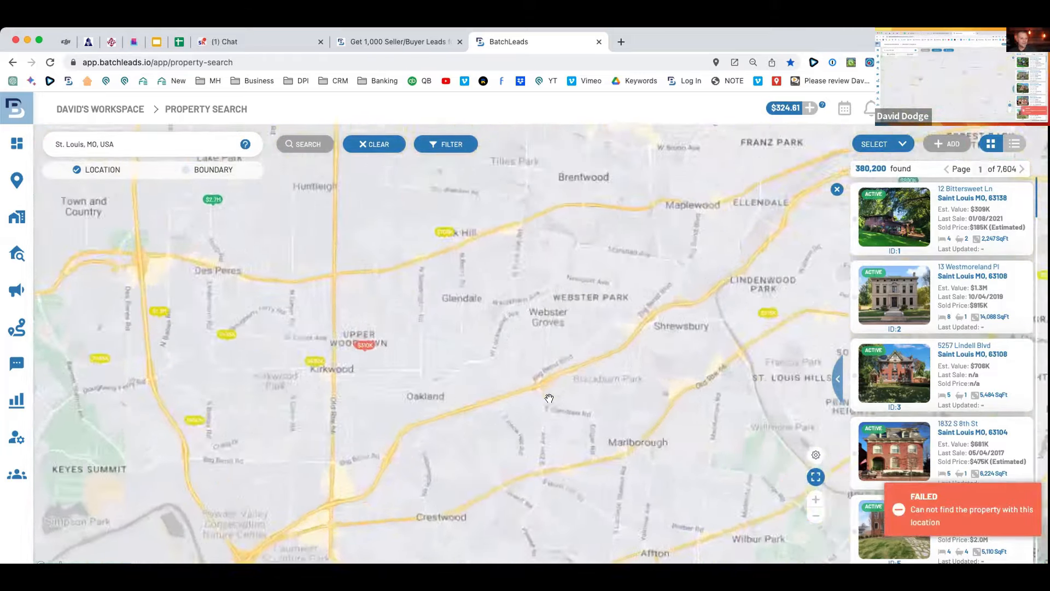
pyautogui.scroll(-3, 549, 398)
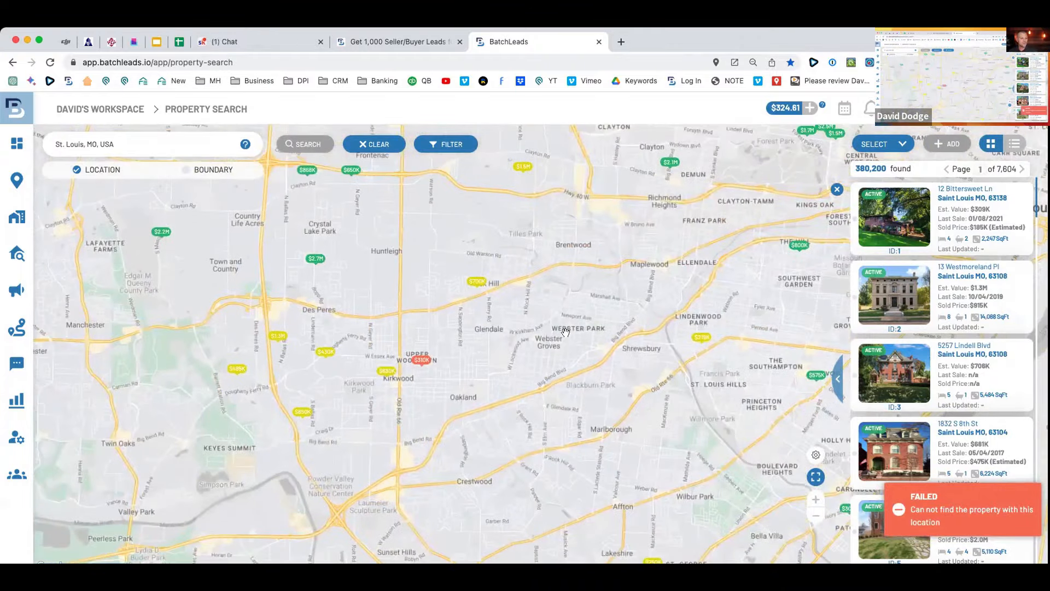
pyautogui.moveTo(526, 407); pyautogui.dragTo(394, 412)
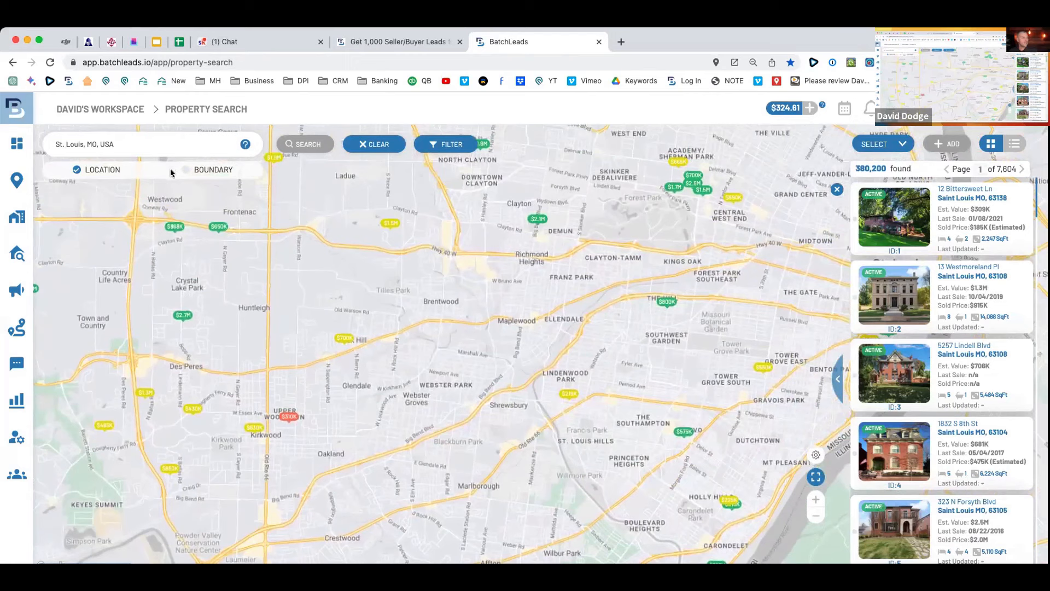
pyautogui.click(186, 171)
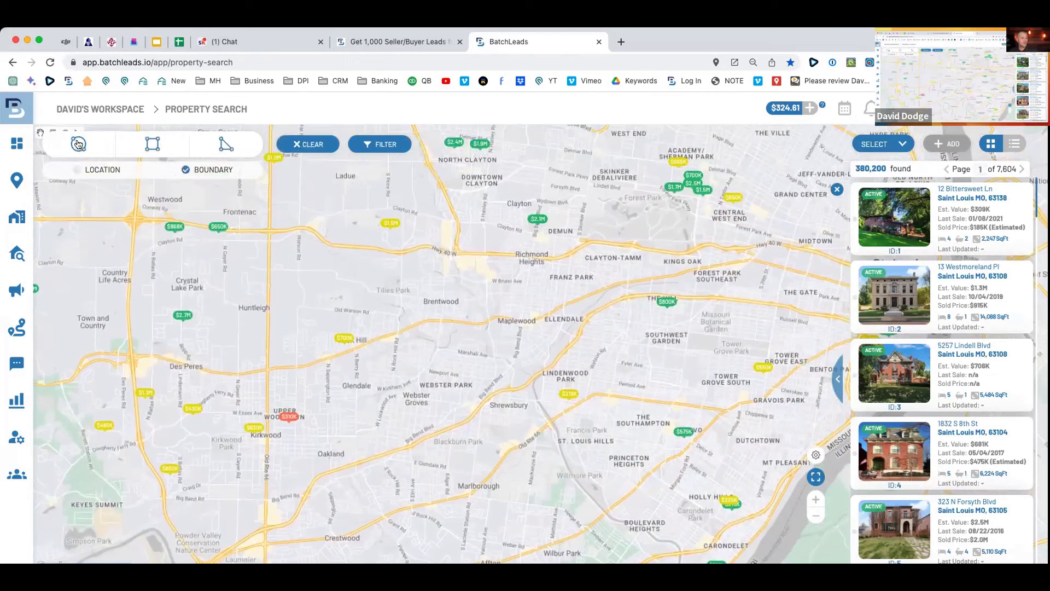
# Draw a polygon around Shrewsbury and Lindenwood Park, narrowing results to 6,417 properties.
pyautogui.click(223, 144)
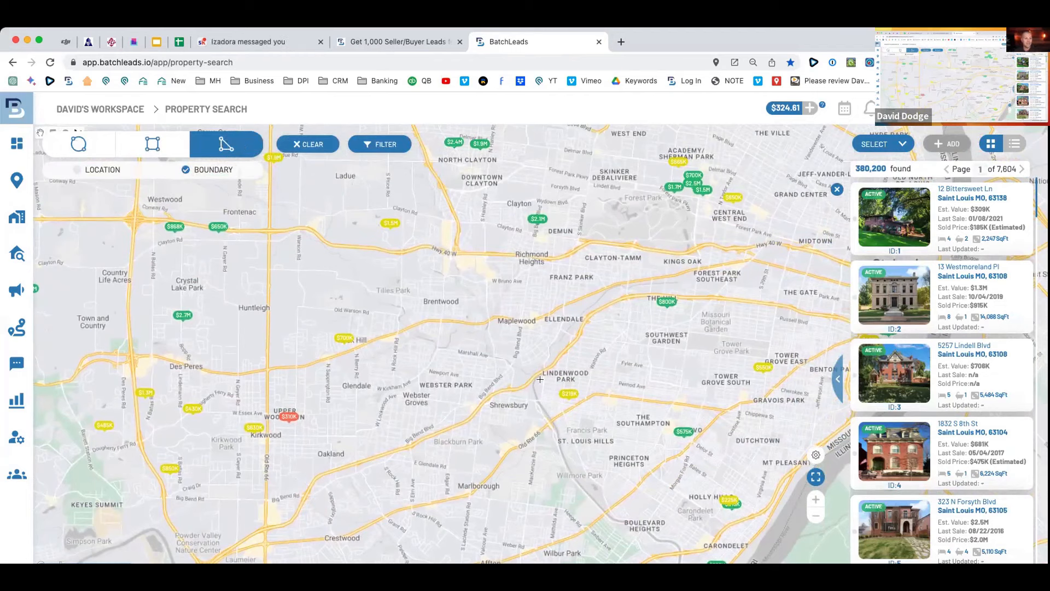
pyautogui.click(815, 499)
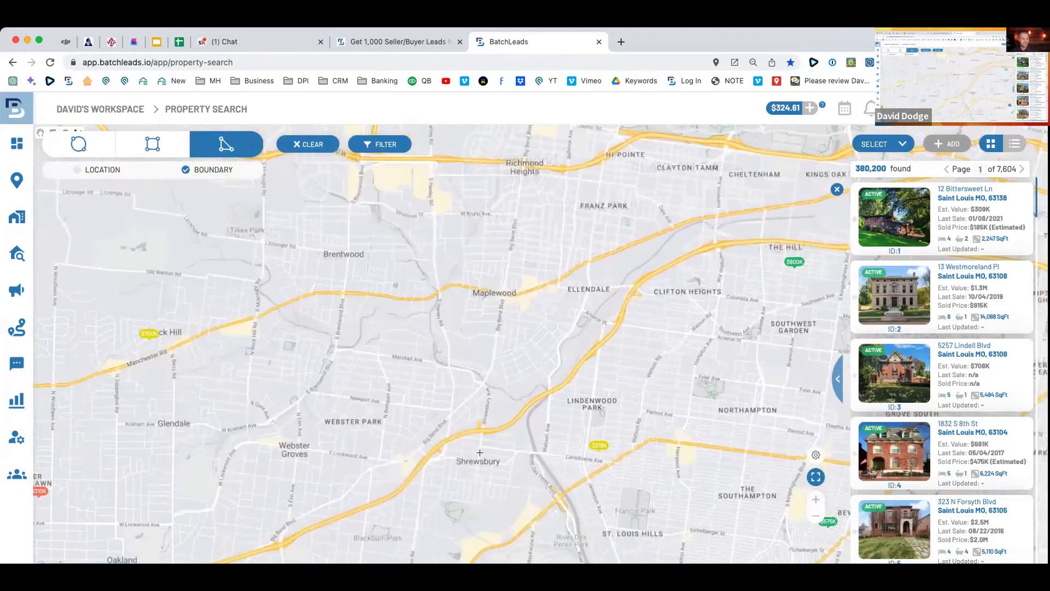
pyautogui.click(428, 461)
pyautogui.click(380, 504)
pyautogui.click(455, 565)
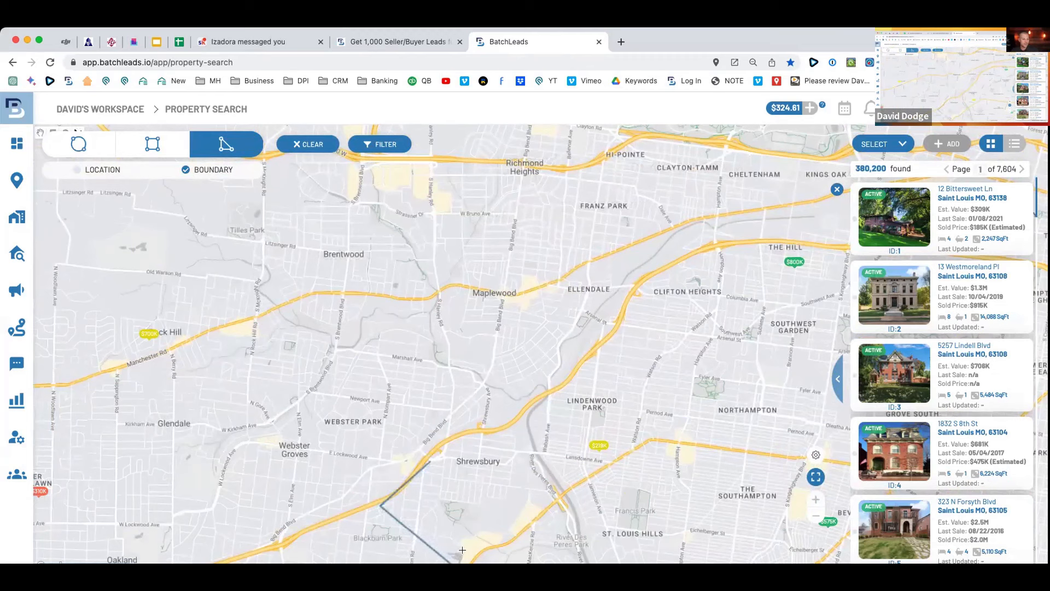
pyautogui.click(507, 537)
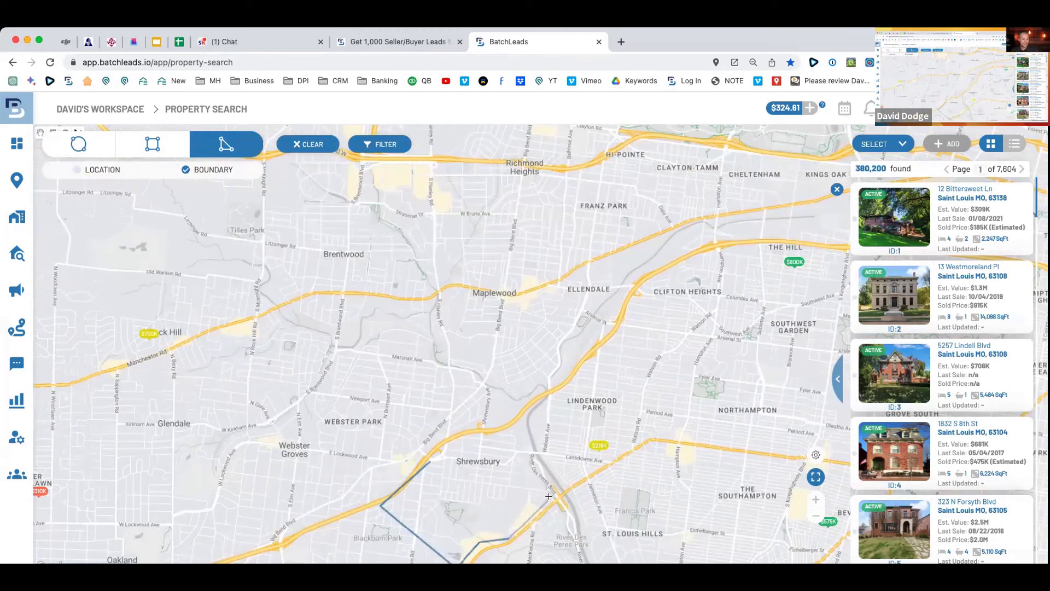
pyautogui.click(648, 436)
pyautogui.click(677, 440)
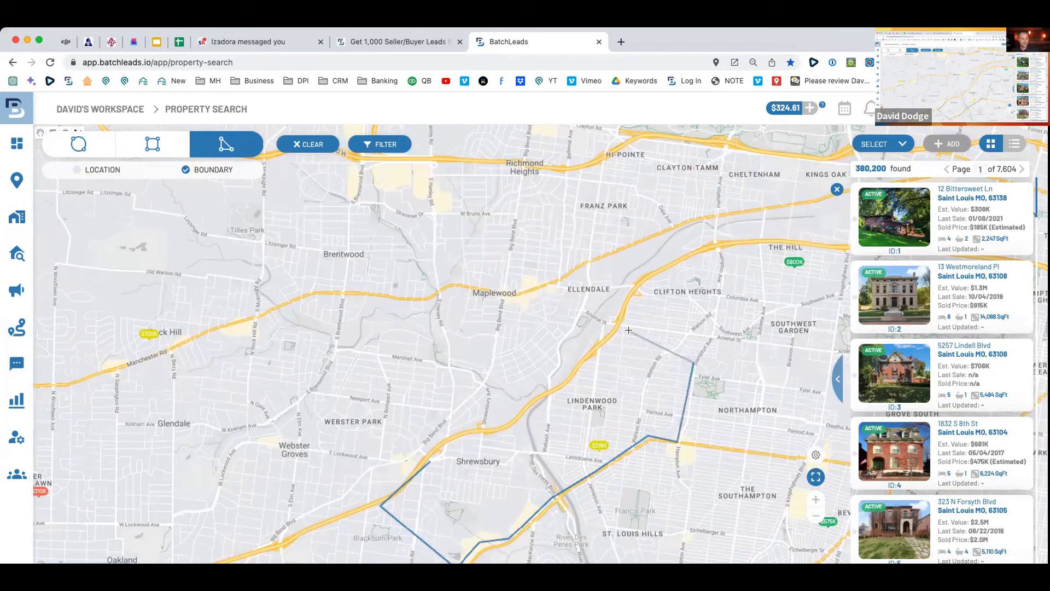
pyautogui.click(707, 334)
pyautogui.click(623, 327)
pyautogui.click(573, 377)
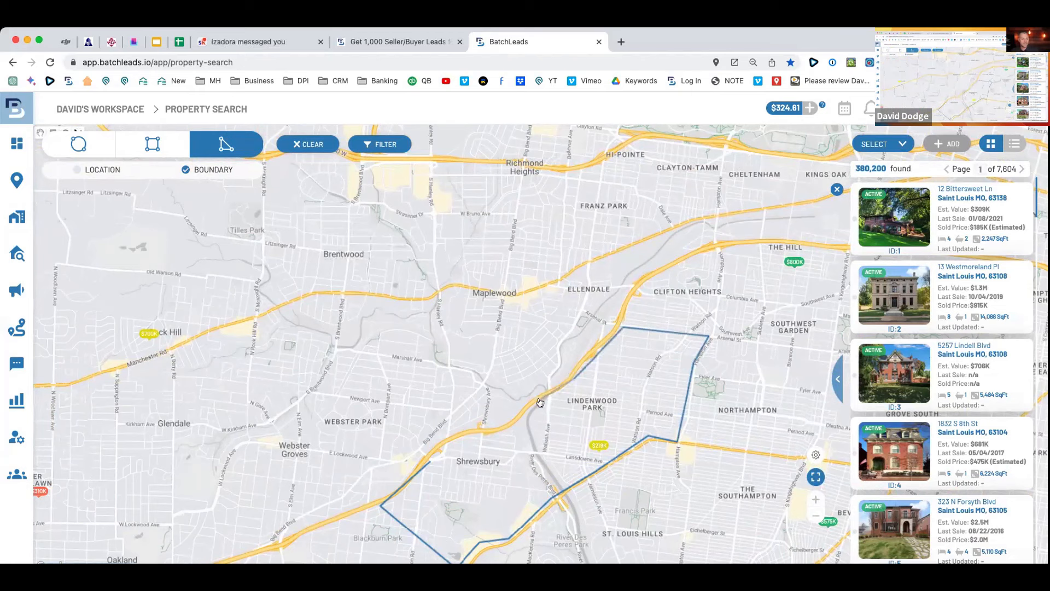
pyautogui.click(502, 437)
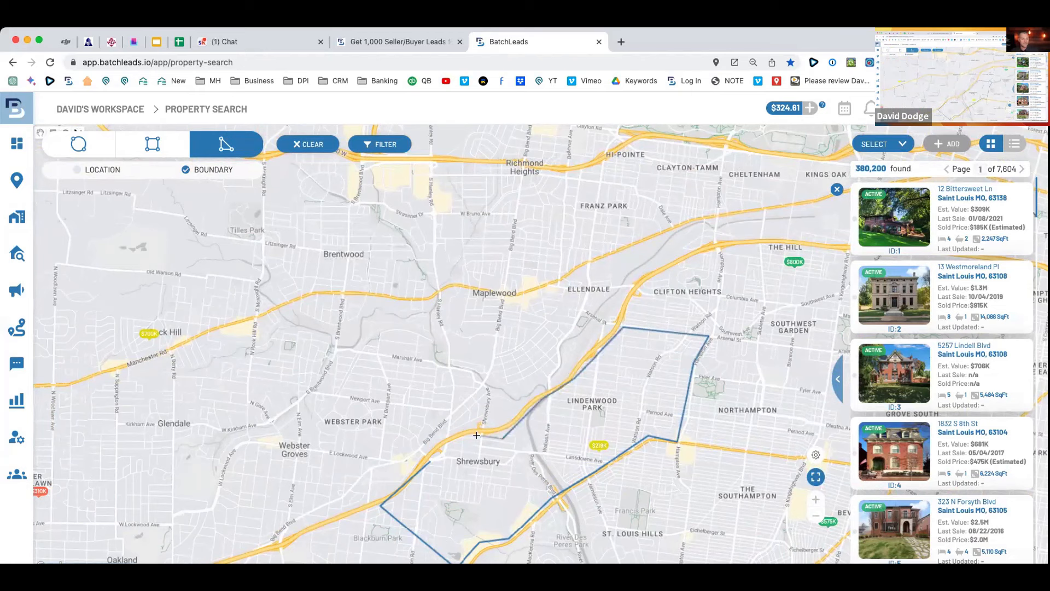
pyautogui.click(431, 461)
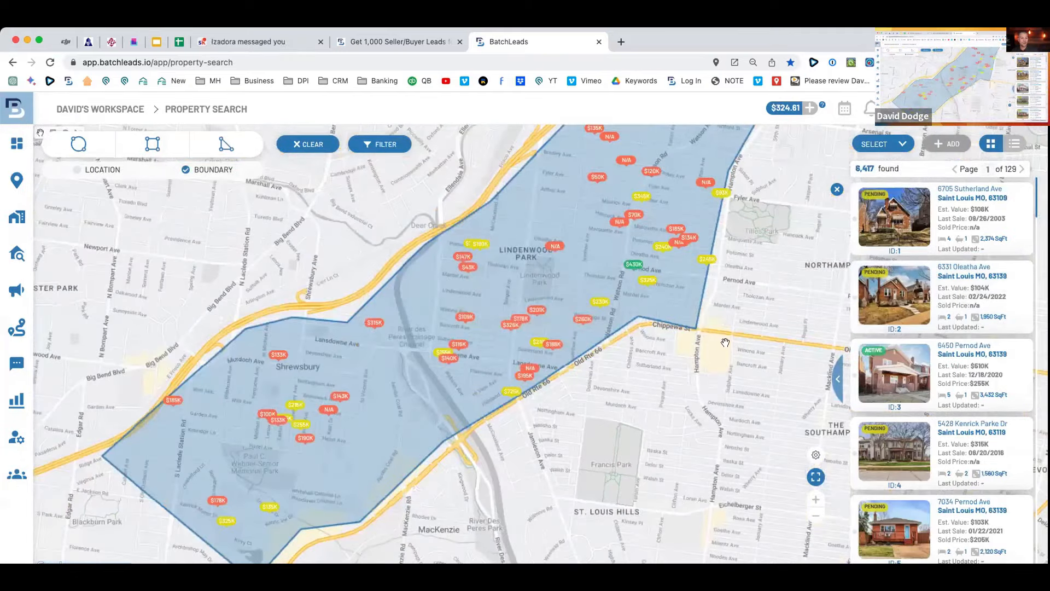
# Apply the Tired Landlords quick filter, leaving 136 properties inside the boundary.
pyautogui.scroll(-2, 725, 342)
pyautogui.moveTo(785, 297); pyautogui.dragTo(691, 327)
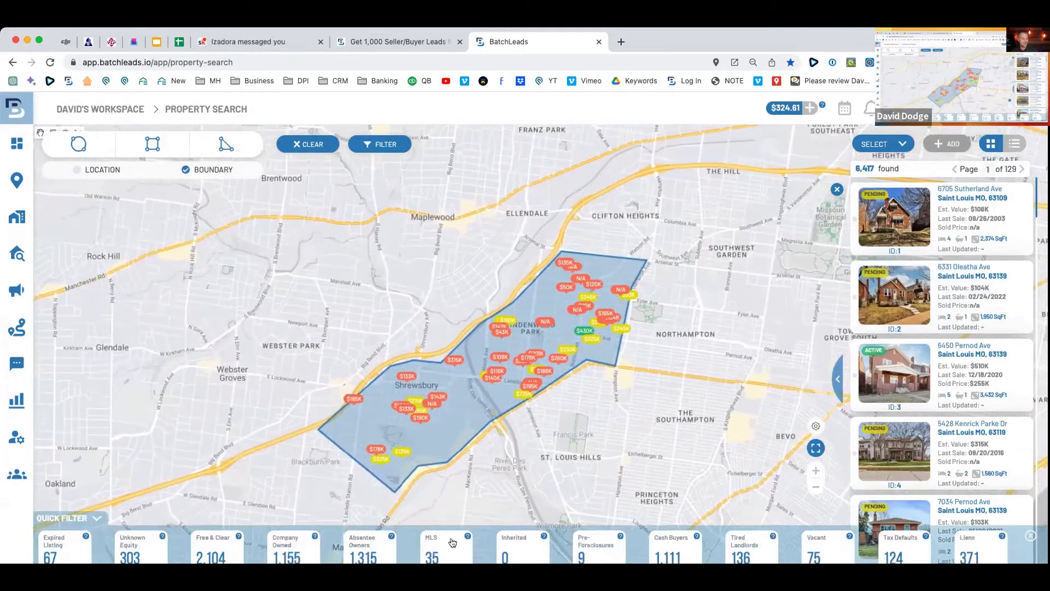
pyautogui.click(752, 553)
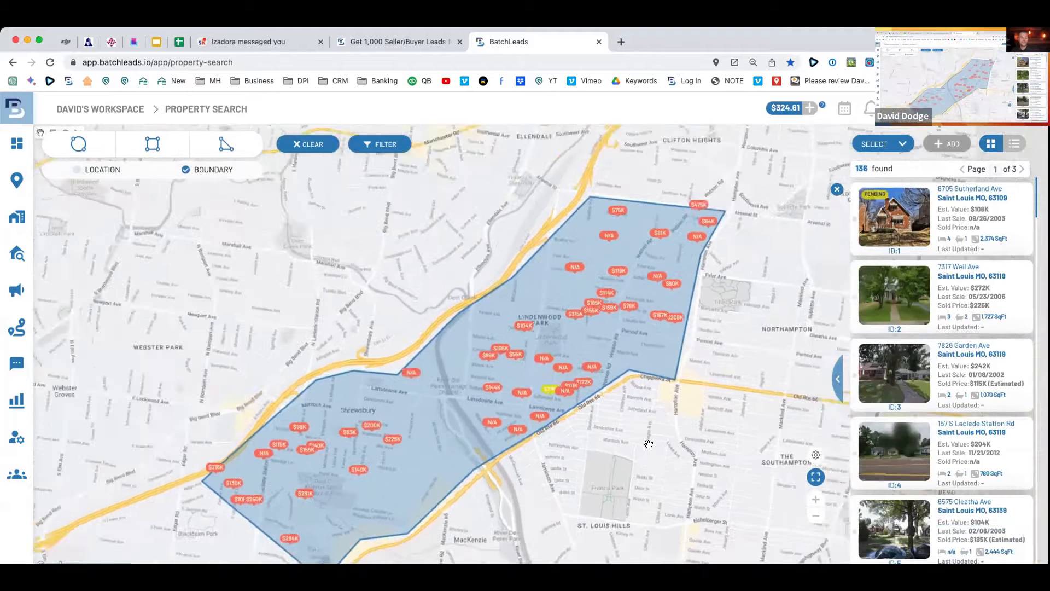
pyautogui.scroll(-2, 648, 444)
pyautogui.moveTo(643, 443); pyautogui.dragTo(595, 378)
# Select all 136 tired-landlord properties and start adding them to a new list.
pyautogui.click(892, 144)
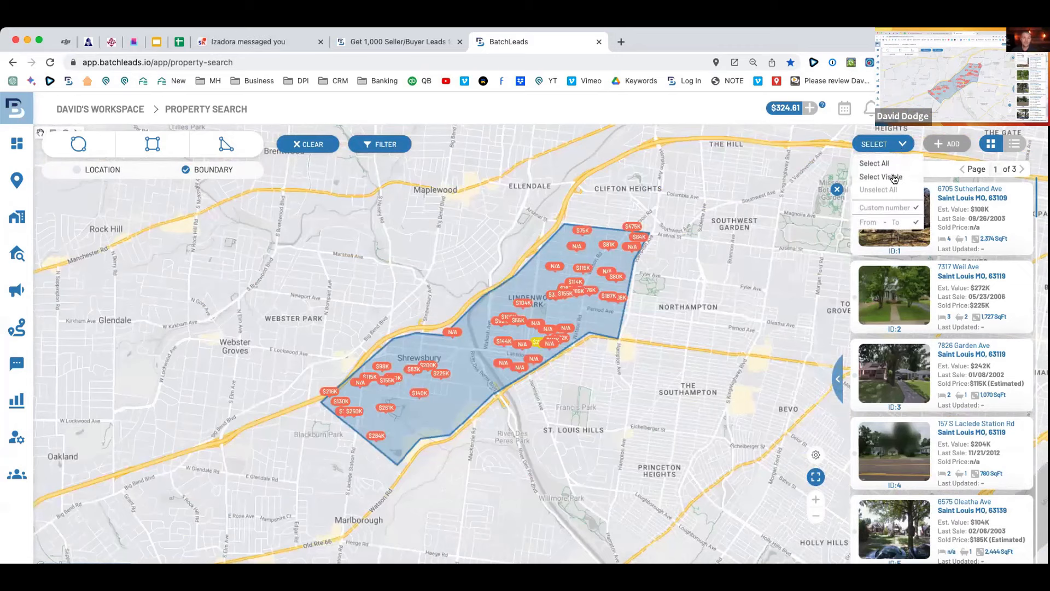
pyautogui.click(874, 164)
pyautogui.click(948, 143)
pyautogui.click(537, 155)
# Name the new list 'Shrewsberry Tired Landlords -> 3/30/23' with proper capitalization.
pyautogui.click(461, 186)
pyautogui.write('shrewsberry tired lanldord')
pyautogui.press('BackSpace')
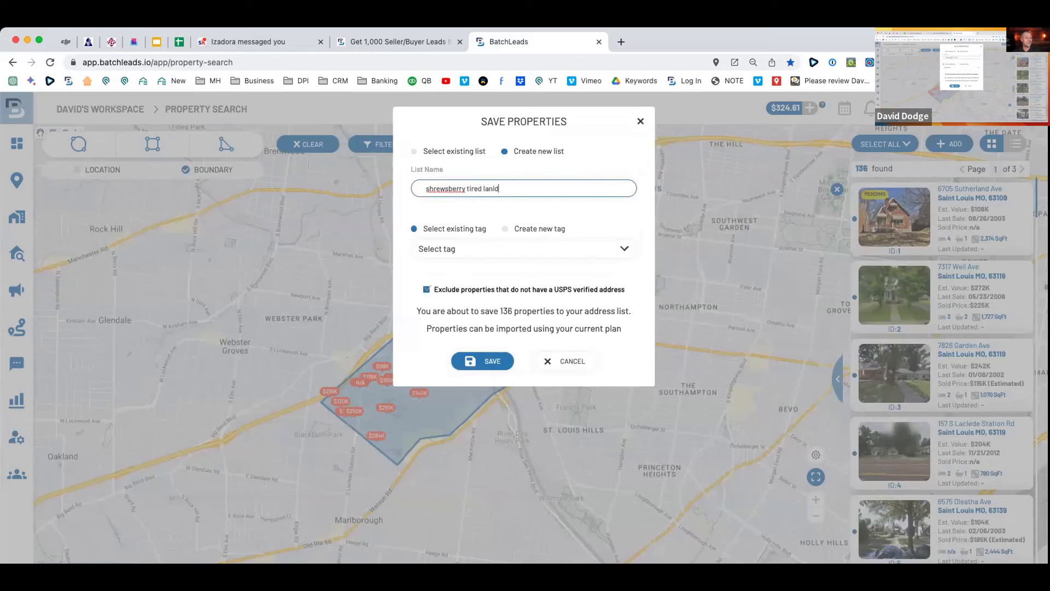
pyautogui.write('ords -> 3/30/23')
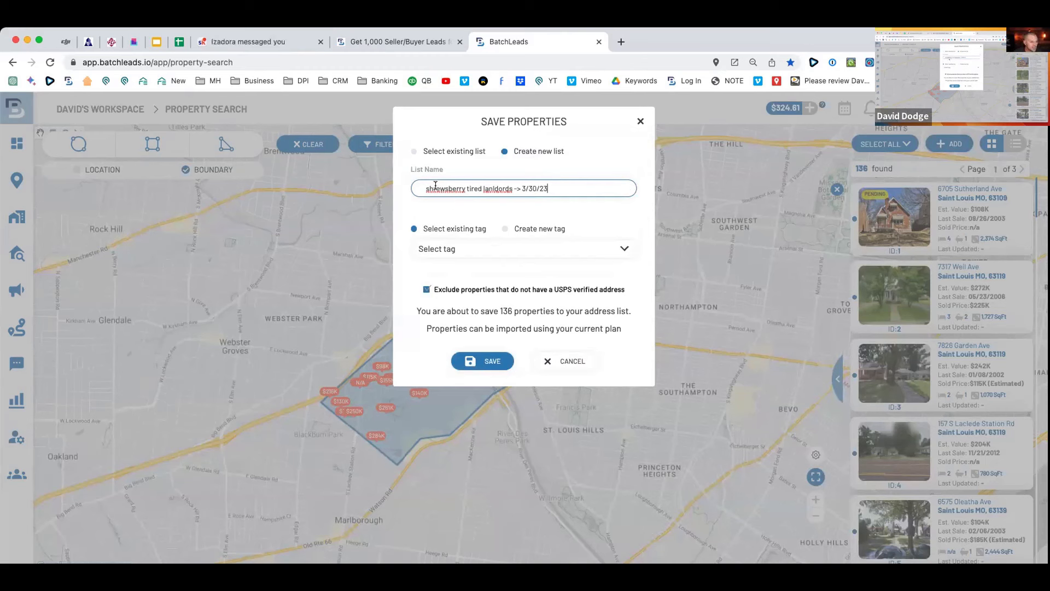
pyautogui.click(428, 187)
pyautogui.press('BackSpace')
pyautogui.write('S')
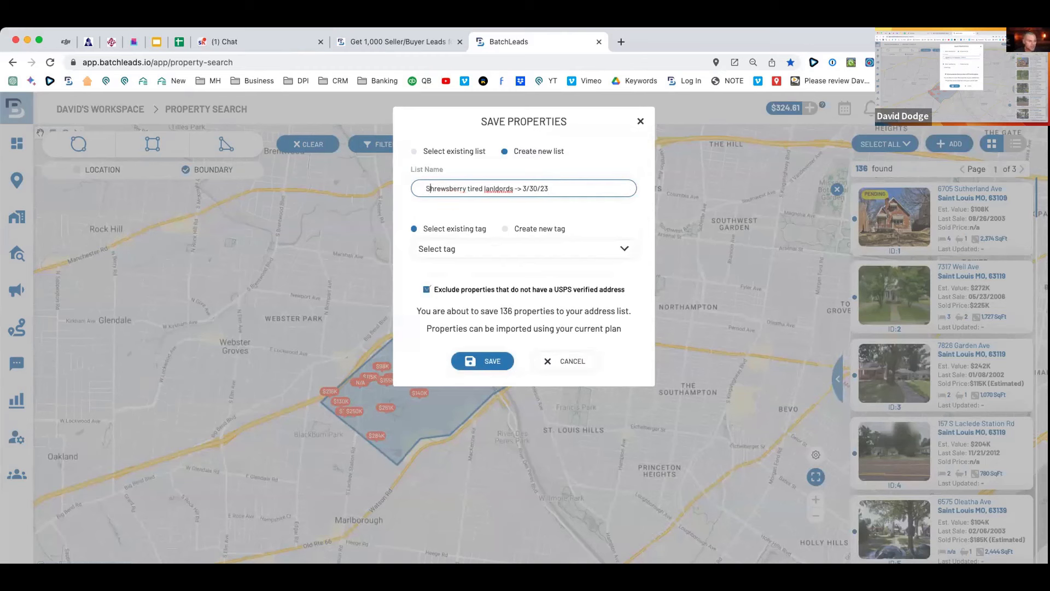
pyautogui.click(487, 188)
pyautogui.press('BackSpace')
pyautogui.write('L')
pyautogui.click(473, 188)
pyautogui.press('BackSpace')
pyautogui.write('T')
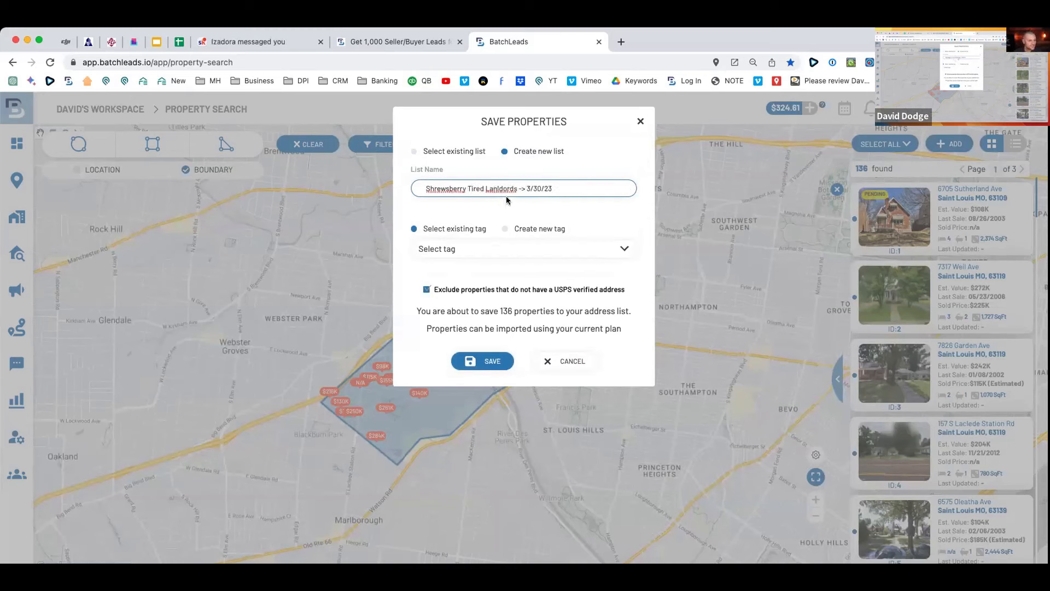
pyautogui.press('BackSpace')
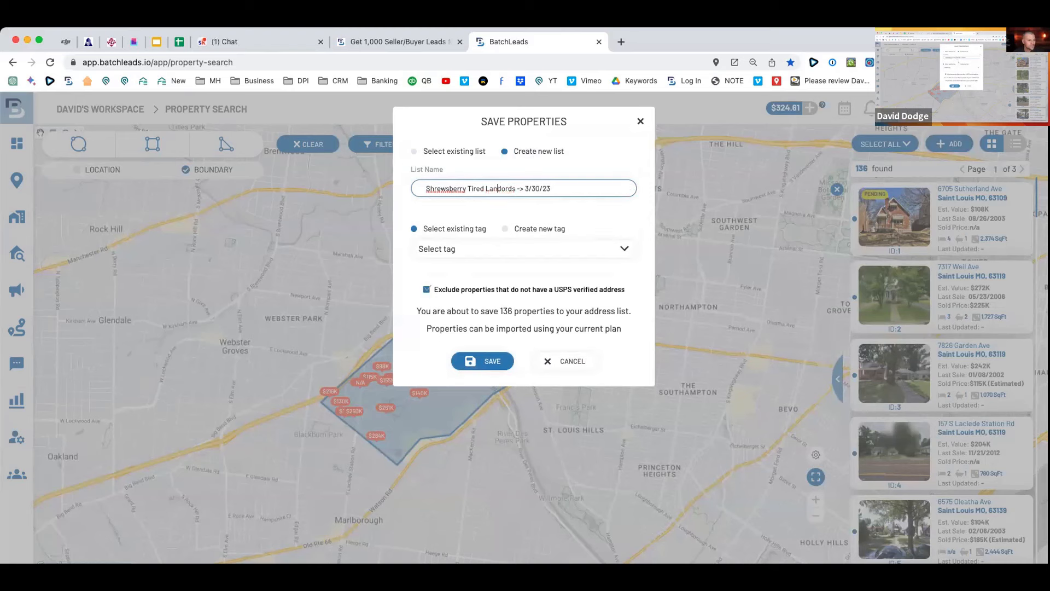
pyautogui.write('nd')
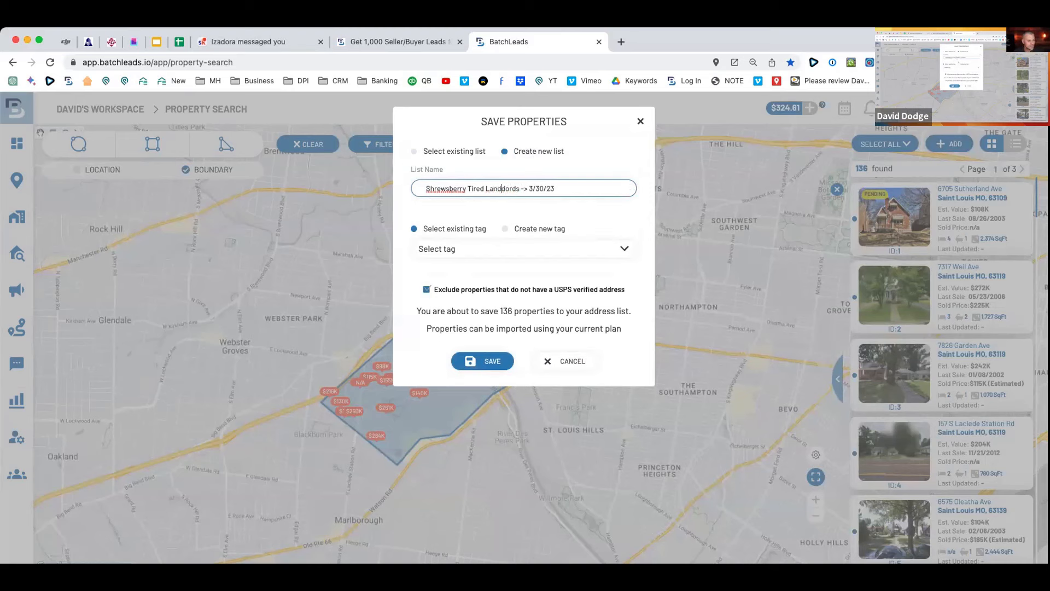
pyautogui.press('BackSpace')
pyautogui.write('l')
# Tag the list Tired Landlords, save it, and dismiss the confirmation.
pyautogui.click(457, 249)
pyautogui.write('tired')
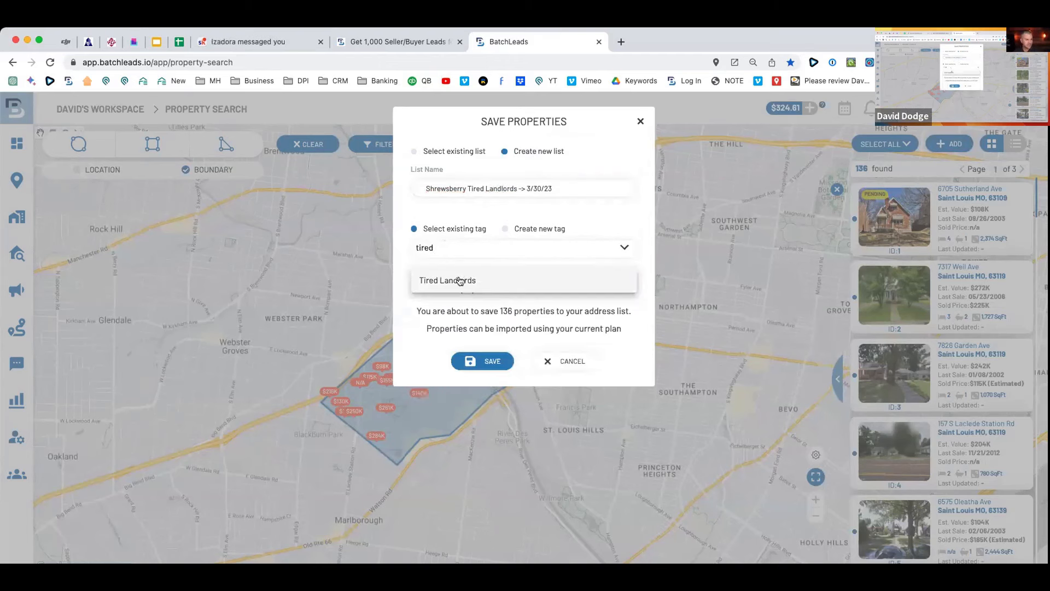
pyautogui.click(459, 281)
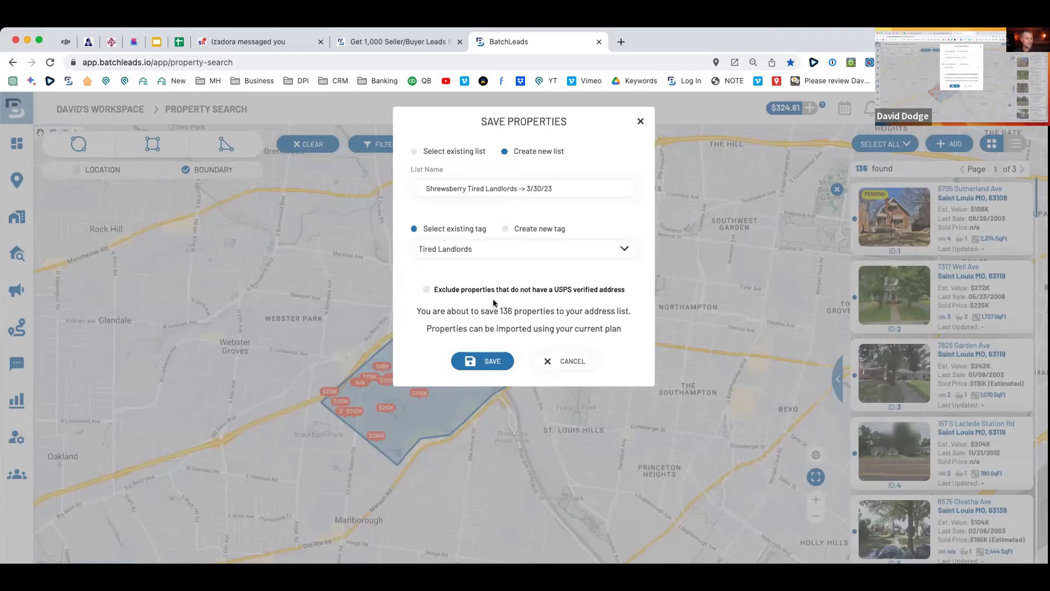
pyautogui.click(487, 362)
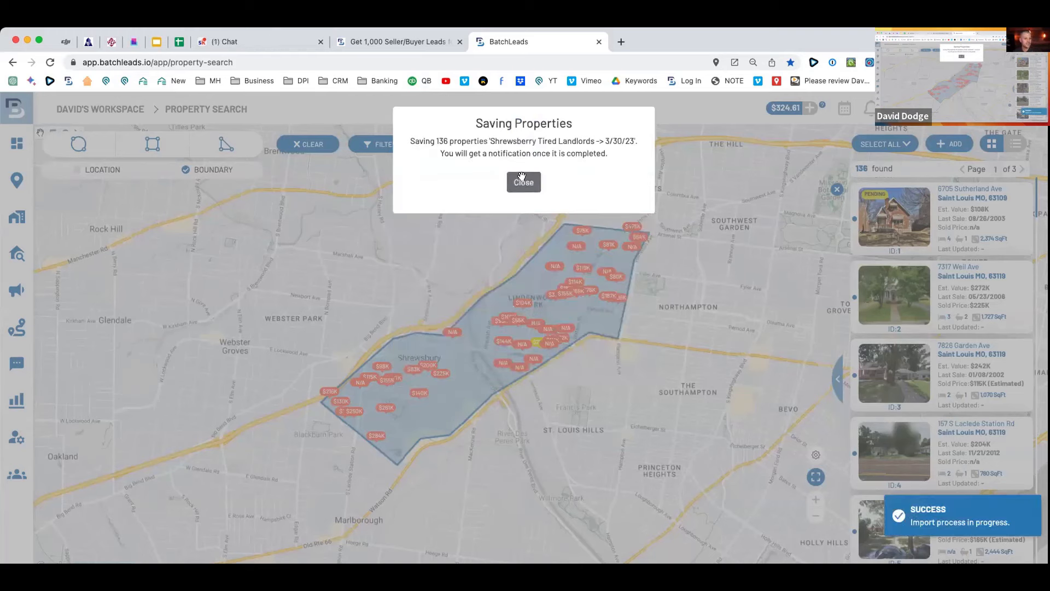
pyautogui.click(523, 182)
# After checking the free-leads tab, zoom the map out and switch back to Location search.
pyautogui.click(399, 42)
pyautogui.moveTo(192, 210); pyautogui.dragTo(506, 318)
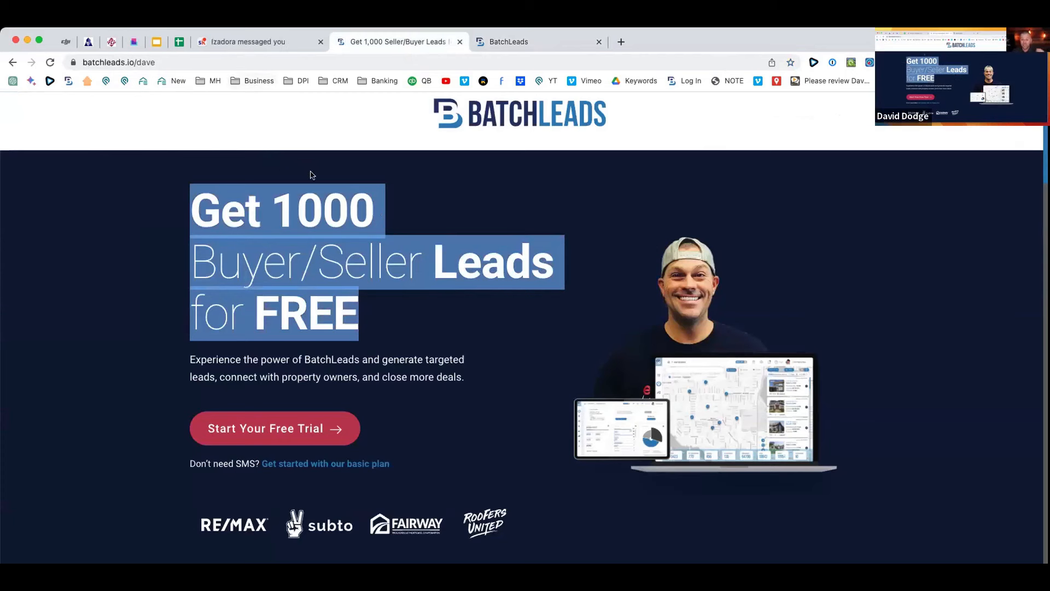
pyautogui.click(514, 42)
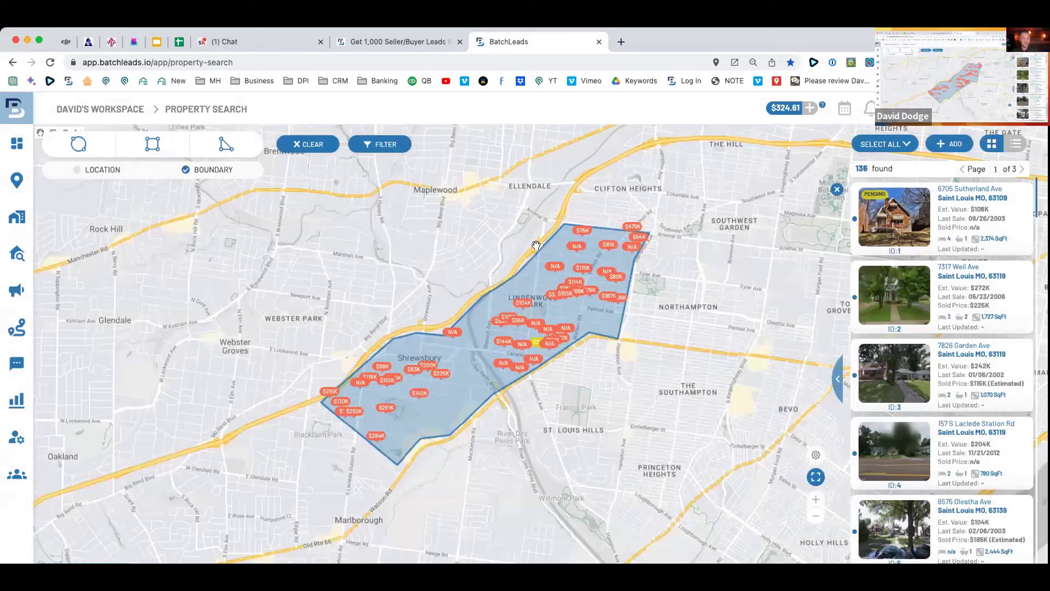
pyautogui.moveTo(504, 240); pyautogui.dragTo(508, 259)
pyautogui.scroll(-2, 508, 261)
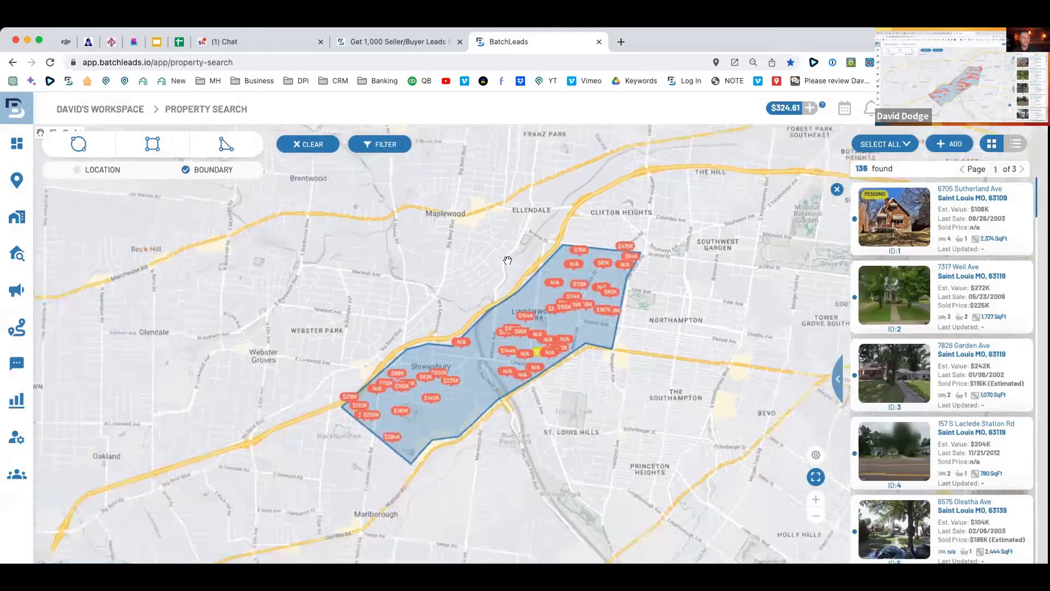
pyautogui.scroll(-5, 507, 260)
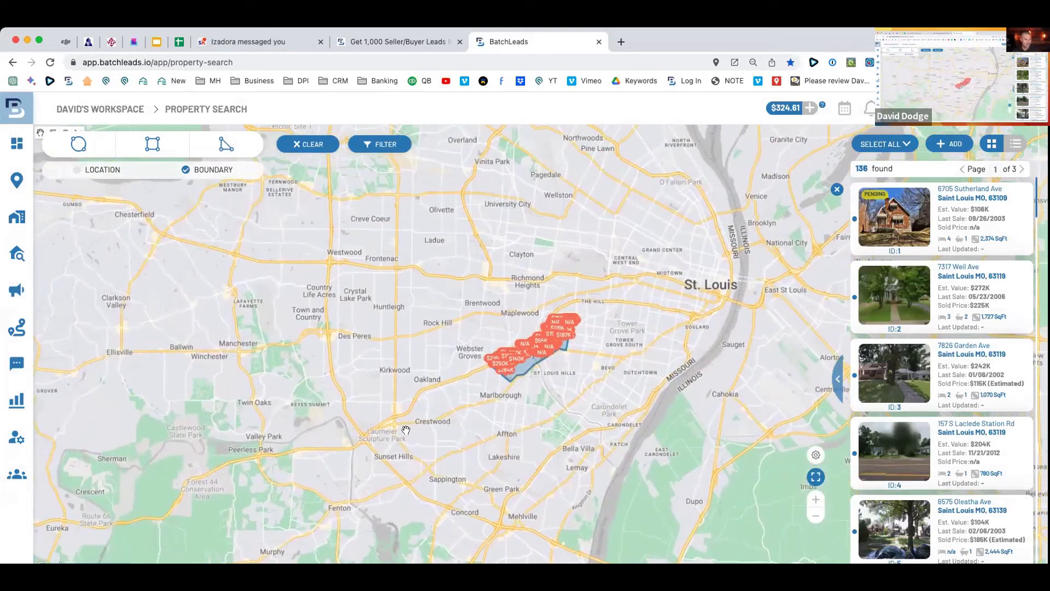
pyautogui.click(77, 170)
pyautogui.click(142, 146)
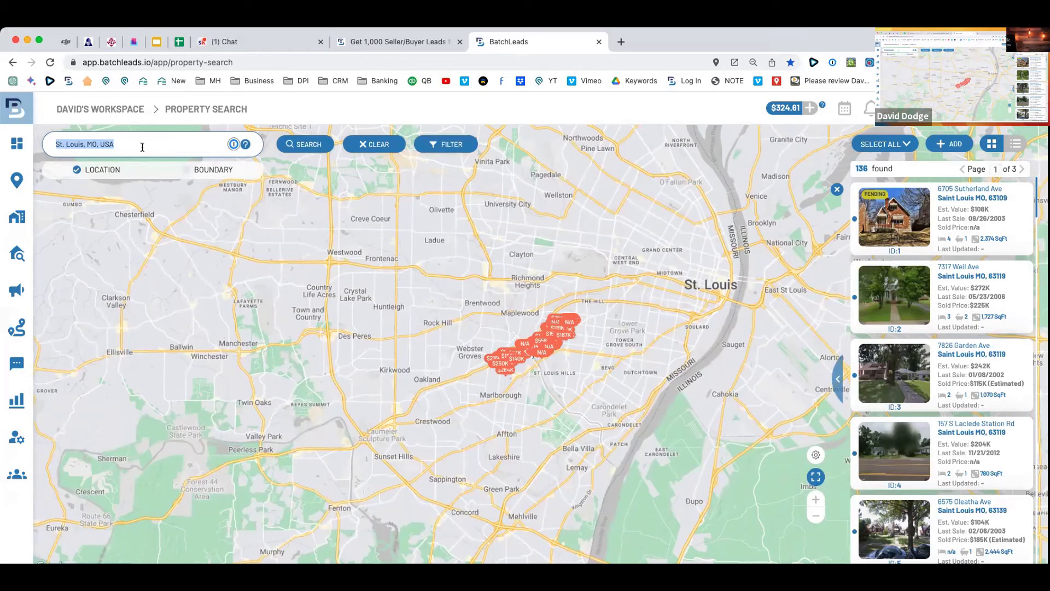
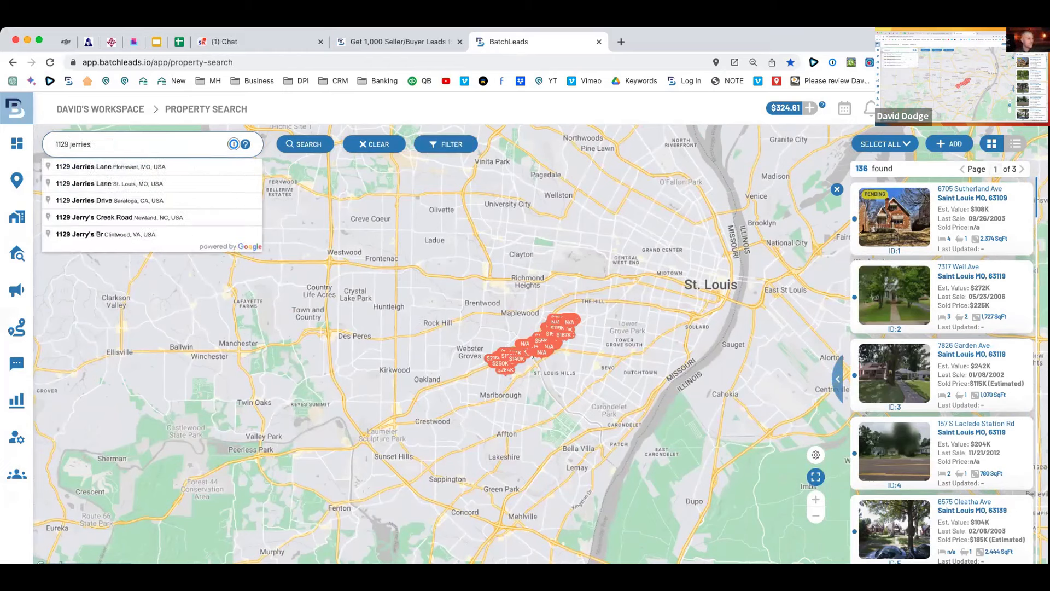
# Look up a Florissant street address, correcting its street suffix and house number.
pyautogui.click(197, 166)
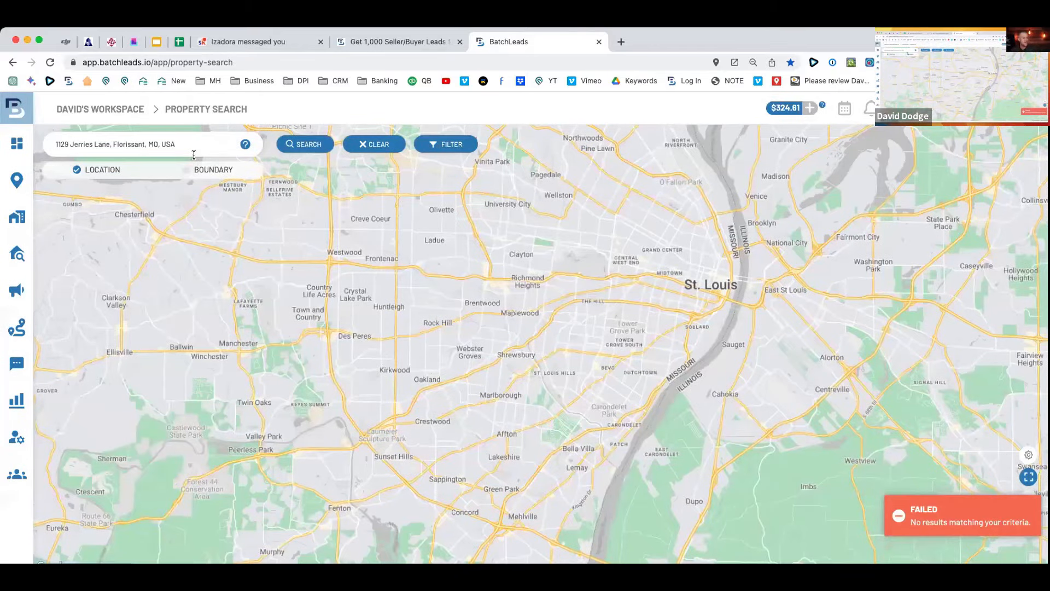
pyautogui.click(194, 145)
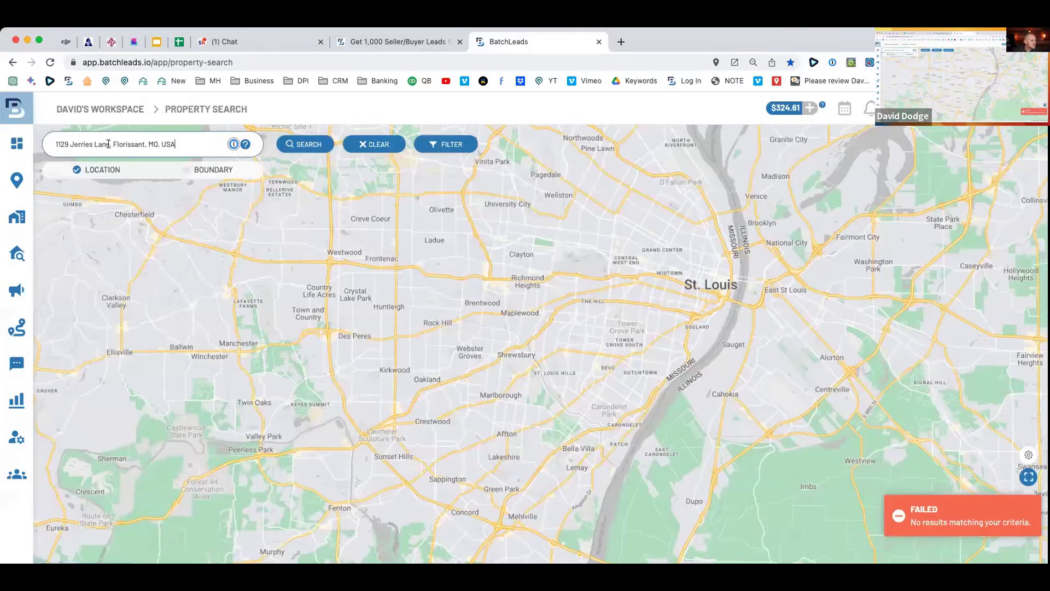
pyautogui.moveTo(93, 143); pyautogui.dragTo(176, 144)
pyautogui.press('BackSpace')
pyautogui.write('ln')
pyautogui.click(137, 185)
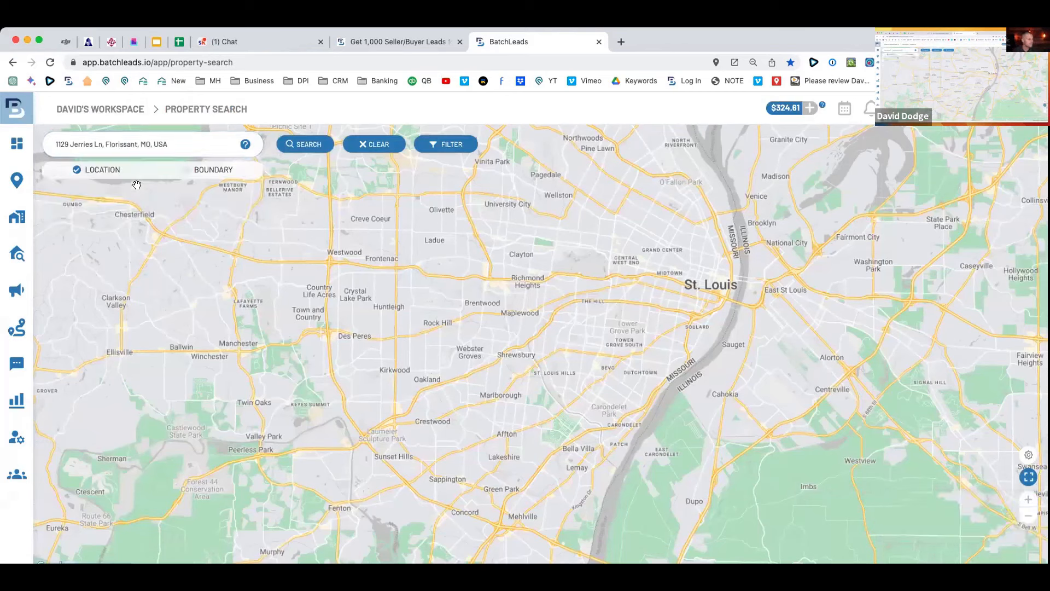
pyautogui.click(66, 144)
pyautogui.write('w')
pyautogui.press('BackSpace')
pyautogui.write('2')
pyautogui.click(299, 144)
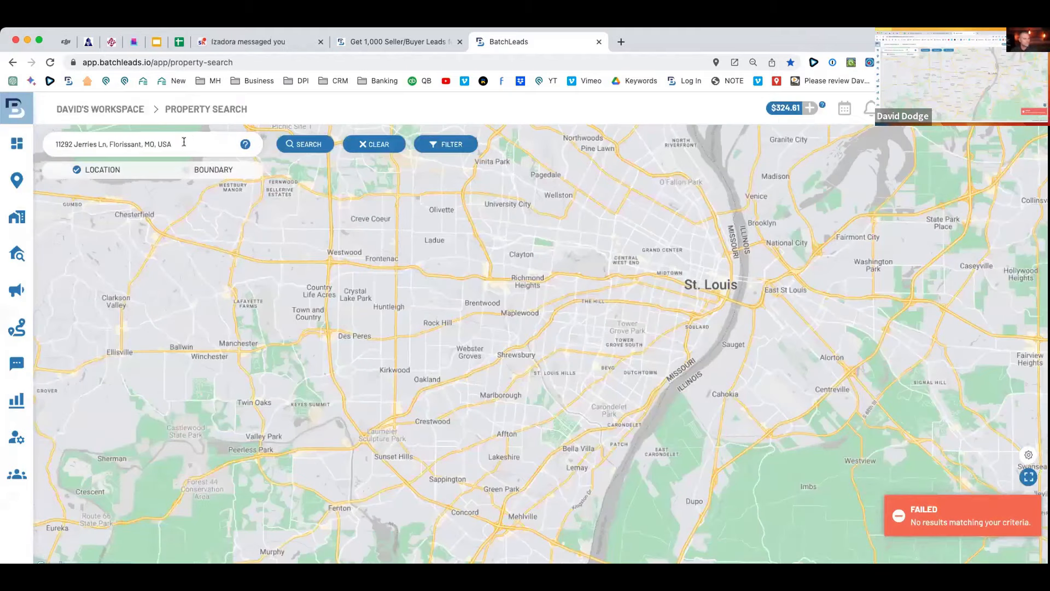
# Clear the box and search the target Florissant, MO 63031 address from its suggestion.
pyautogui.moveTo(184, 143); pyautogui.dragTo(6, 121)
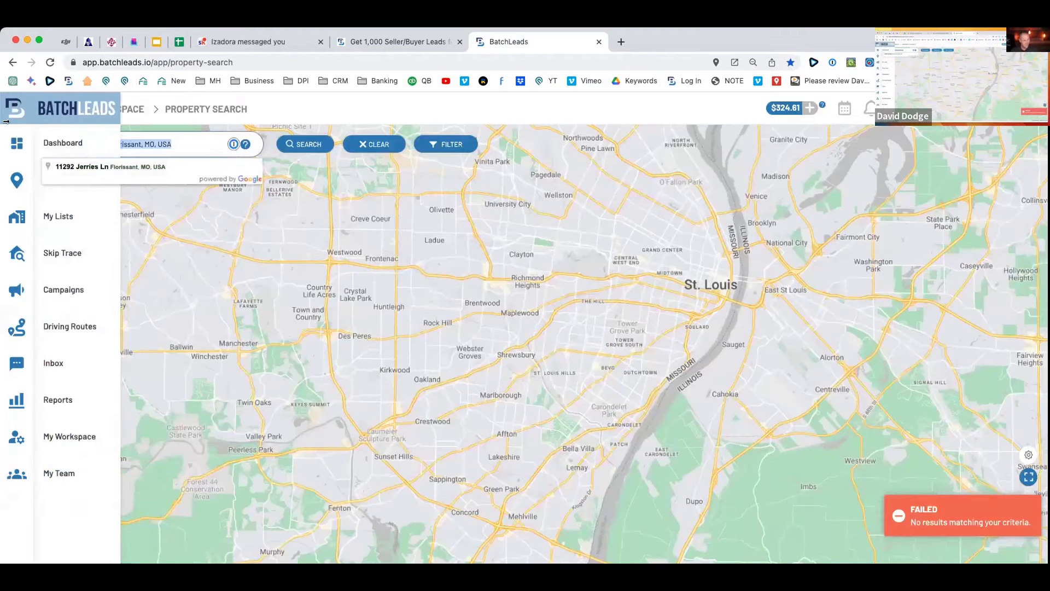
pyautogui.press('BackSpace')
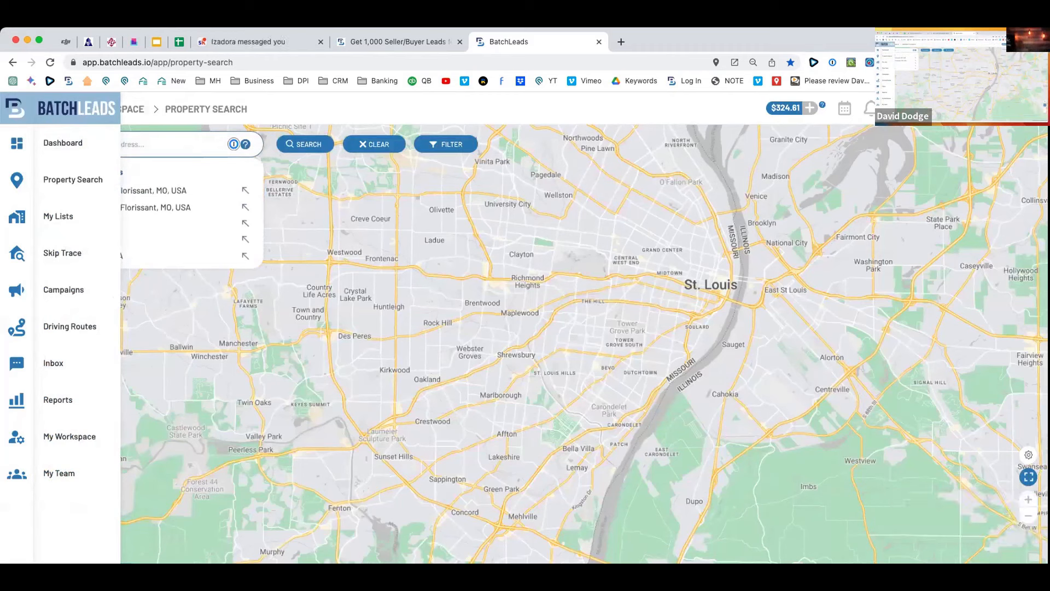
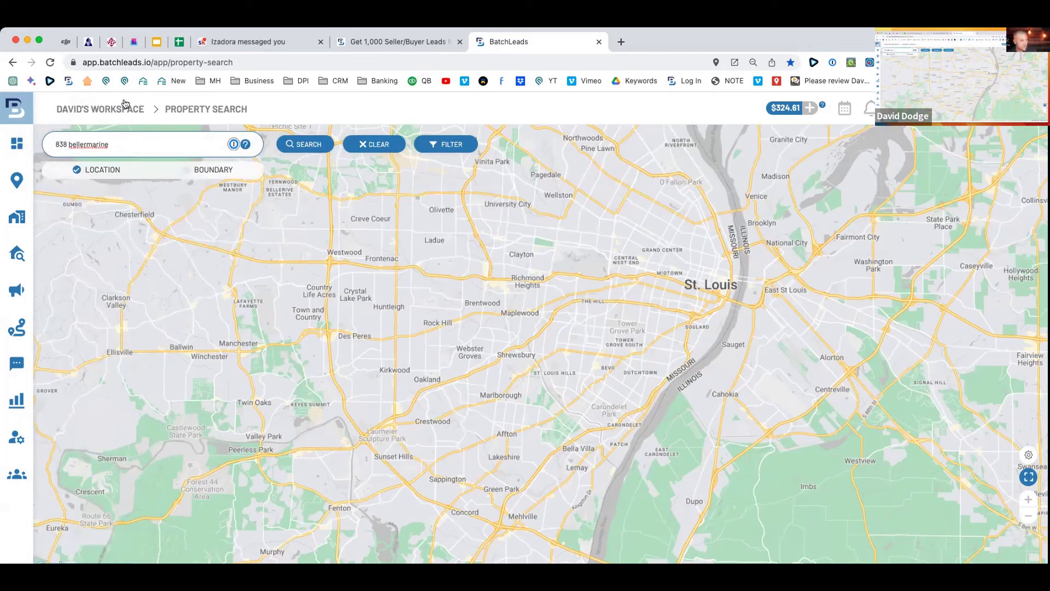
pyautogui.tripleClick(65, 143)
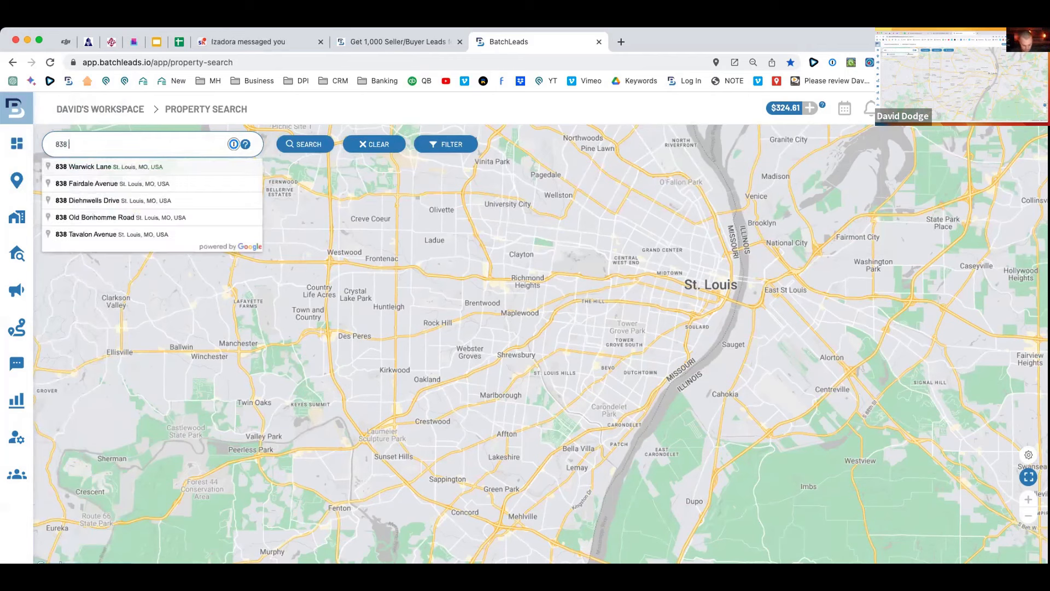
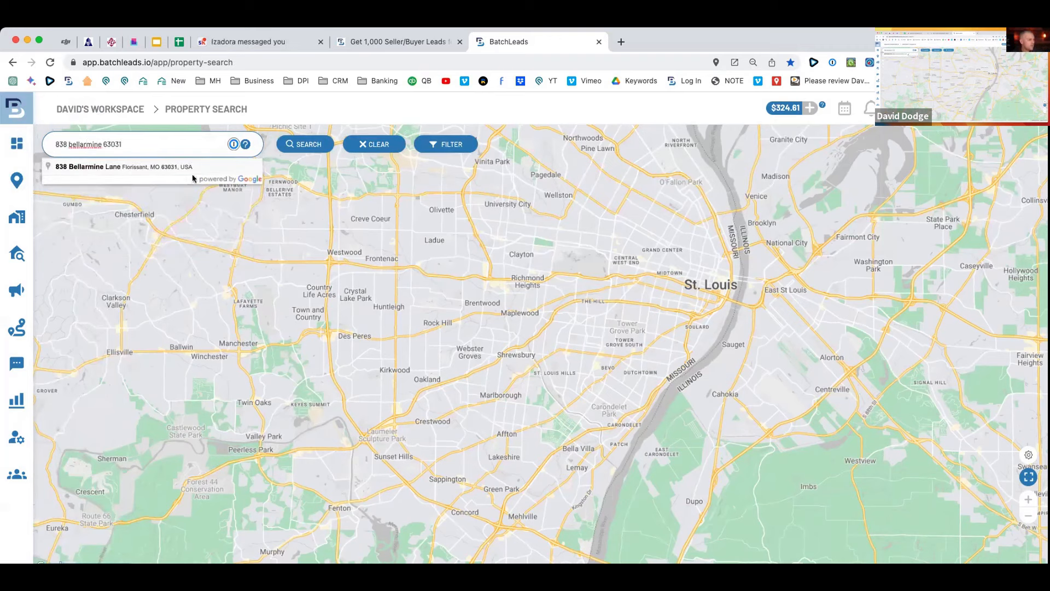
pyautogui.click(157, 167)
pyautogui.click(305, 144)
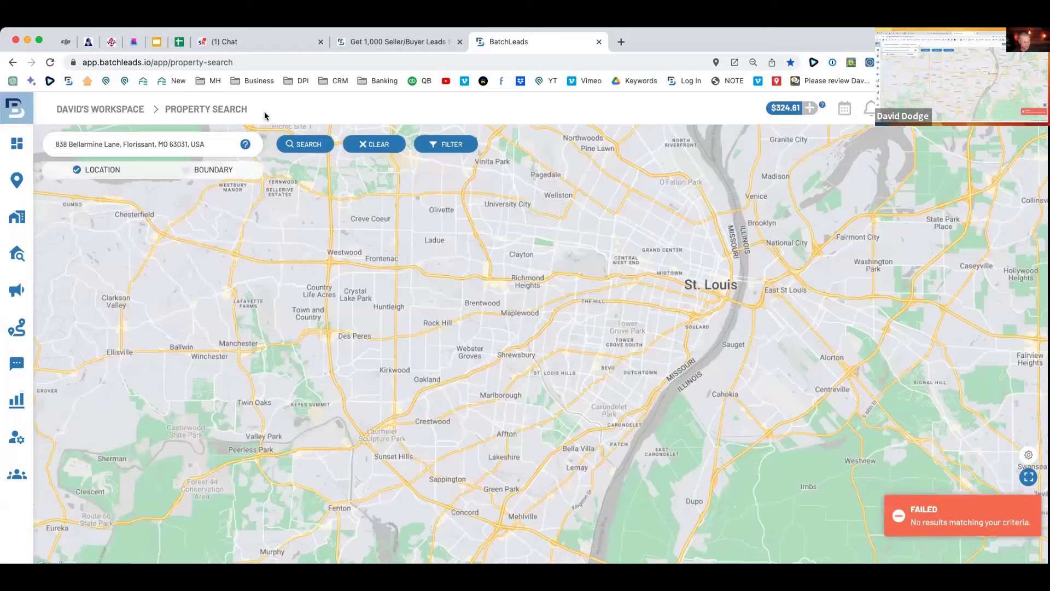
# Reload the page and search the Florissant address again after it returned no results.
pyautogui.press('super+r')
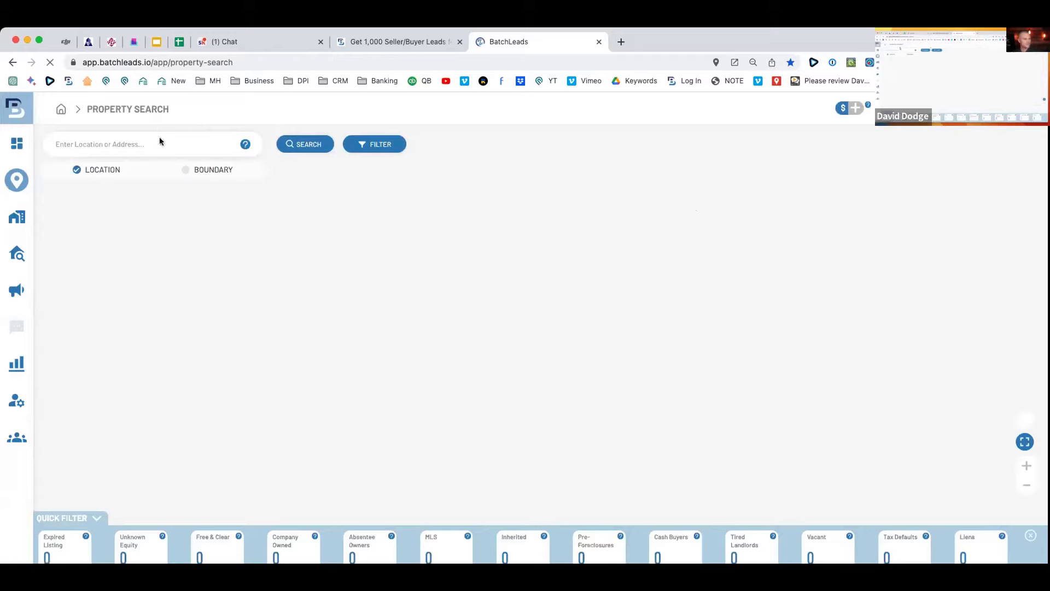
pyautogui.click(159, 138)
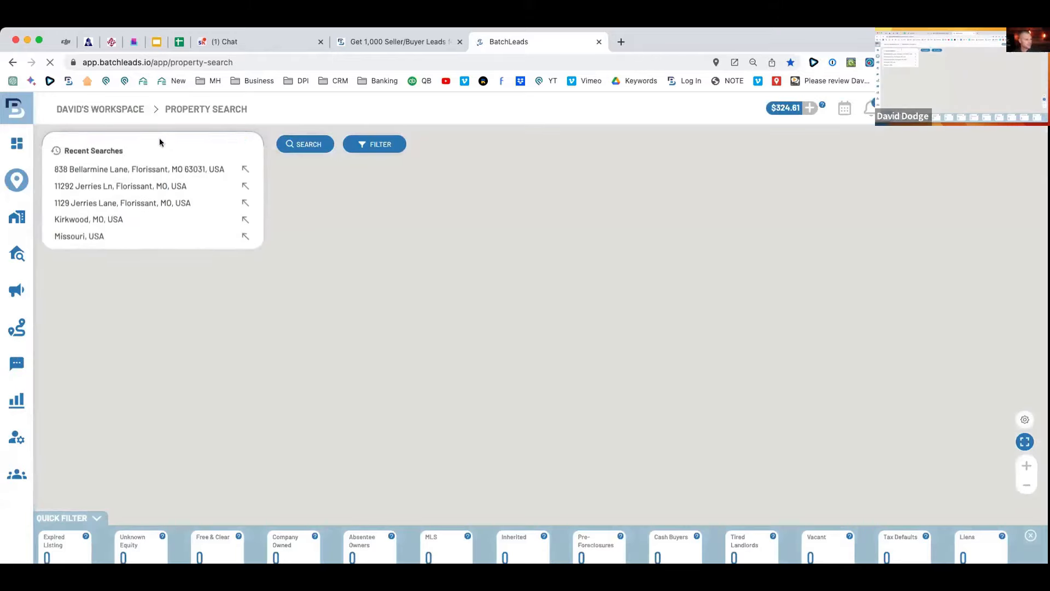
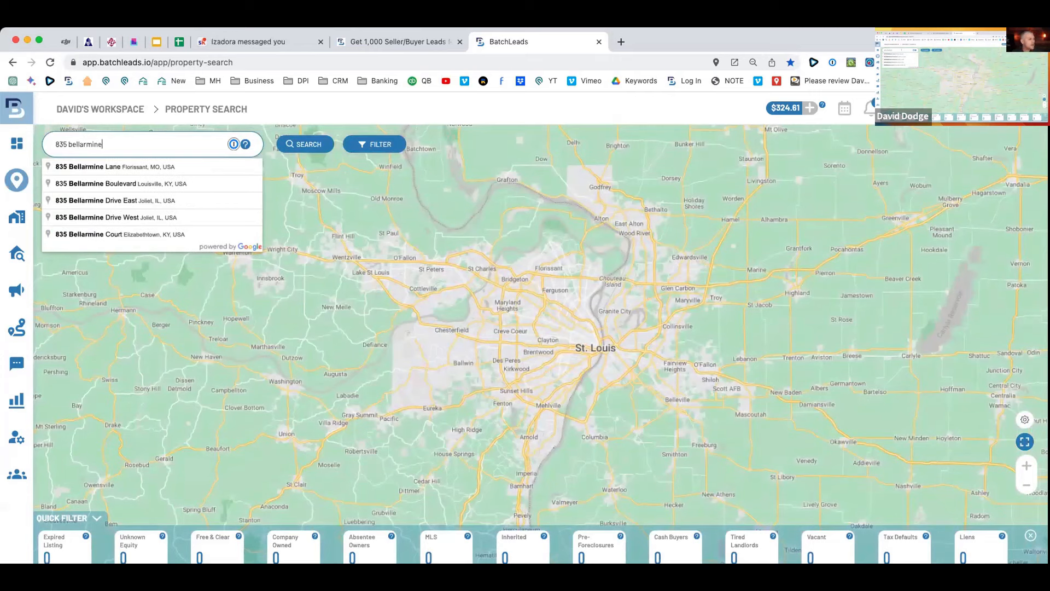
pyautogui.click(164, 166)
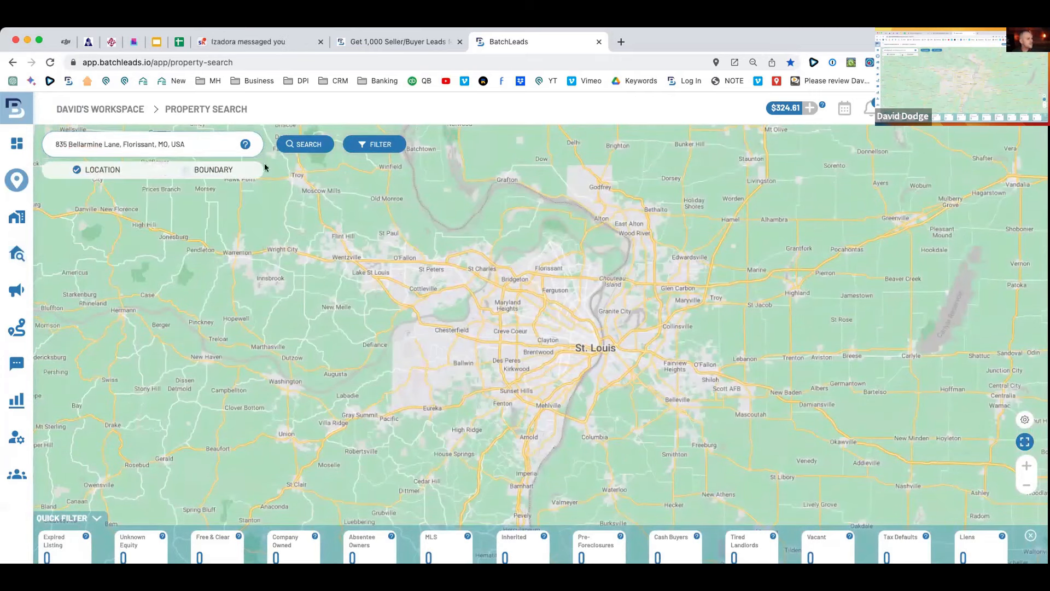
pyautogui.click(315, 150)
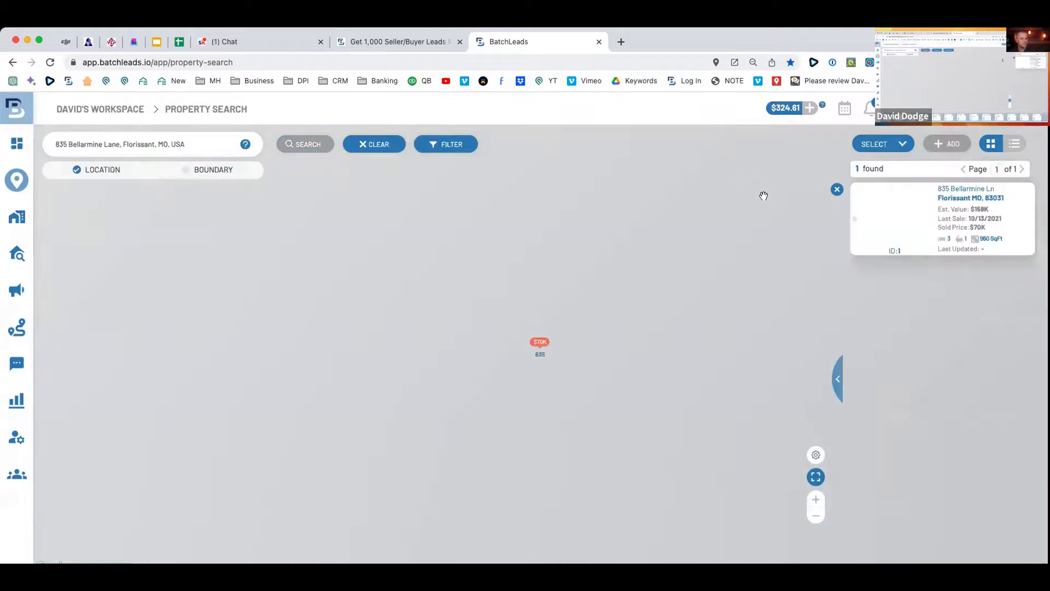
# Open the Bellarmine Lane property details, noting year built, living area and Street View.
pyautogui.click(973, 193)
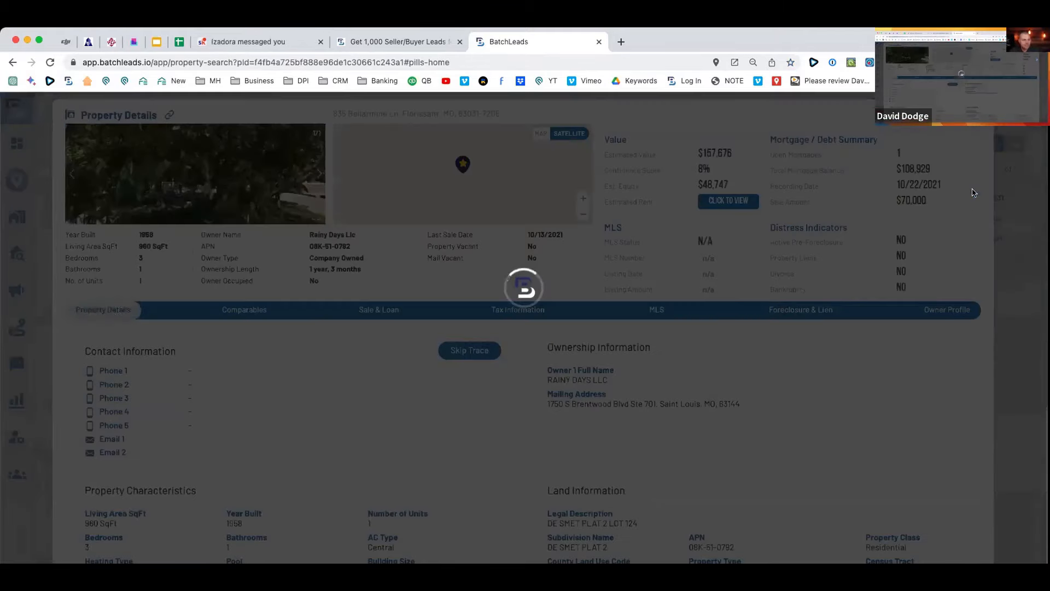
pyautogui.scroll(-1, 482, 274)
pyautogui.moveTo(624, 369); pyautogui.dragTo(556, 351)
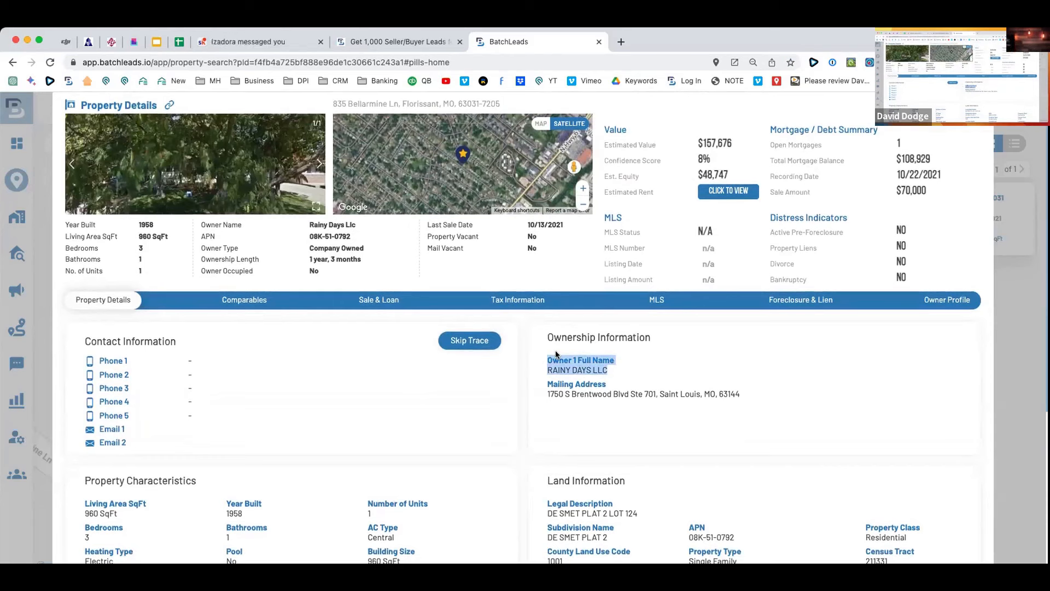
pyautogui.moveTo(129, 225); pyautogui.dragTo(213, 236)
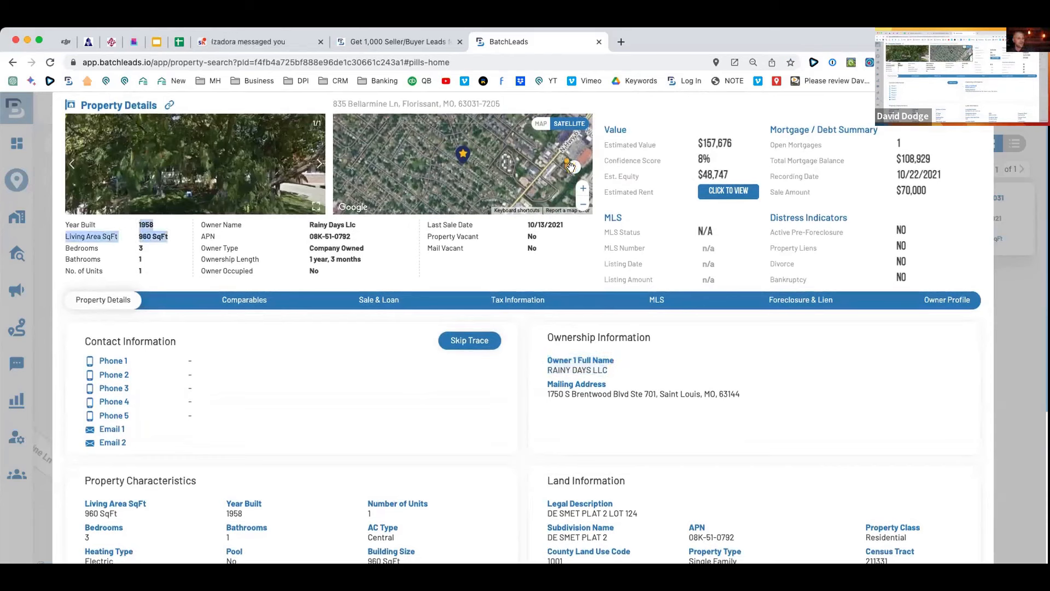
pyautogui.click(454, 159)
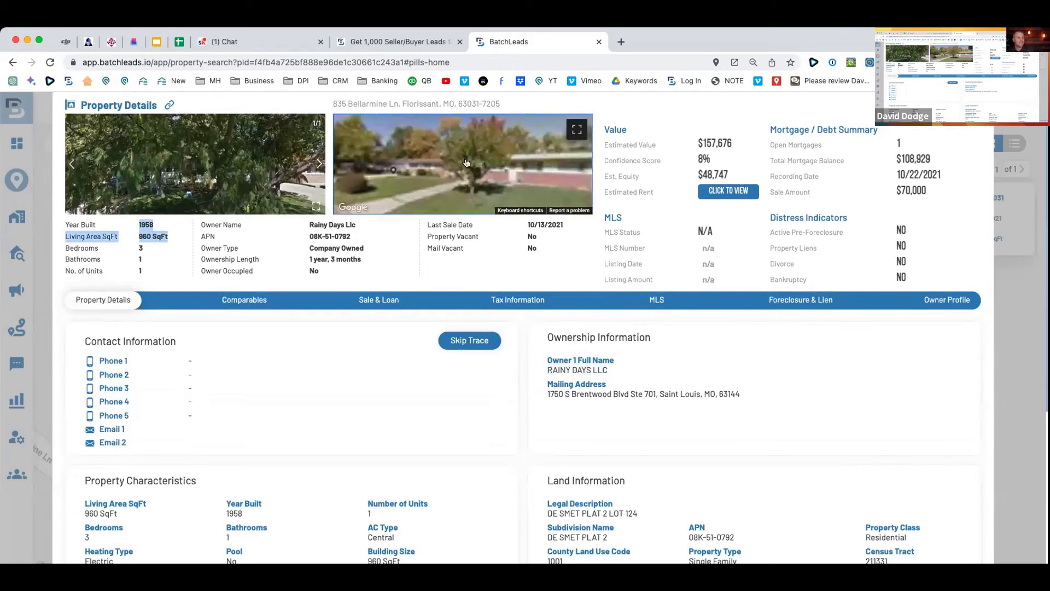
pyautogui.moveTo(355, 164); pyautogui.dragTo(499, 164)
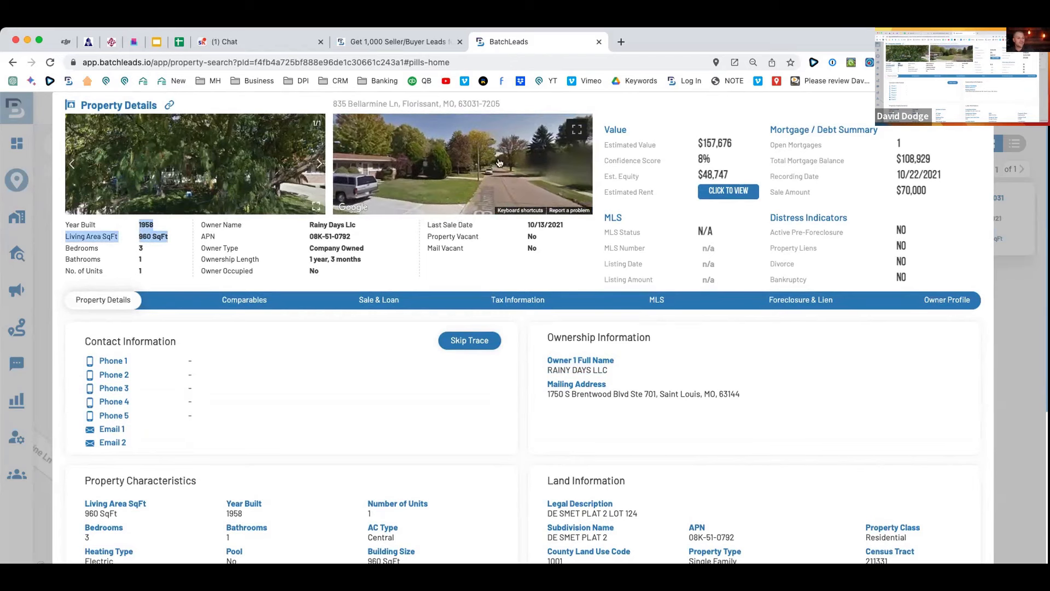
# Review the $157,676 value, $48,747 equity and $108,929 mortgage, then view Comparables.
pyautogui.click(740, 143)
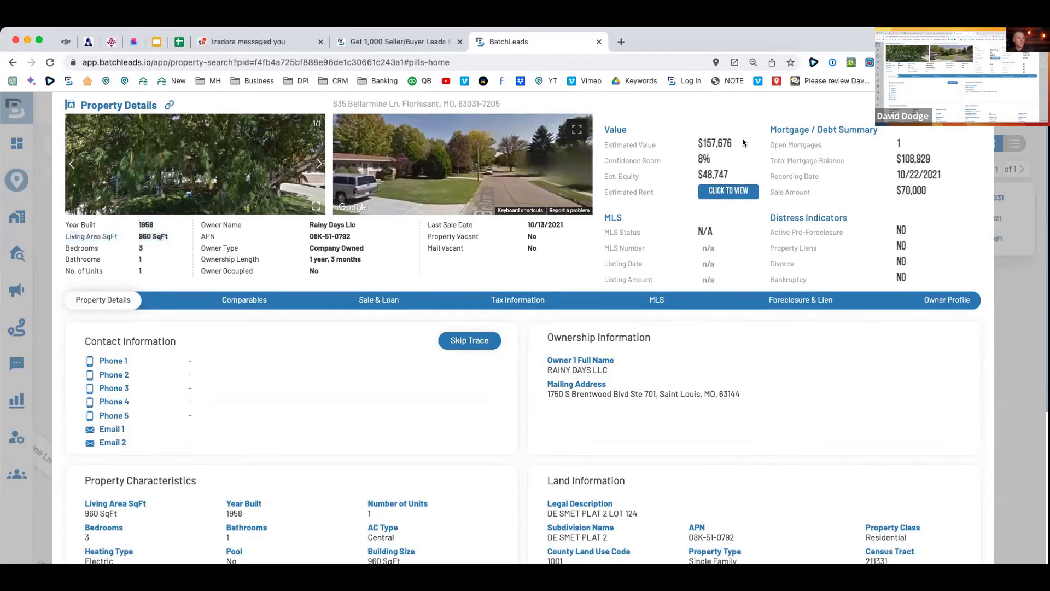
pyautogui.moveTo(949, 163); pyautogui.dragTo(890, 159)
pyautogui.moveTo(734, 143); pyautogui.dragTo(672, 149)
pyautogui.click(749, 179)
pyautogui.moveTo(749, 179); pyautogui.dragTo(677, 176)
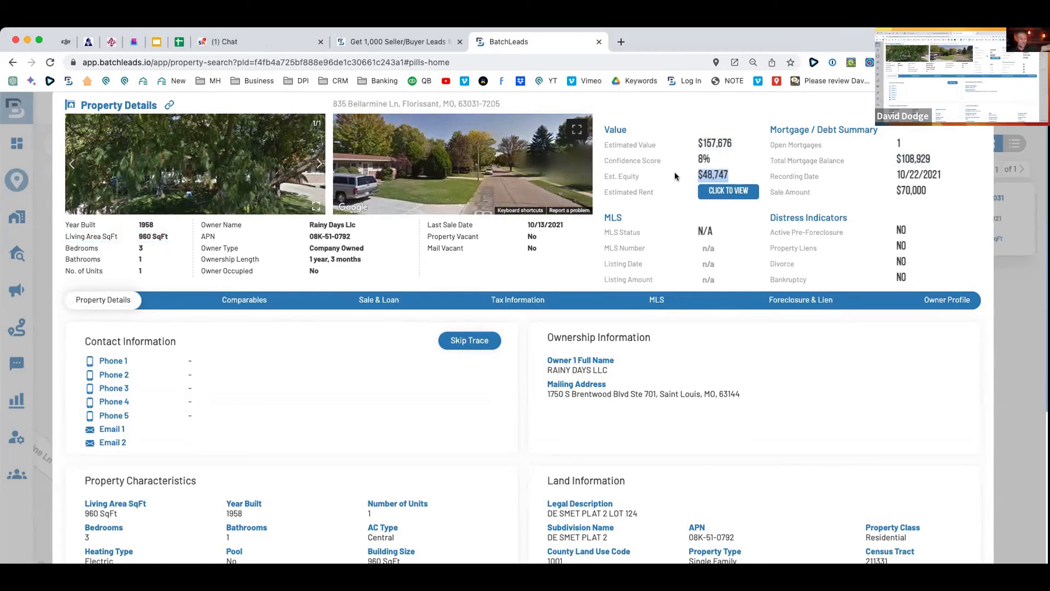
pyautogui.scroll(-5, 375, 255)
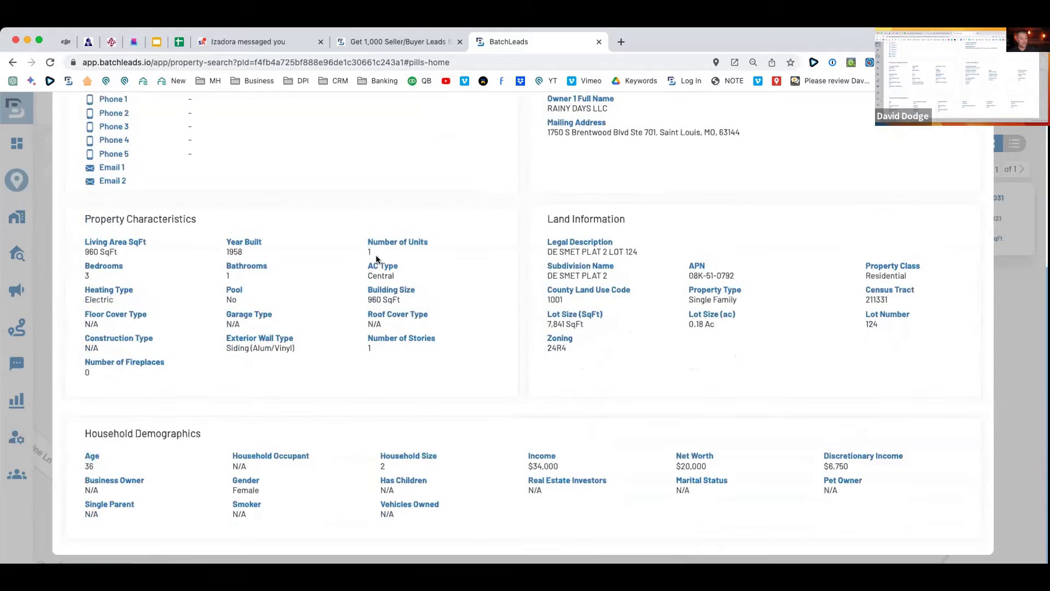
pyautogui.scroll(5, 376, 255)
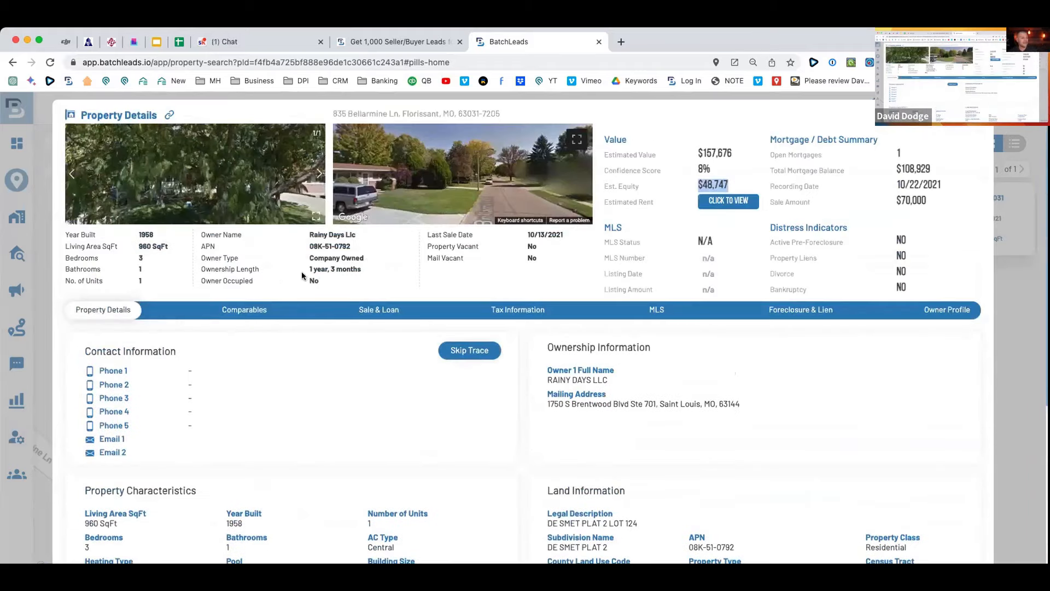
pyautogui.click(247, 311)
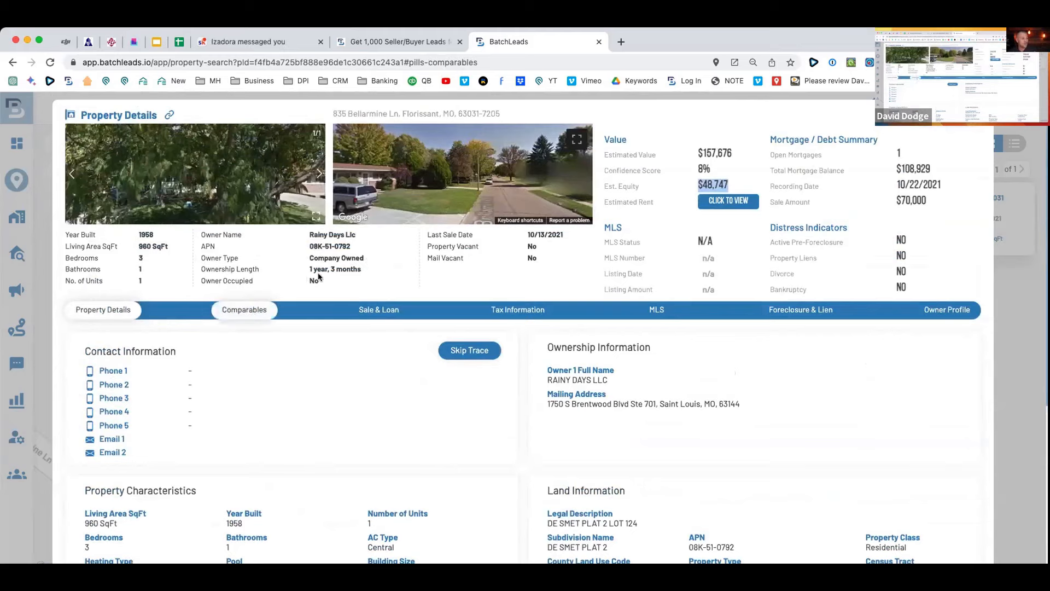
# Close the Bellarmine Lane property details and go to the saved property lists.
pyautogui.scroll(-2, 462, 289)
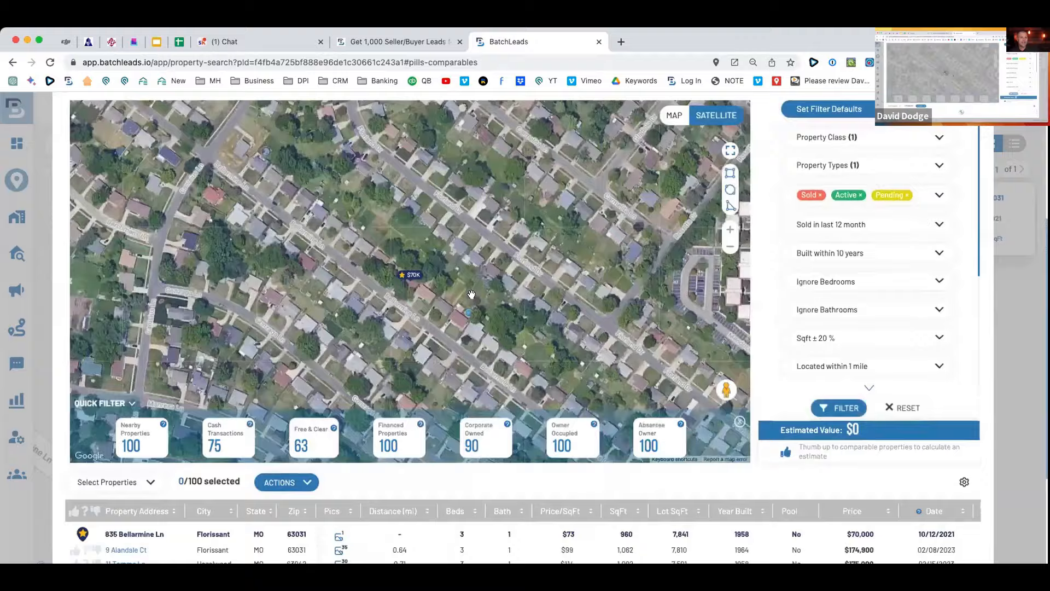
pyautogui.scroll(2, 324, 236)
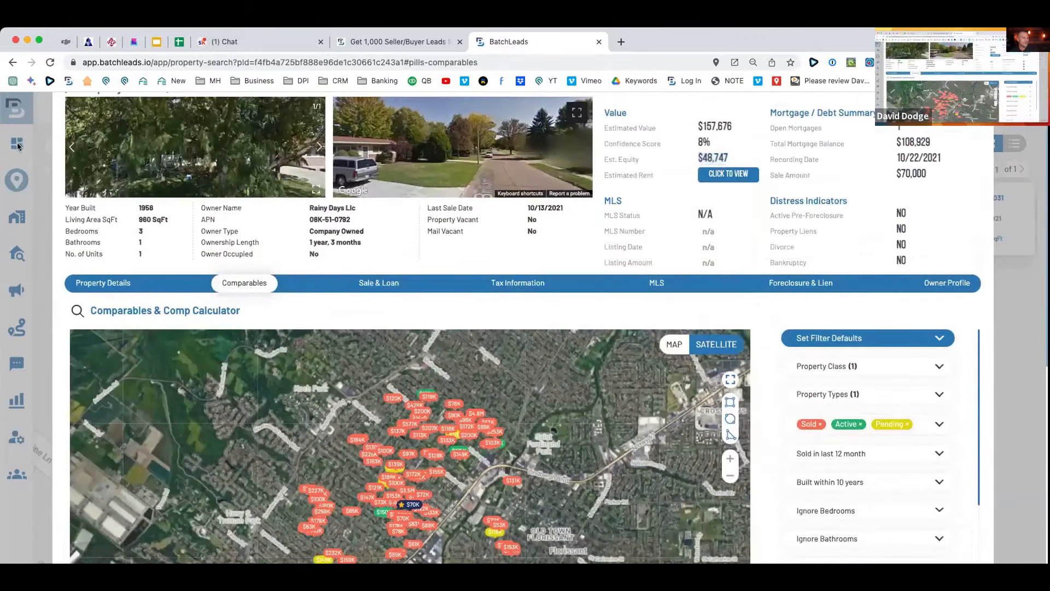
pyautogui.click(18, 146)
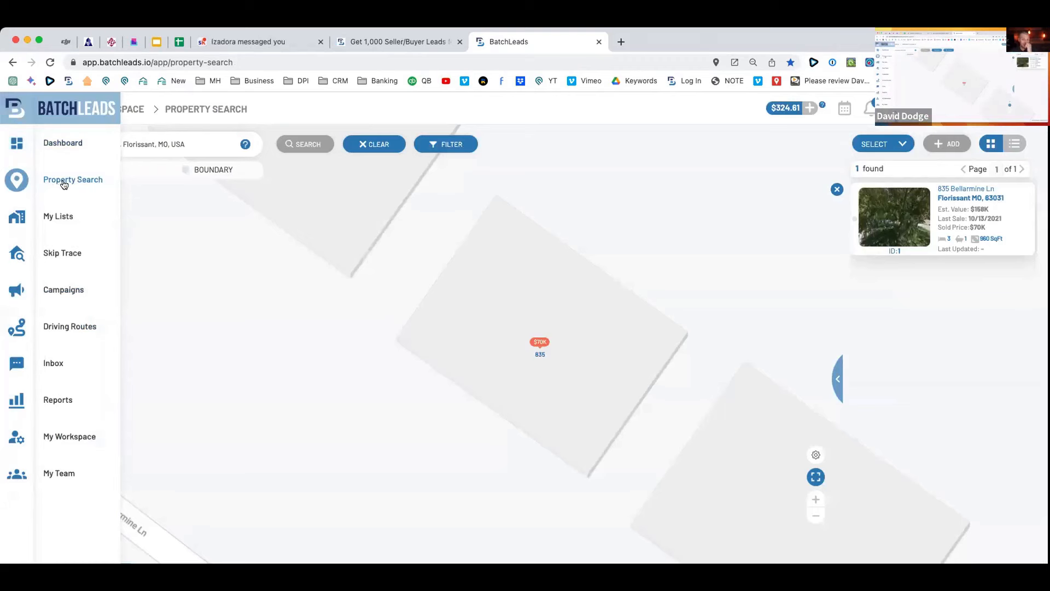
pyautogui.click(52, 217)
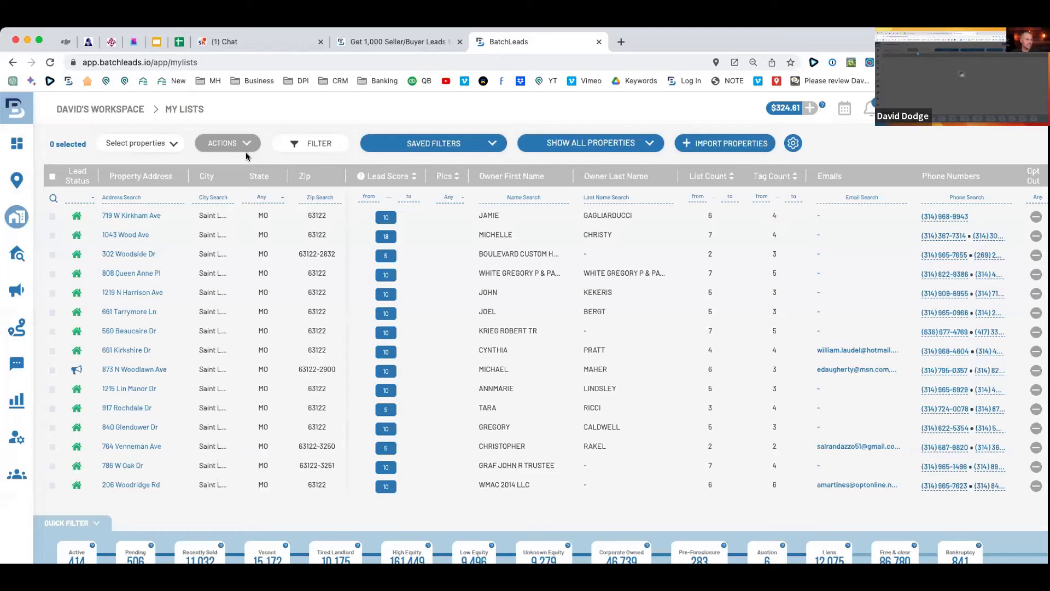
# Filter My Lists to the '63131 Vacant list - 3/30/23' list.
pyautogui.click(300, 144)
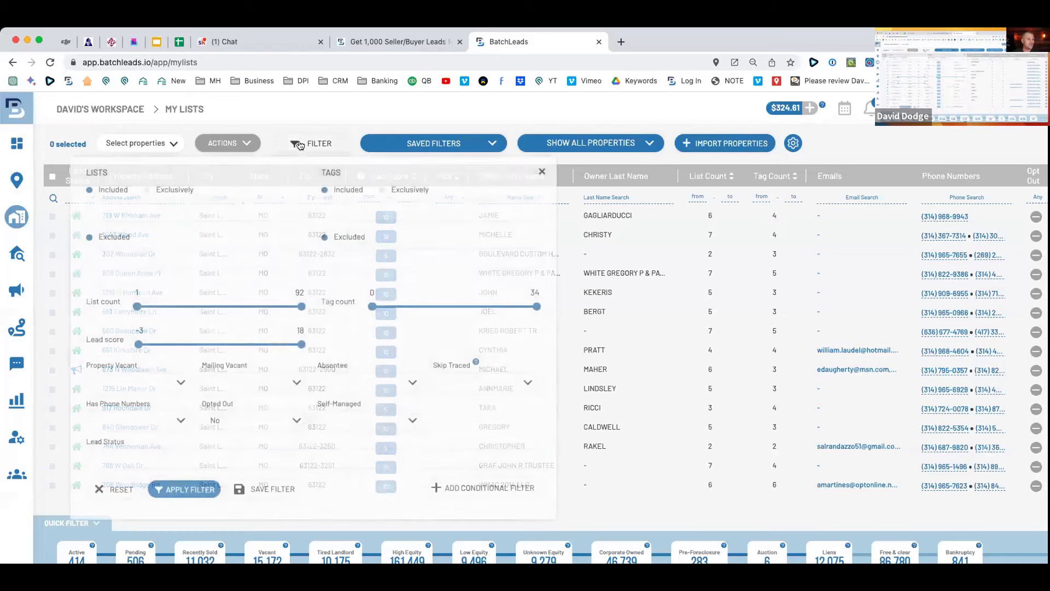
pyautogui.click(200, 211)
pyautogui.write('3 DE')
pyautogui.press('BackSpace')
pyautogui.press('BackSpace')
pyautogui.press('BackSpace')
pyautogui.write('/30')
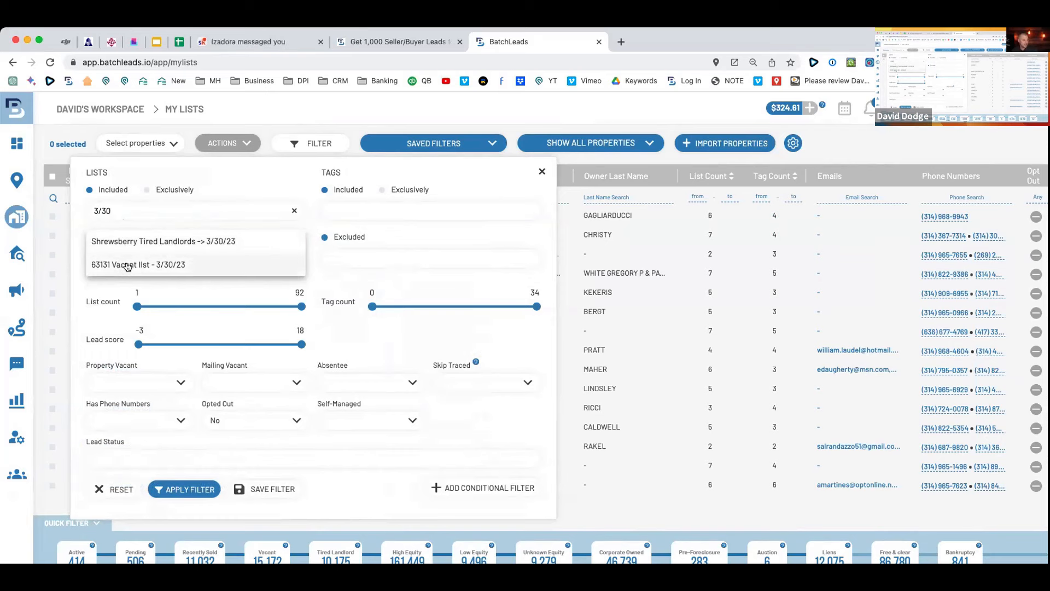
pyautogui.click(126, 266)
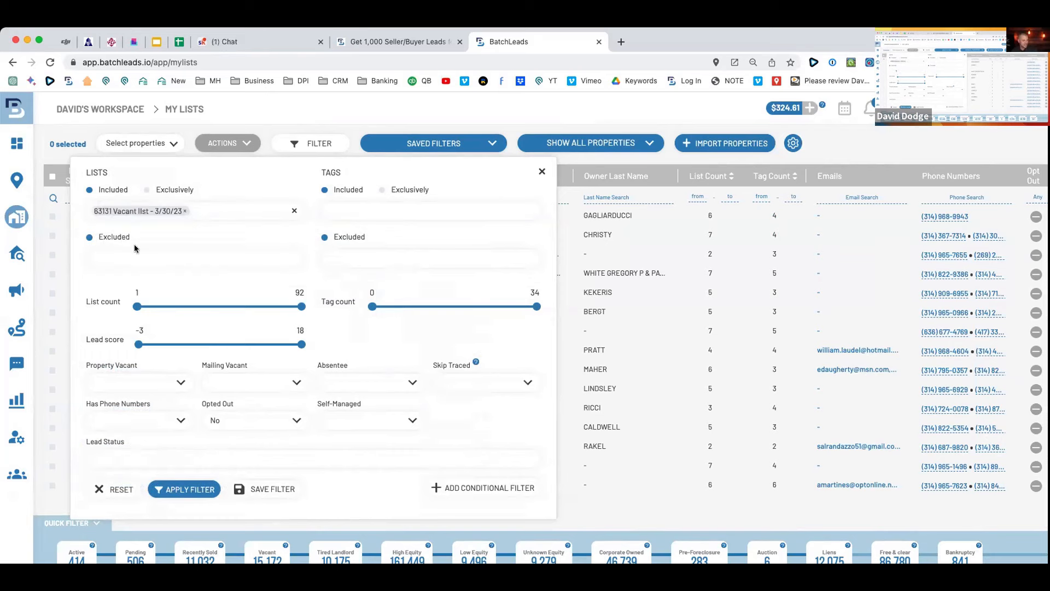
pyautogui.click(194, 489)
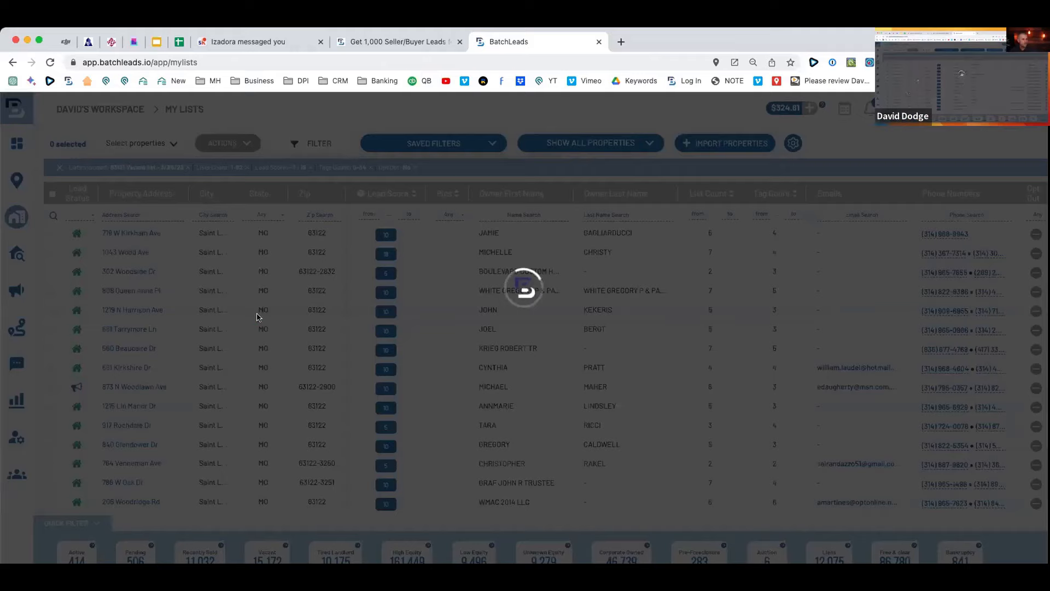
# Confirm the 100 results and select all of the filtered properties.
pyautogui.scroll(-3, 198, 295)
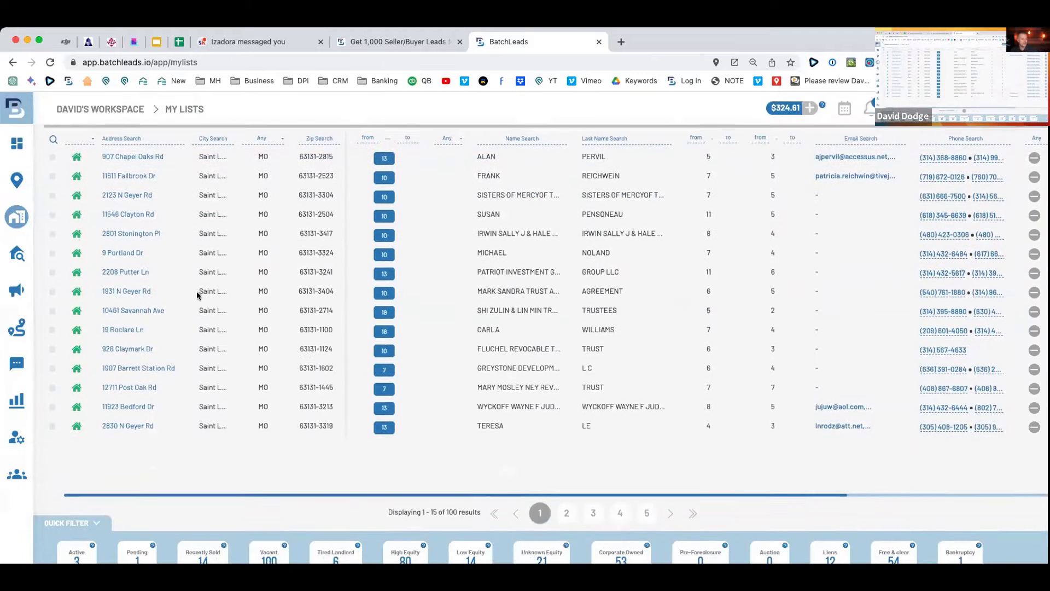
pyautogui.moveTo(457, 513); pyautogui.dragTo(386, 515)
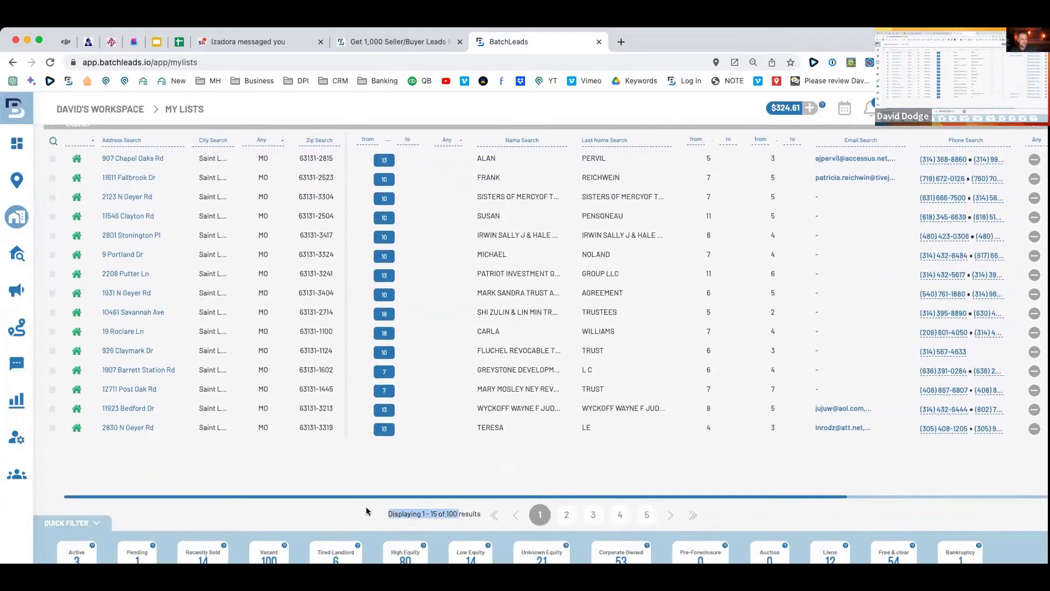
pyautogui.scroll(3, 367, 512)
pyautogui.click(52, 195)
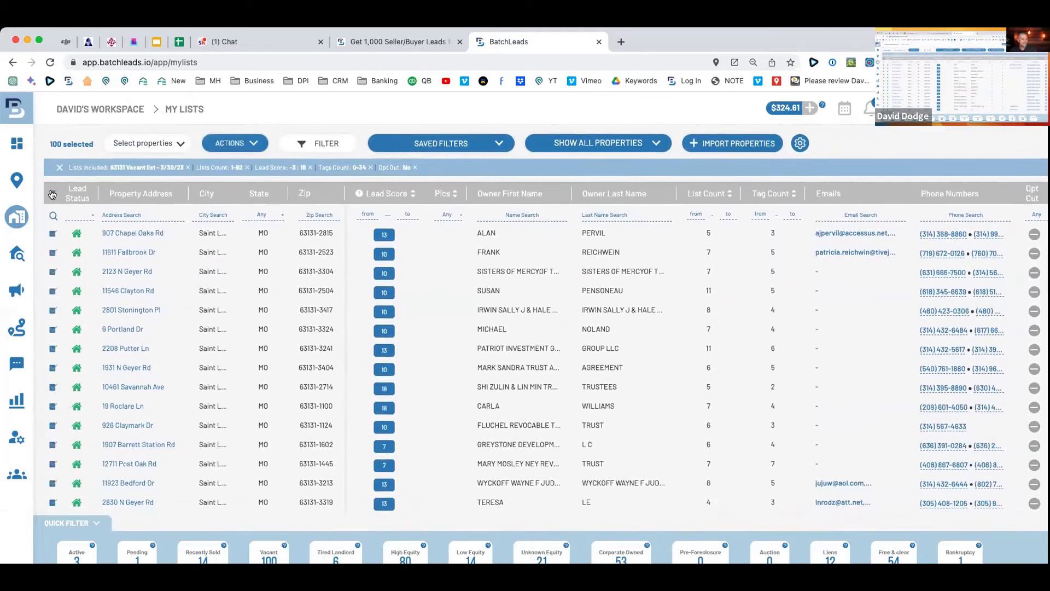
# Start a skip trace, cancel it, and recheck the chosen list filter.
pyautogui.click(261, 143)
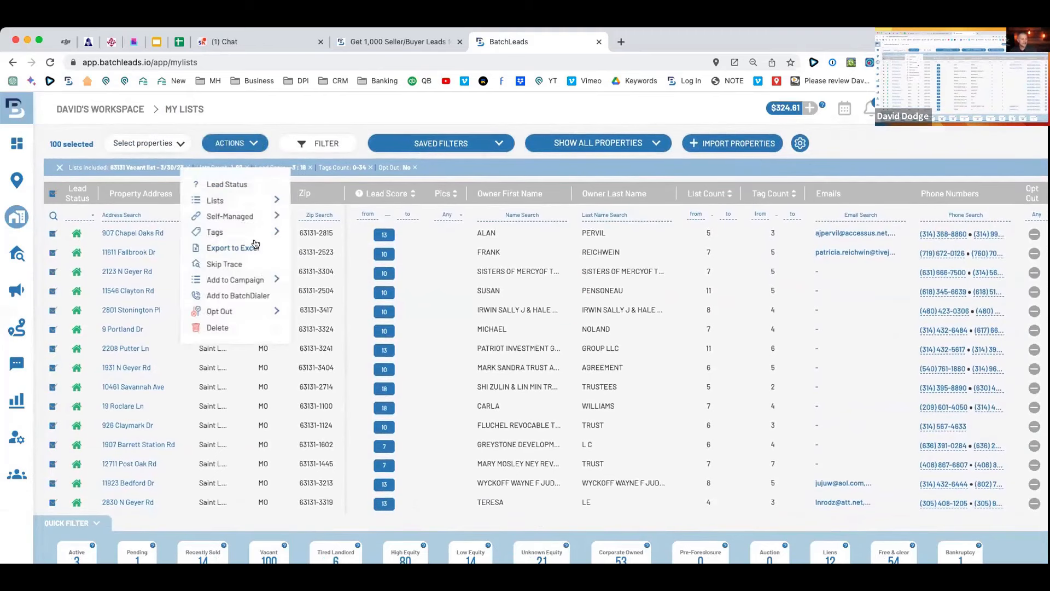
pyautogui.click(227, 265)
pyautogui.click(438, 152)
pyautogui.click(473, 450)
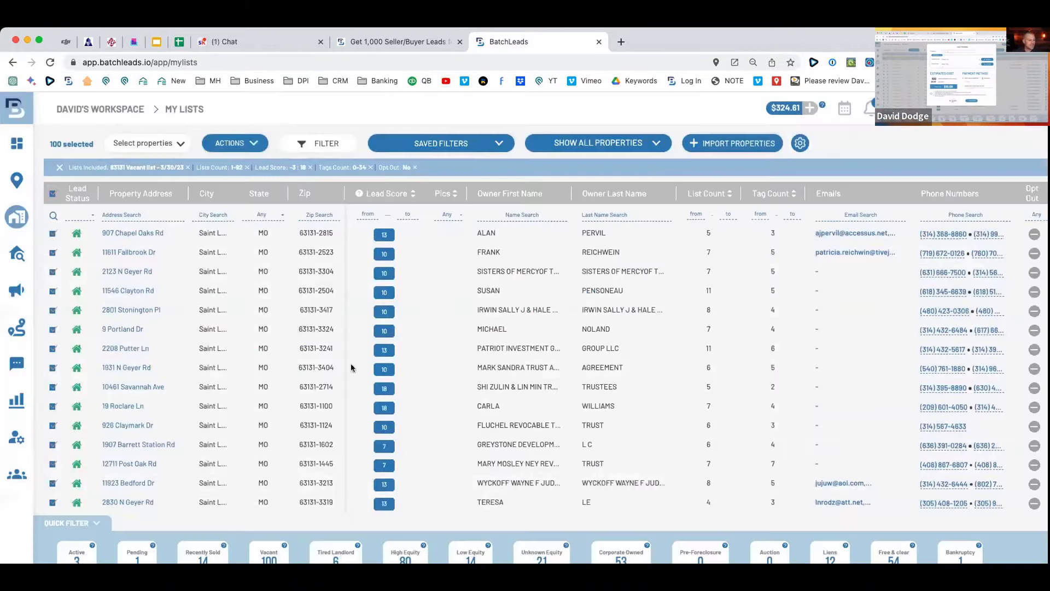
pyautogui.click(315, 144)
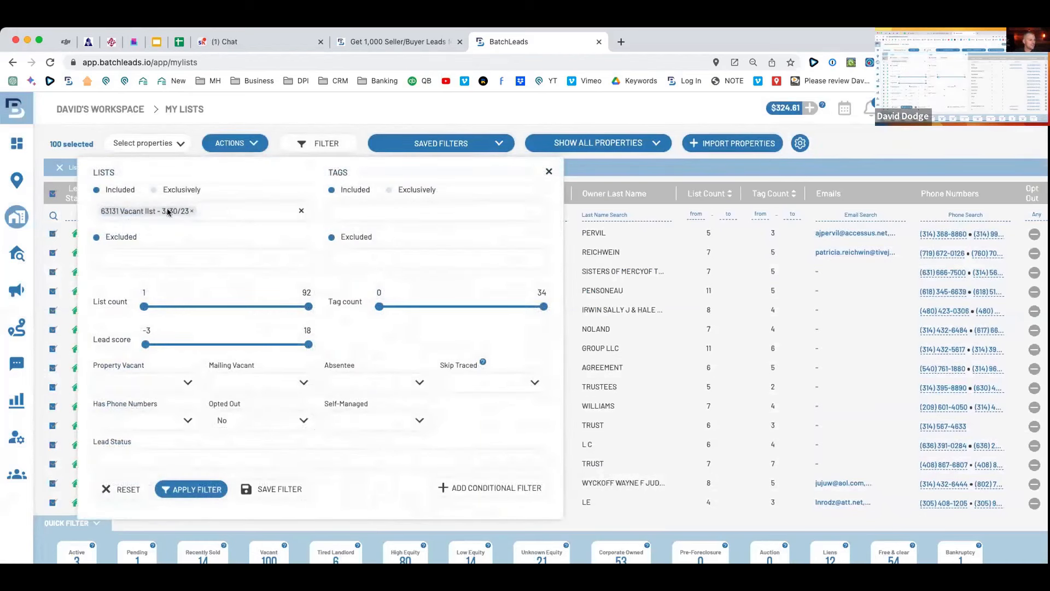
pyautogui.click(214, 114)
# Submit a skip trace named 'Vacants 63131 - 3/30/23' for the 100 properties at $10.00.
pyautogui.click(234, 143)
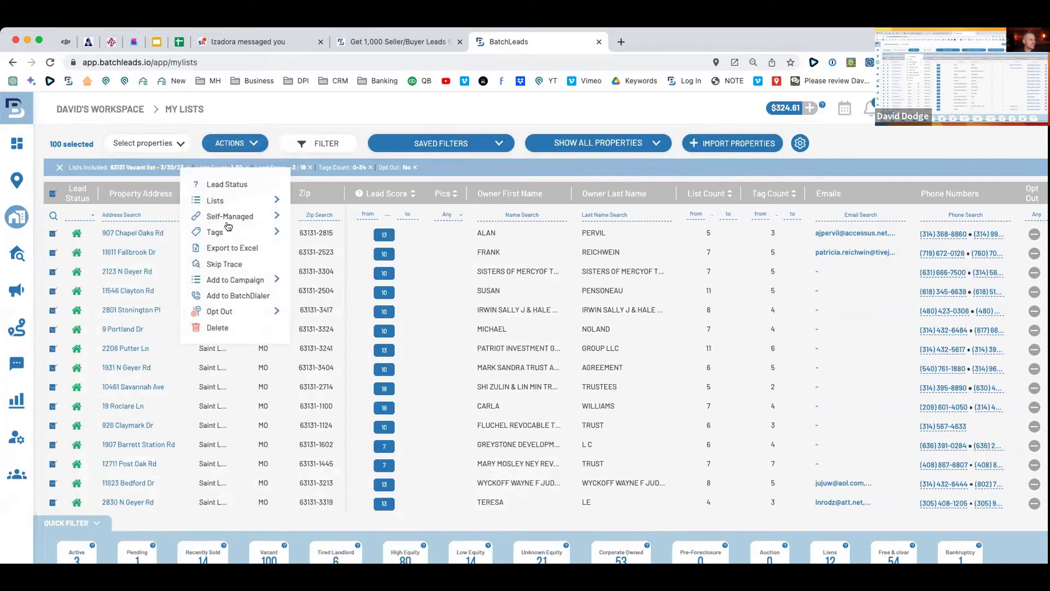
pyautogui.click(227, 264)
pyautogui.click(425, 150)
pyautogui.write('Vacant ')
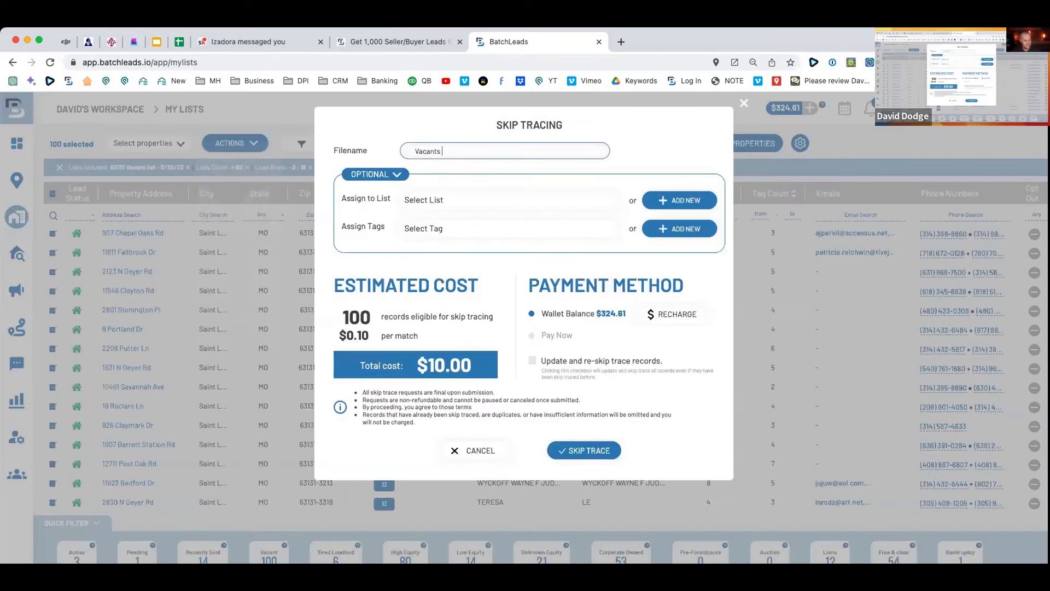
pyautogui.write(' 63131 - 3/30/23')
pyautogui.click(451, 200)
pyautogui.click(583, 451)
pyautogui.moveTo(33, 261)
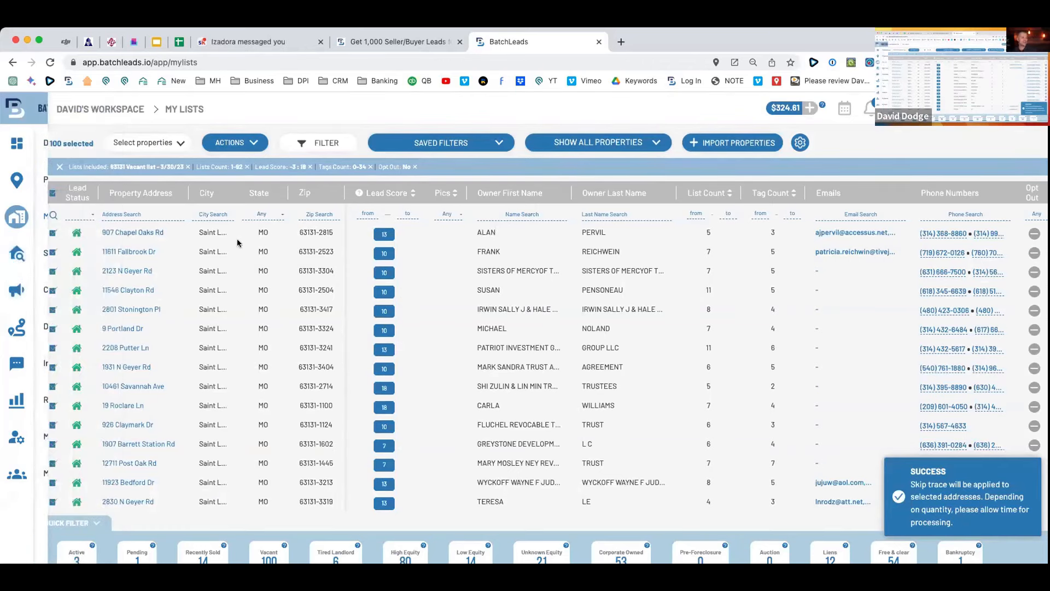
# Check the 'Vacants 63131 - 3/30/23' job's 100 records and processing status in Skip Tracing history.
pyautogui.click(58, 257)
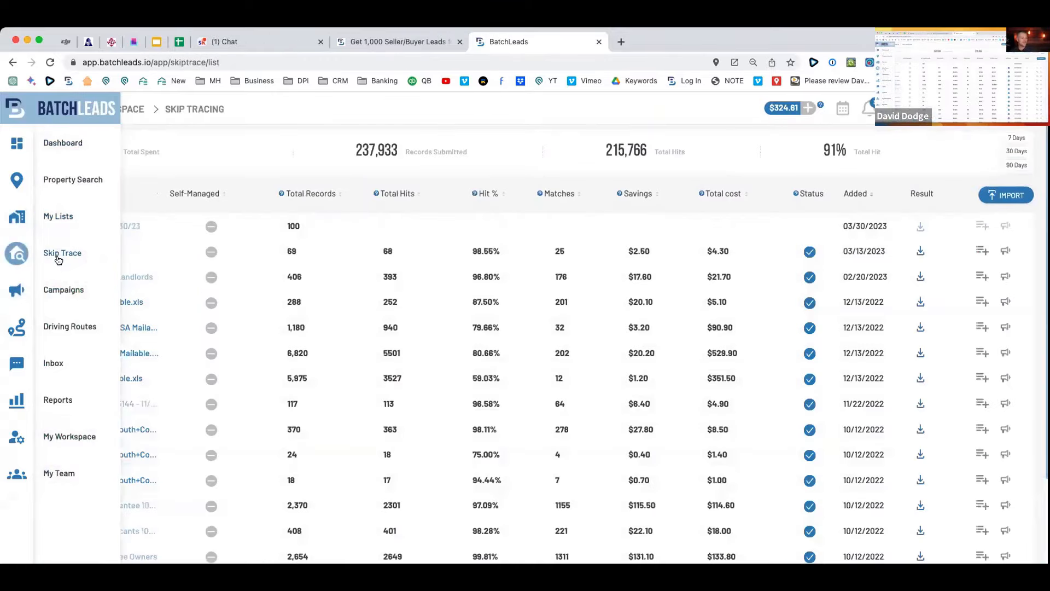
pyautogui.moveTo(150, 227); pyautogui.dragTo(51, 226)
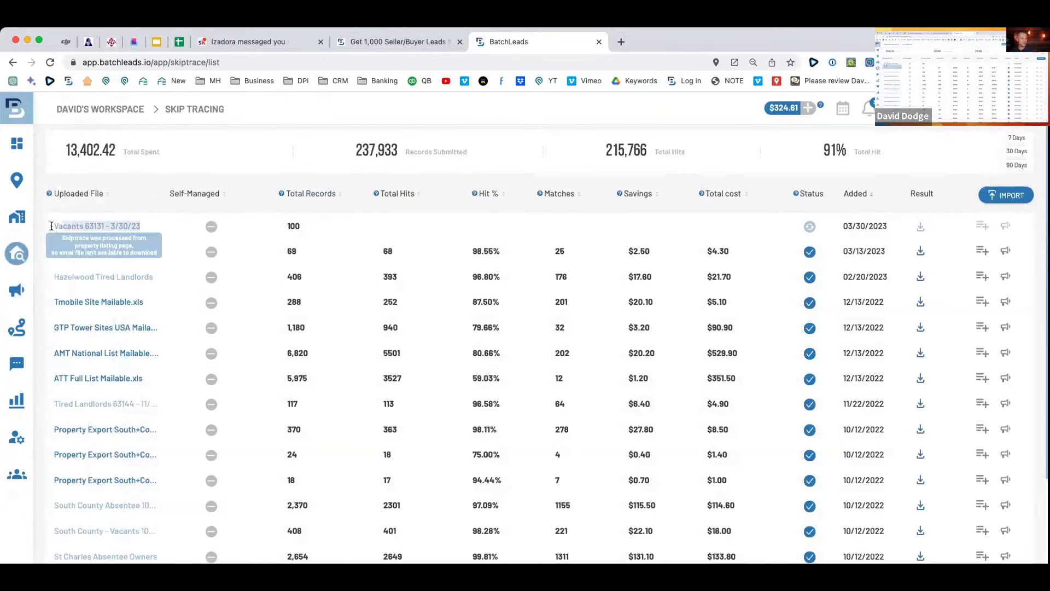
pyautogui.click(155, 228)
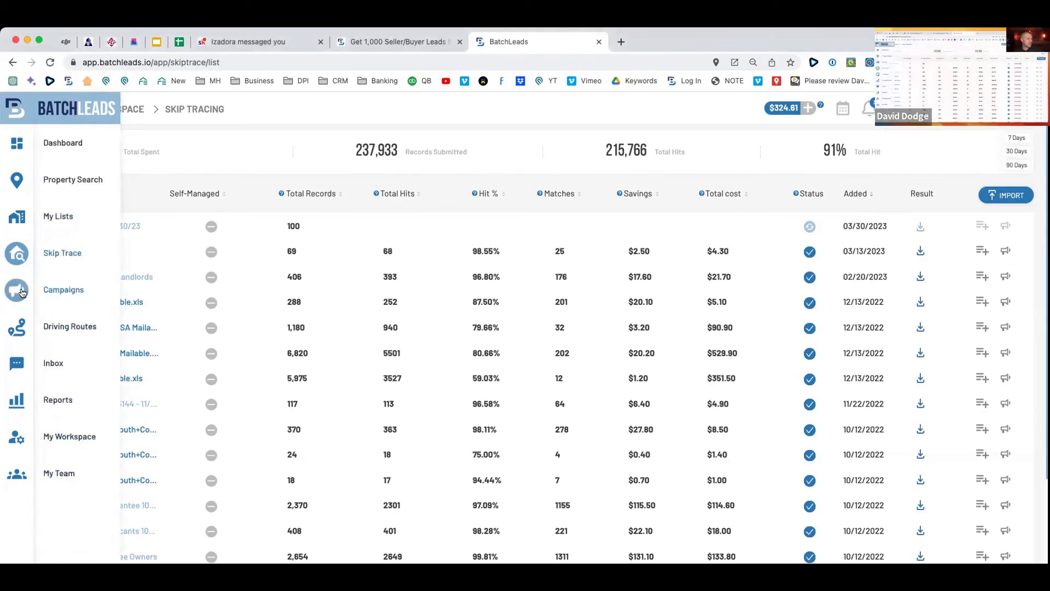
pyautogui.click(52, 292)
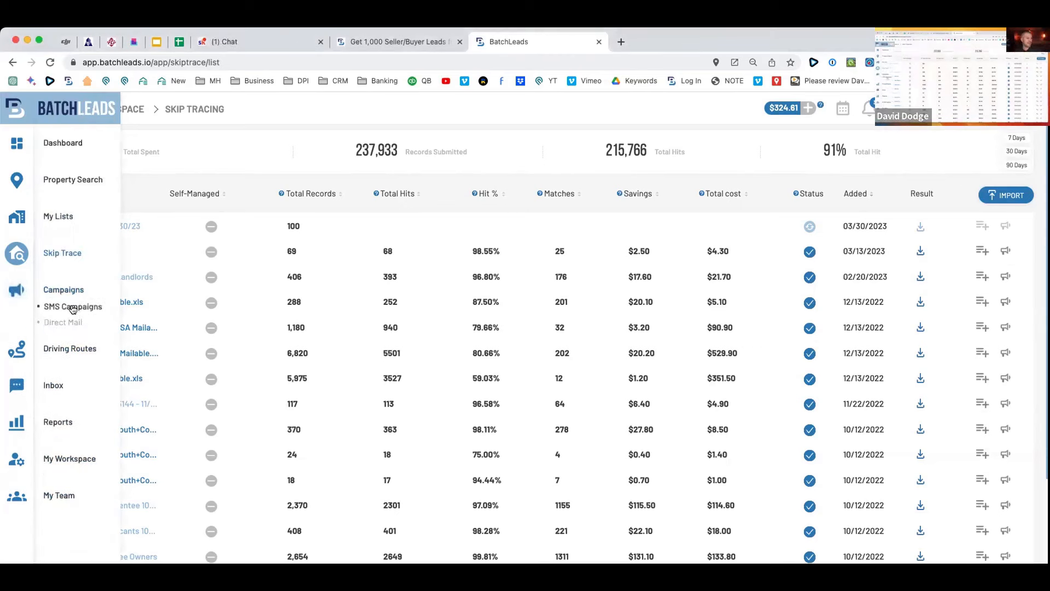
# Open the Saint Charles Absentee Owners campaign from the SMS Campaigns list.
pyautogui.click(73, 308)
pyautogui.scroll(-2, 444, 341)
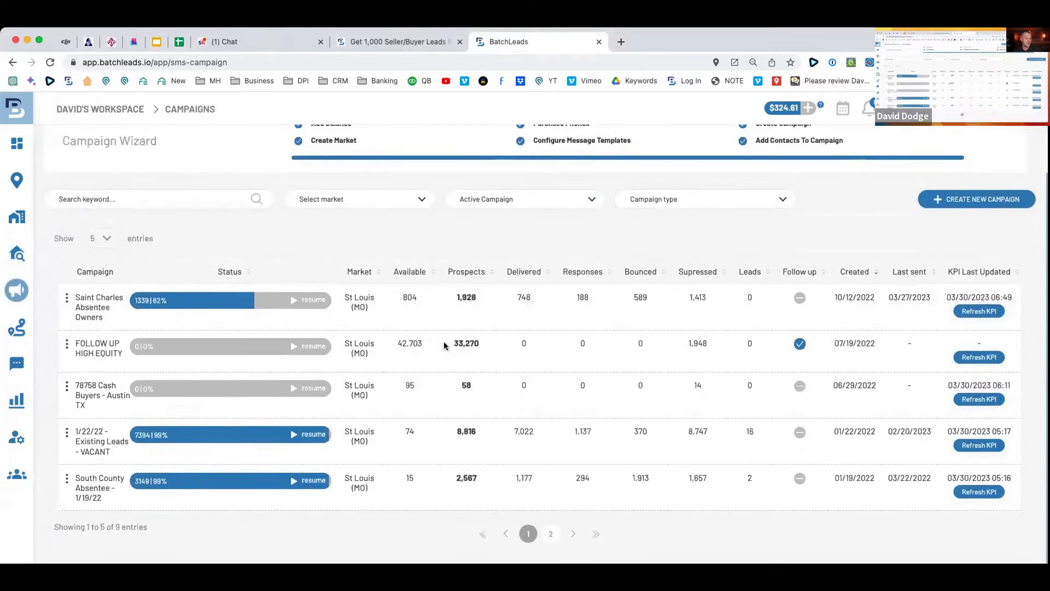
pyautogui.scroll(2, 444, 341)
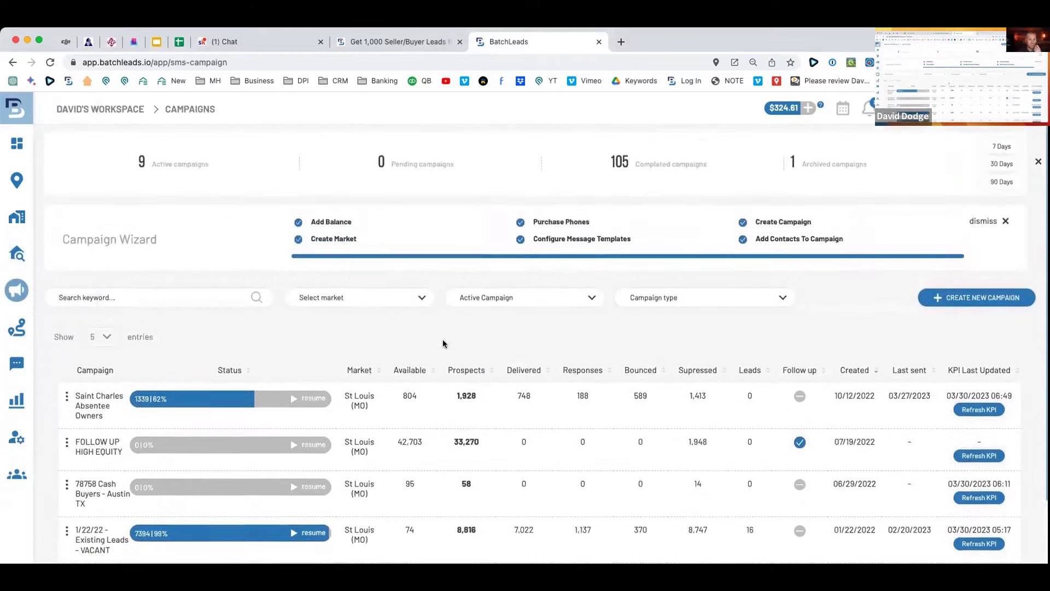
pyautogui.scroll(-2, 425, 335)
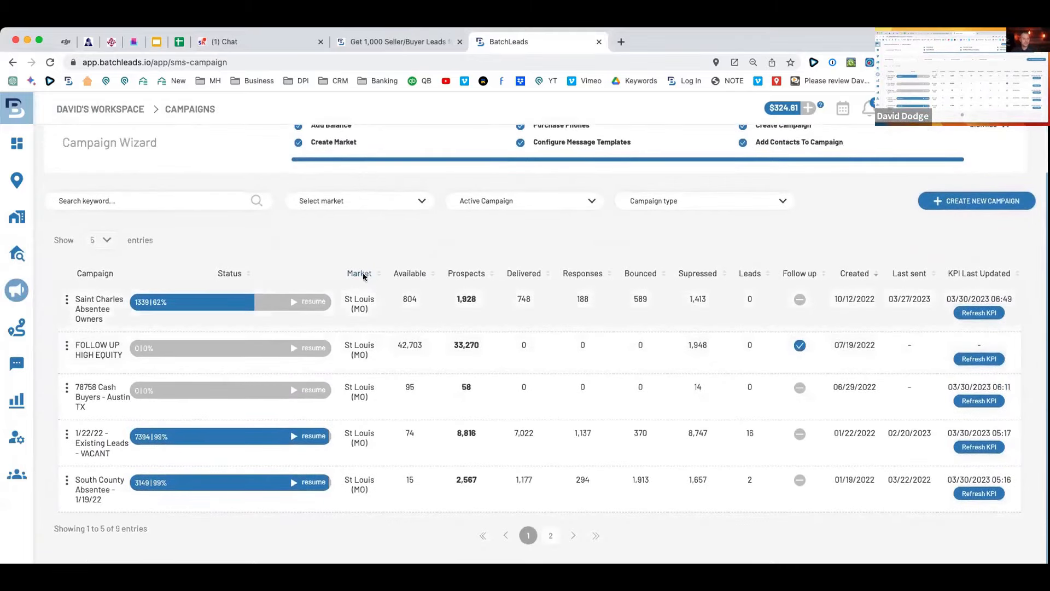
pyautogui.scroll(1, 361, 290)
pyautogui.click(249, 328)
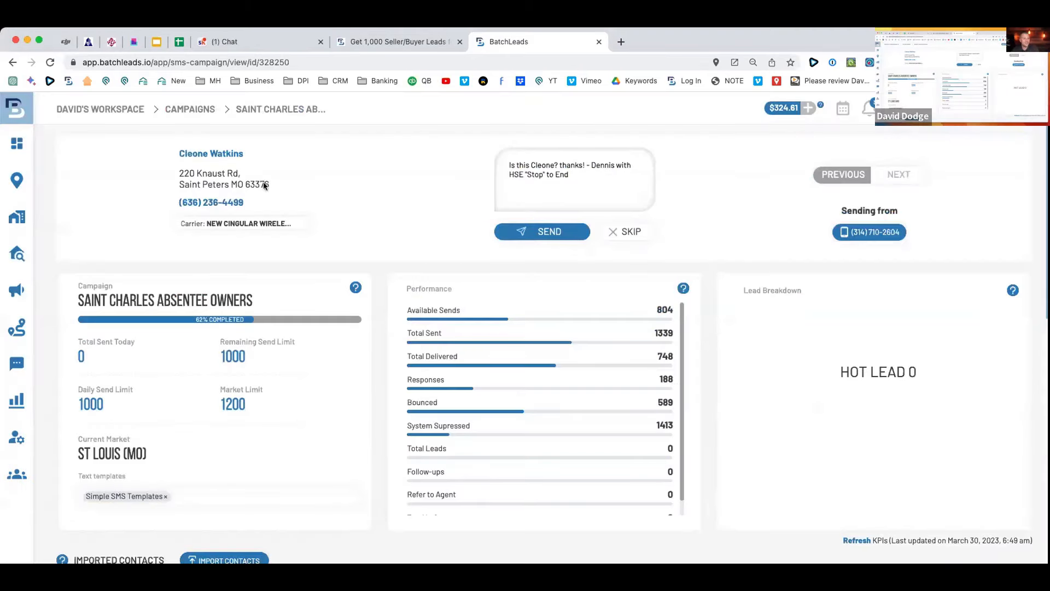
# Review the campaign's contact details, outgoing message text and text template choices.
pyautogui.moveTo(175, 155); pyautogui.dragTo(249, 156)
pyautogui.moveTo(167, 169); pyautogui.dragTo(297, 188)
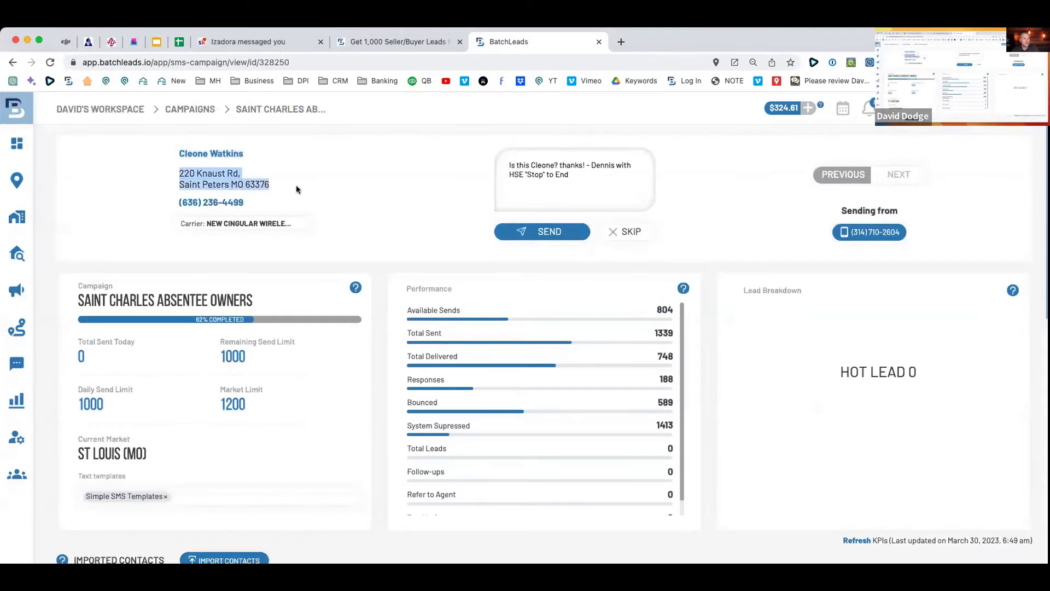
pyautogui.click(499, 193)
pyautogui.hotkey('ctrl', 'a')
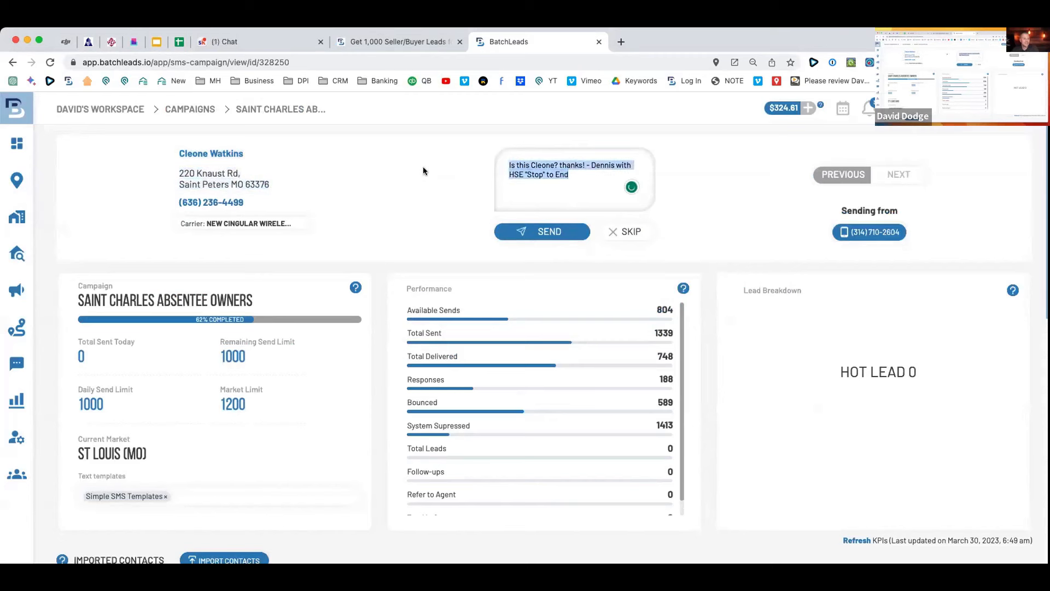
pyautogui.scroll(-1, 286, 445)
pyautogui.click(284, 486)
pyautogui.click(361, 514)
pyautogui.scroll(-1, 440, 357)
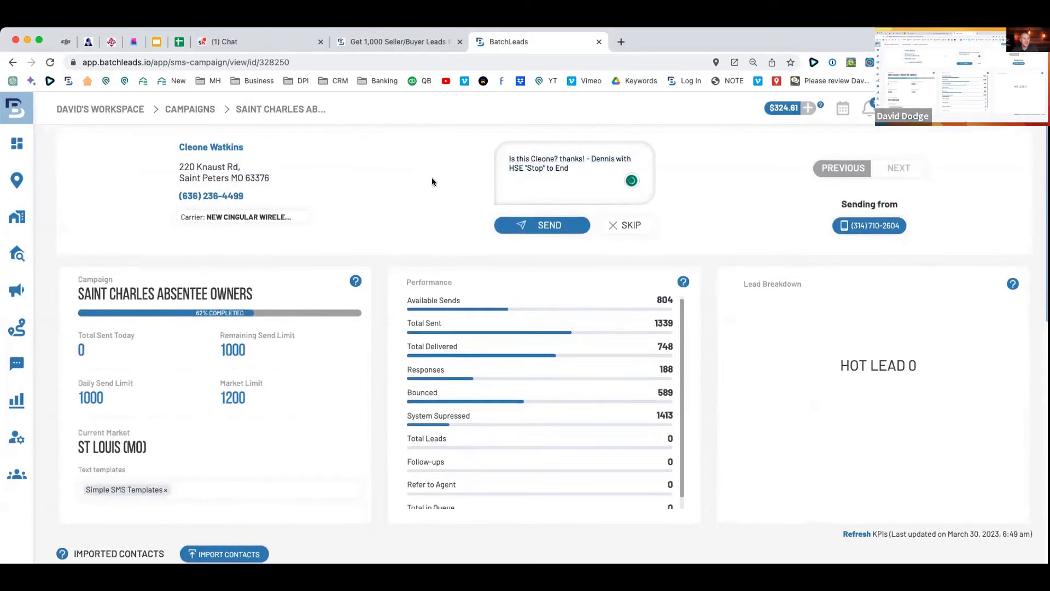
pyautogui.moveTo(49, 324)
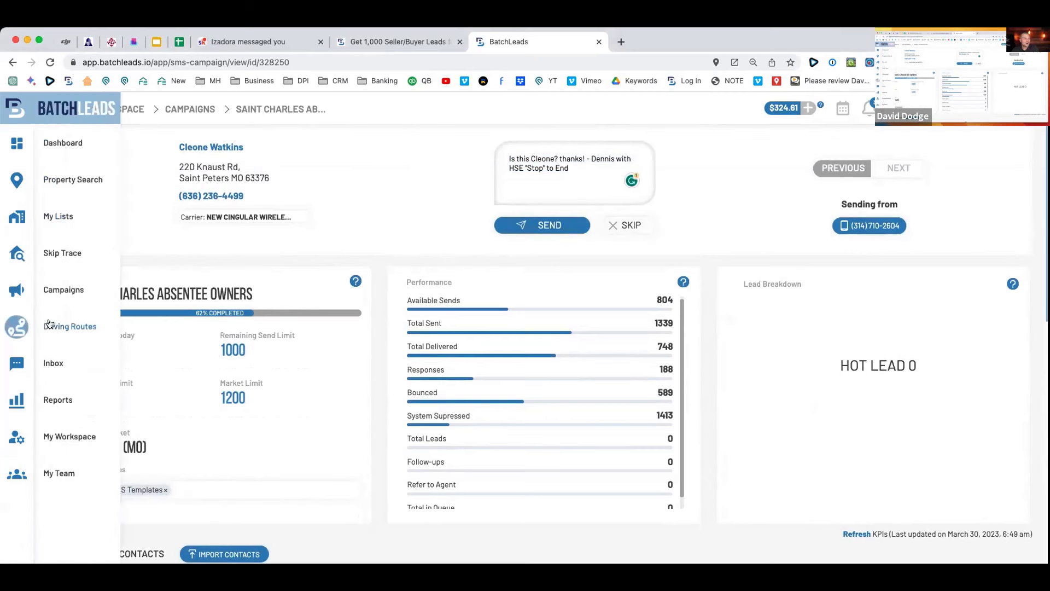
pyautogui.click(60, 289)
pyautogui.click(63, 321)
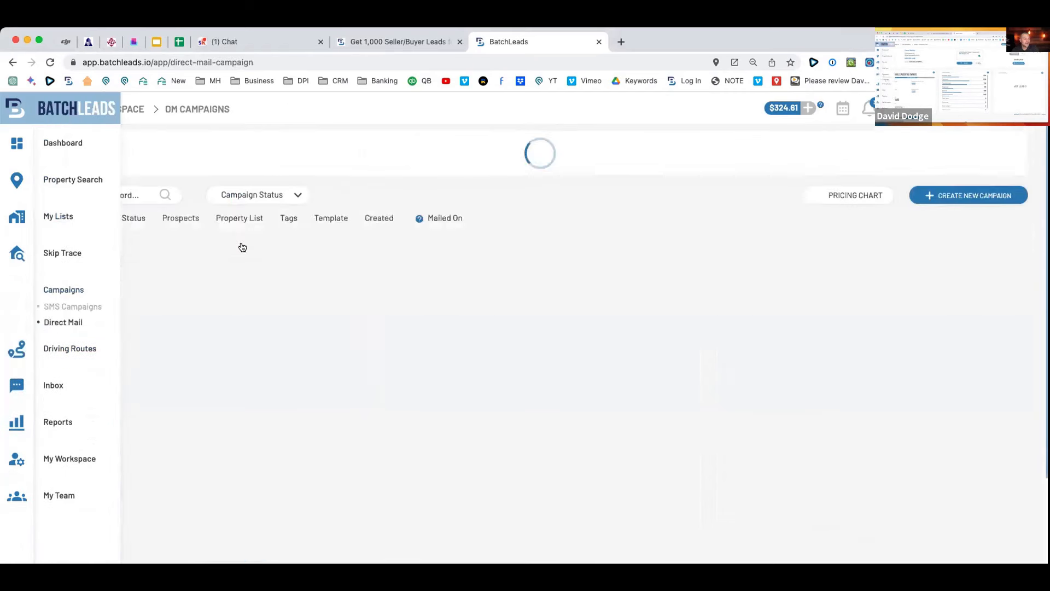
pyautogui.moveTo(141, 296); pyautogui.dragTo(72, 295)
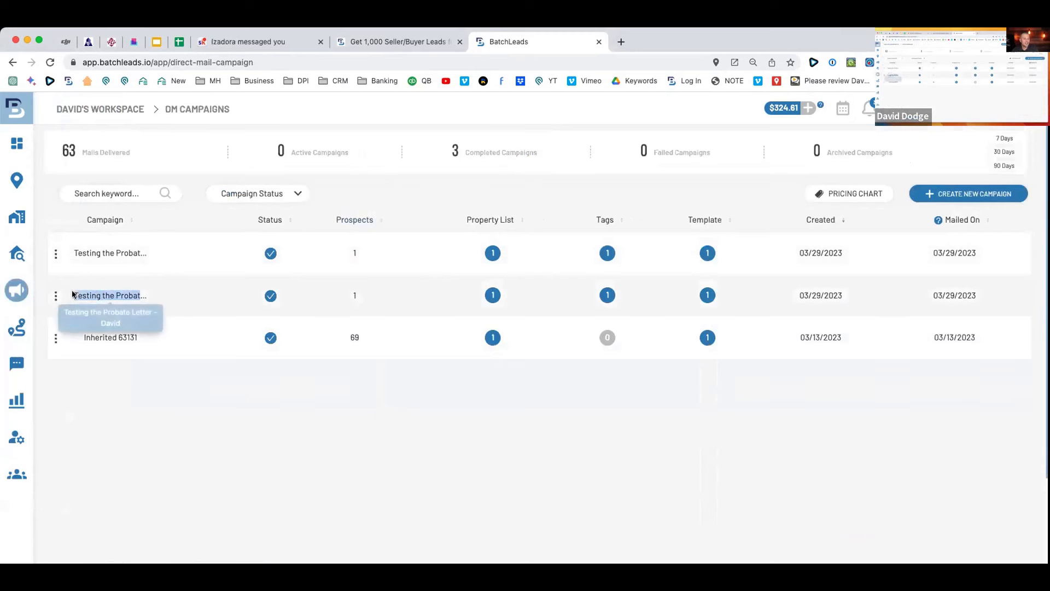
pyautogui.moveTo(166, 249); pyautogui.dragTo(63, 252)
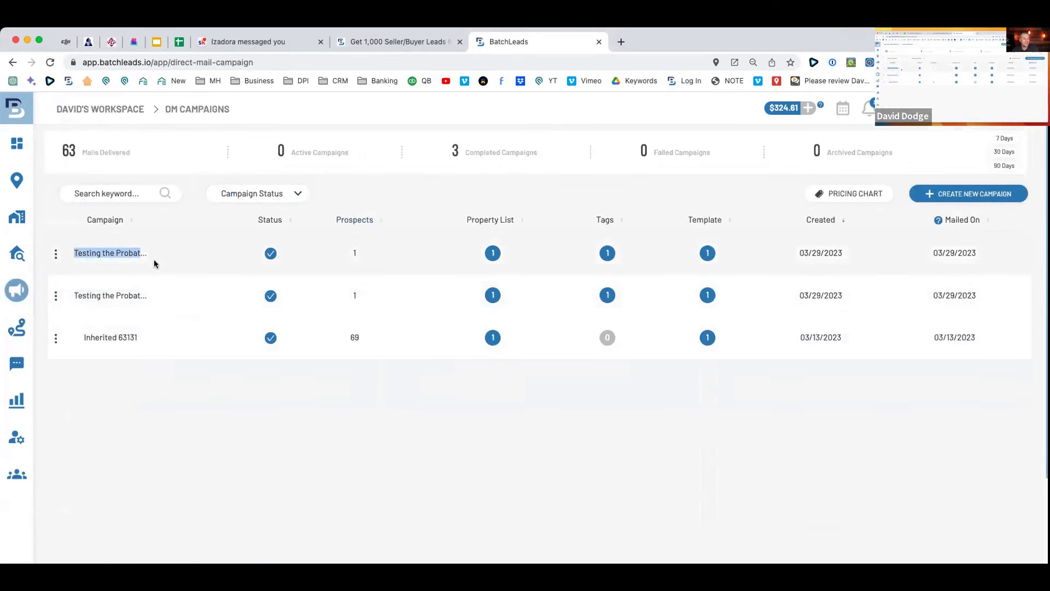
pyautogui.moveTo(164, 298); pyautogui.dragTo(66, 293)
pyautogui.click(166, 348)
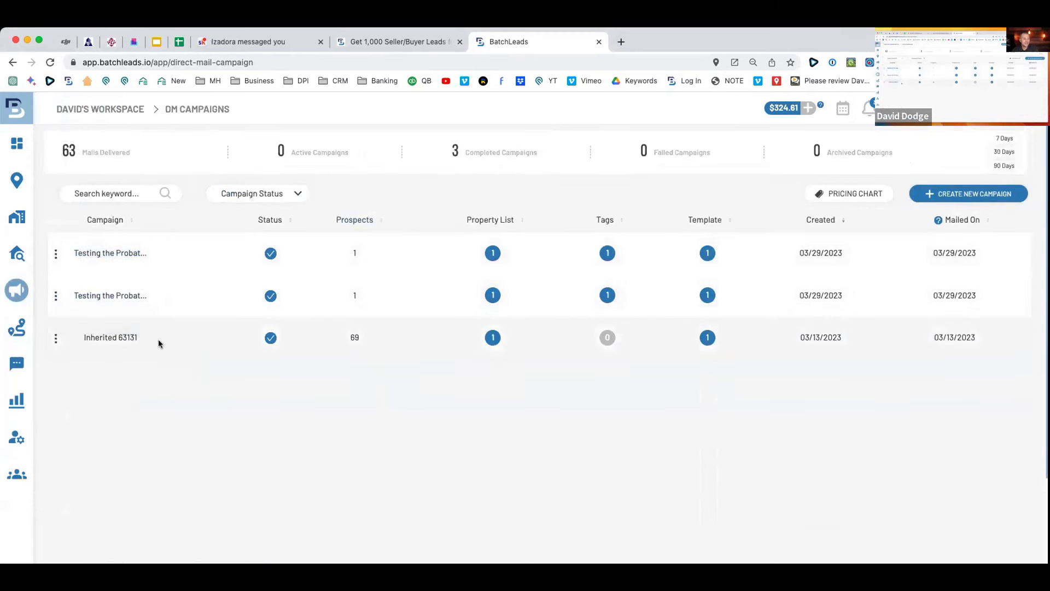
pyautogui.moveTo(858, 335); pyautogui.dragTo(794, 343)
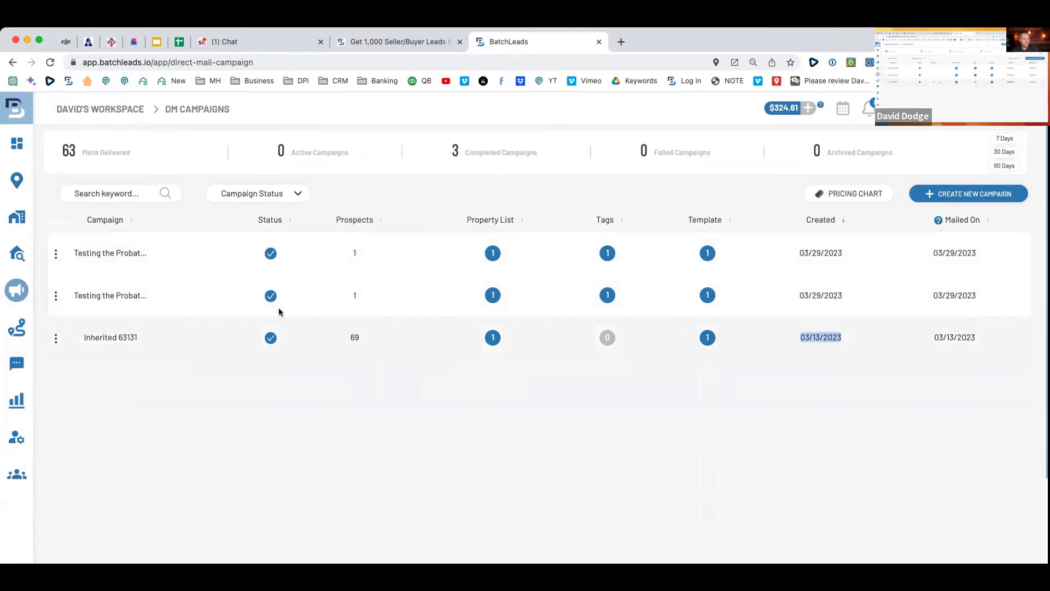
pyautogui.moveTo(151, 293); pyautogui.dragTo(72, 296)
pyautogui.click(222, 386)
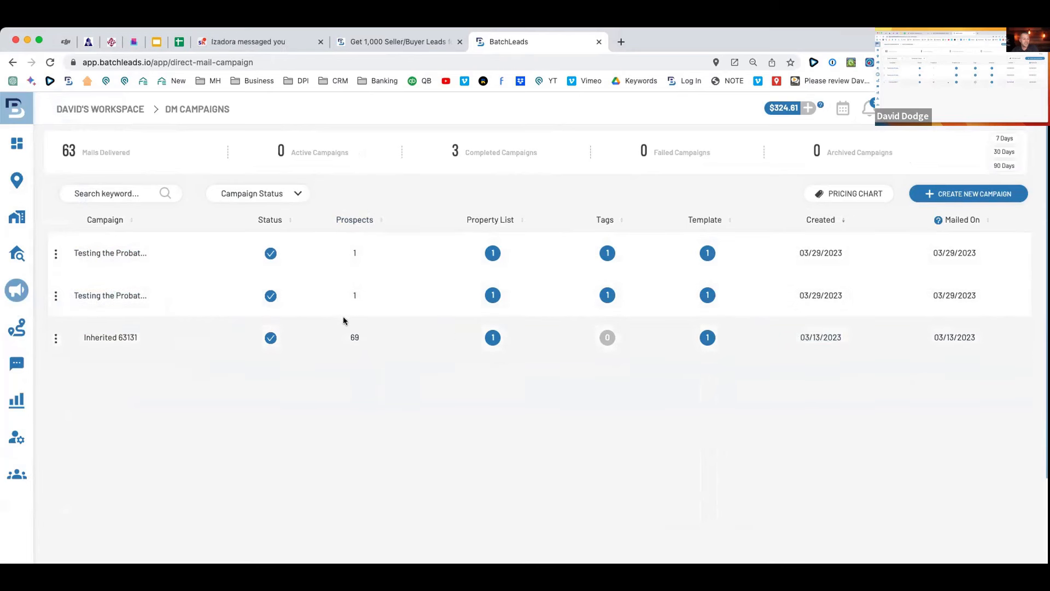
pyautogui.click(179, 42)
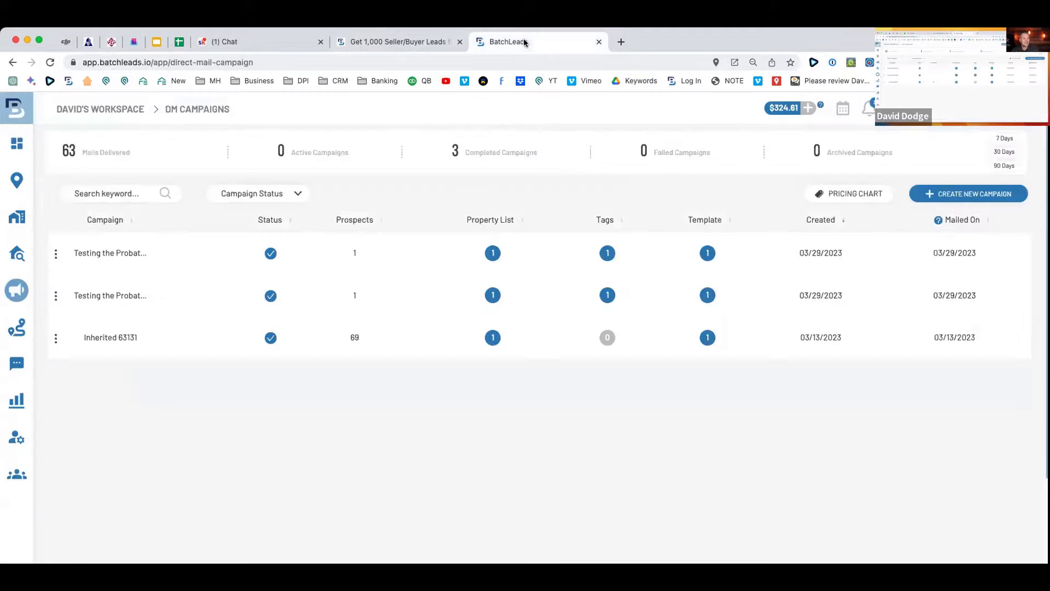
pyautogui.click(524, 39)
pyautogui.scroll(-1, 436, 219)
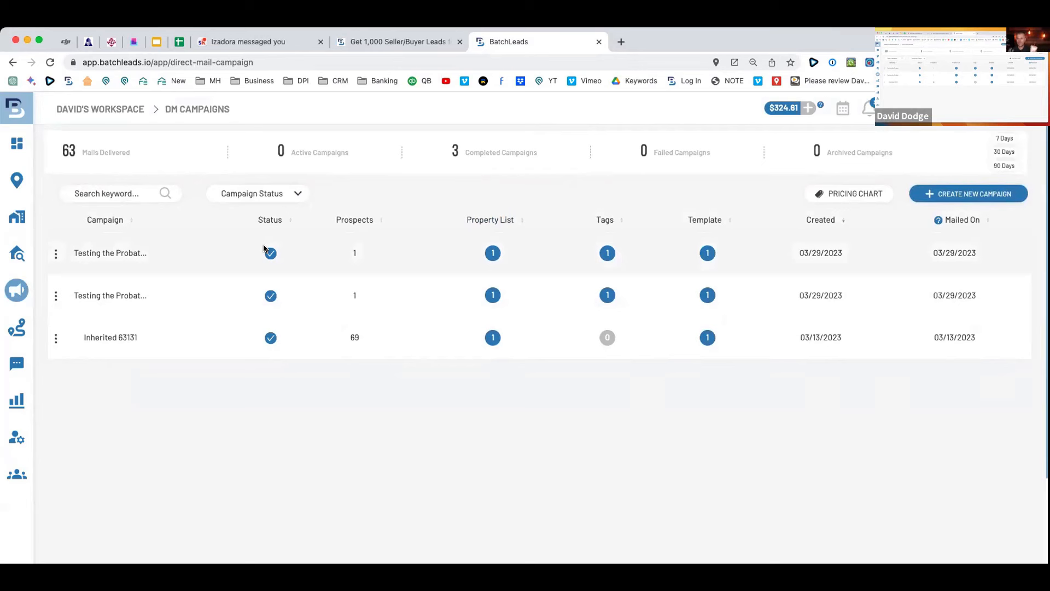
pyautogui.moveTo(59, 262)
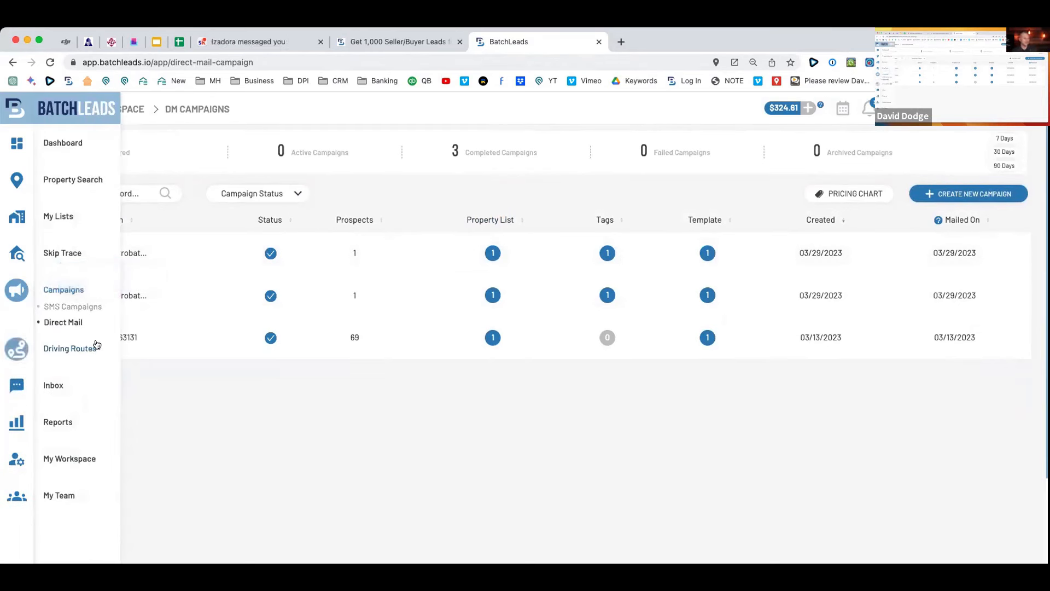
pyautogui.click(53, 385)
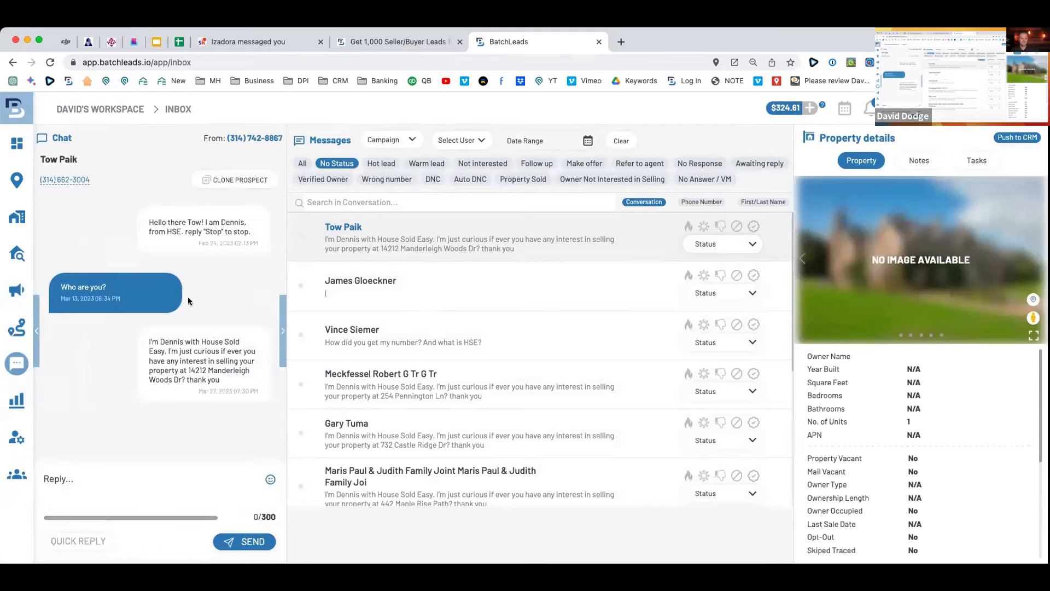
# Filter the inbox to hot leads and open one lead's conversation.
pyautogui.scroll(1, 427, 320)
pyautogui.scroll(-5, 427, 320)
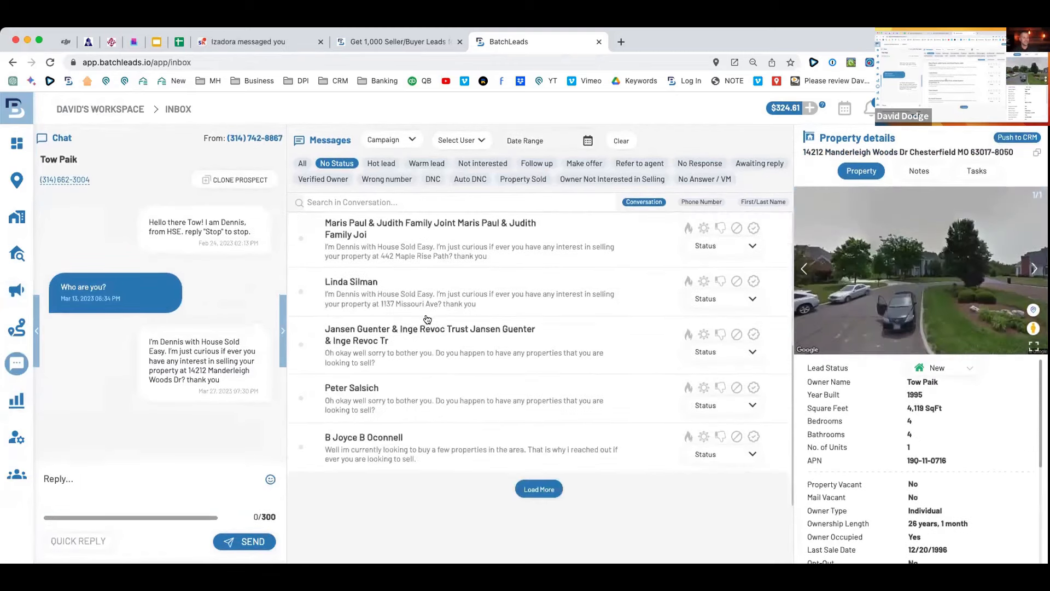
pyautogui.scroll(5, 426, 319)
pyautogui.click(382, 163)
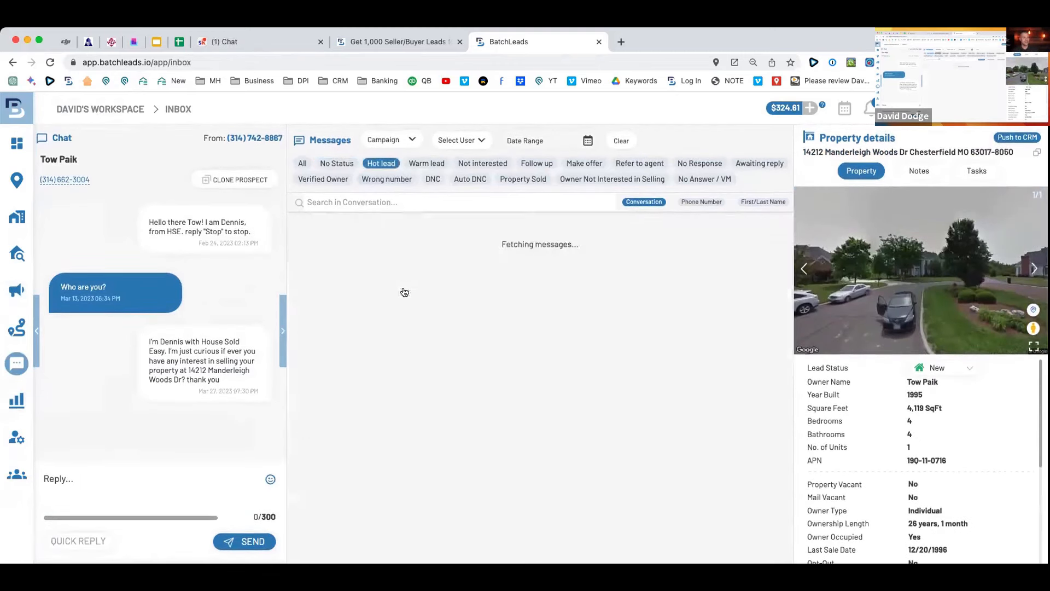
pyautogui.scroll(-2, 419, 282)
pyautogui.scroll(-2, 419, 282)
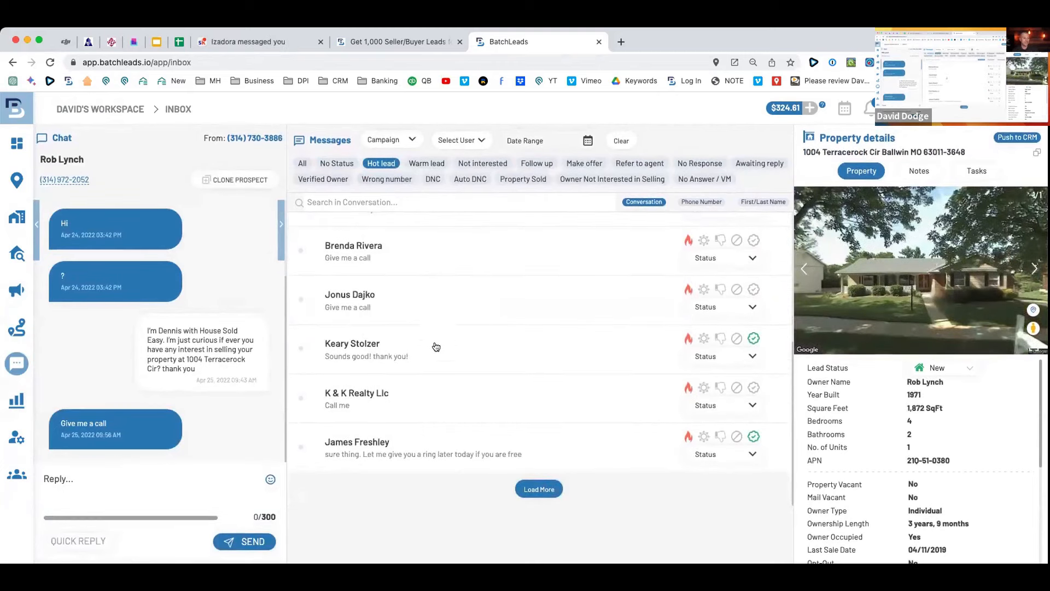
pyautogui.click(434, 345)
# Review the conversation and start a call to the lead's phone number.
pyautogui.scroll(10, 165, 282)
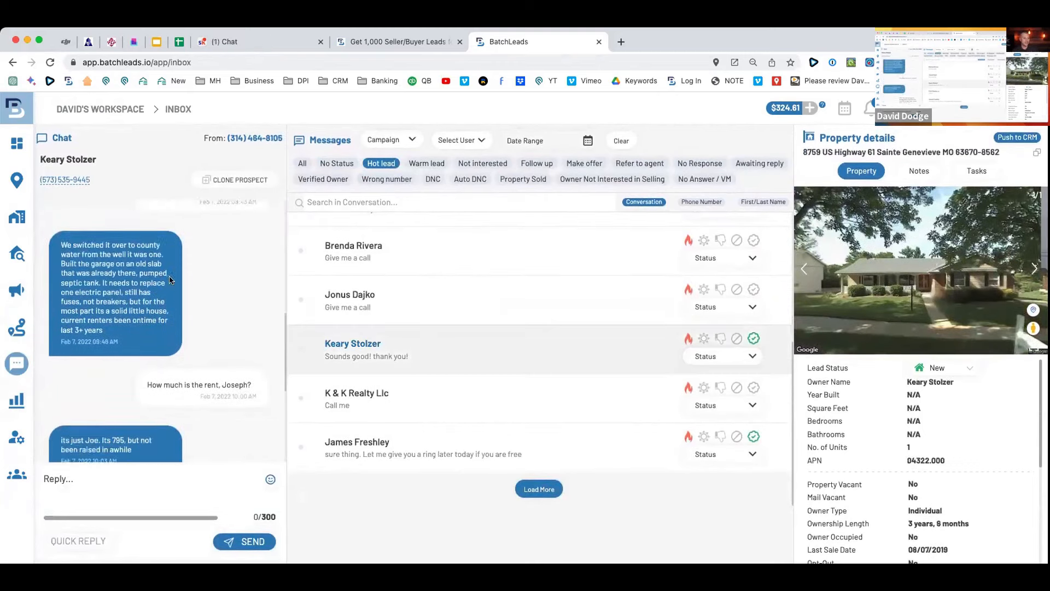
pyautogui.scroll(2, 169, 280)
pyautogui.scroll(-10, 169, 276)
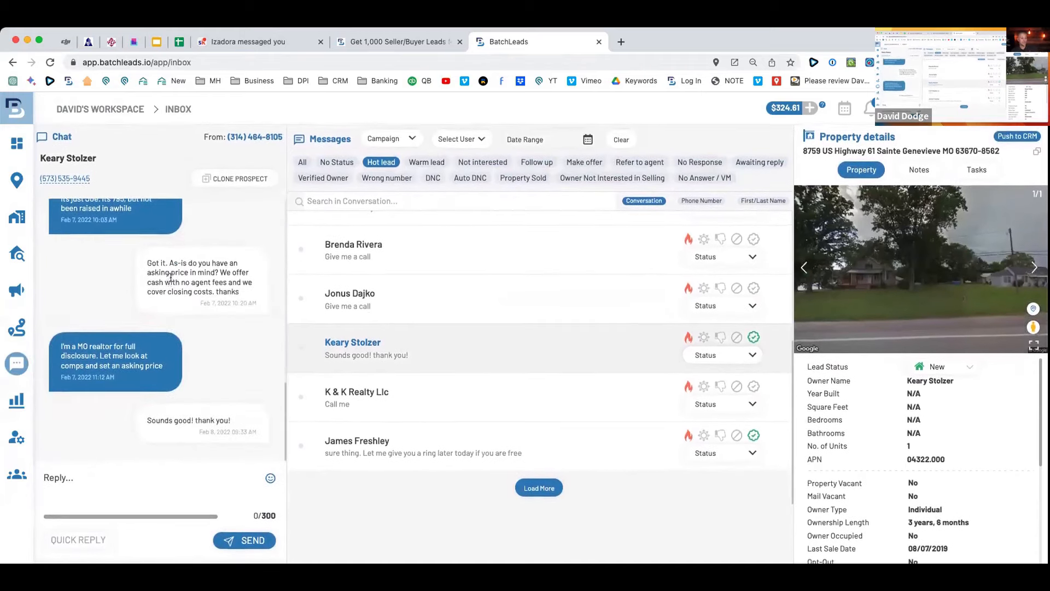
pyautogui.scroll(10, 170, 277)
pyautogui.scroll(-10, 175, 280)
pyautogui.scroll(10, 175, 279)
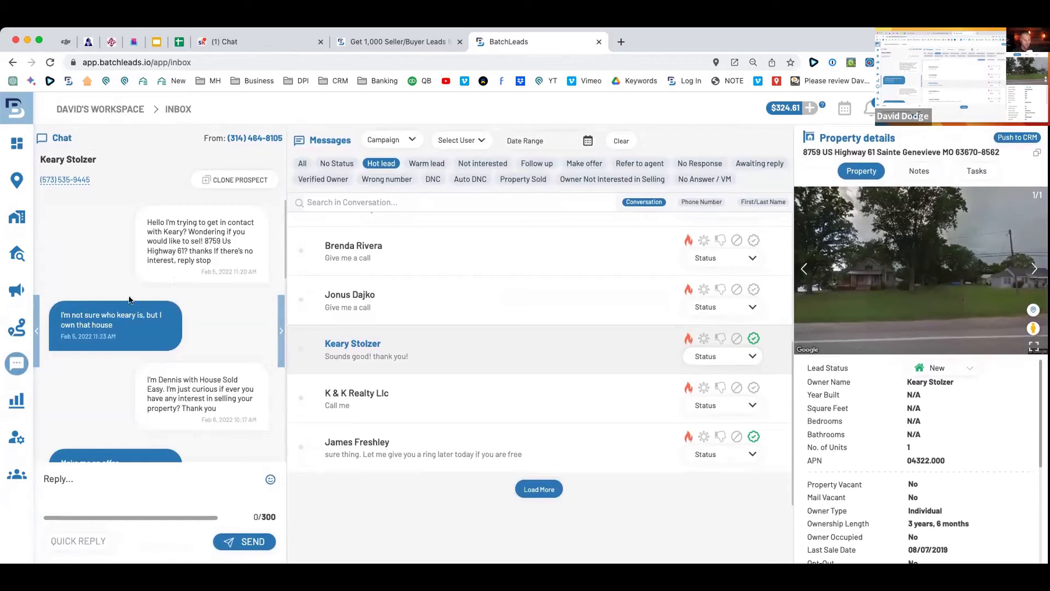
pyautogui.click(63, 180)
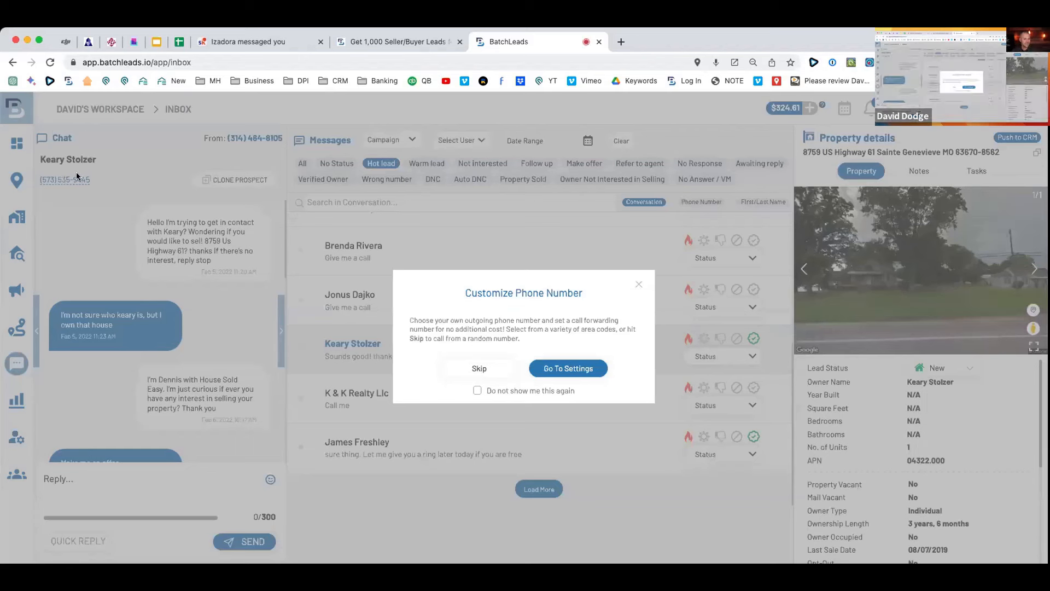
# Skip the outgoing-number prompt, try Call Now, and switch to another hot lead's conversation.
pyautogui.click(638, 285)
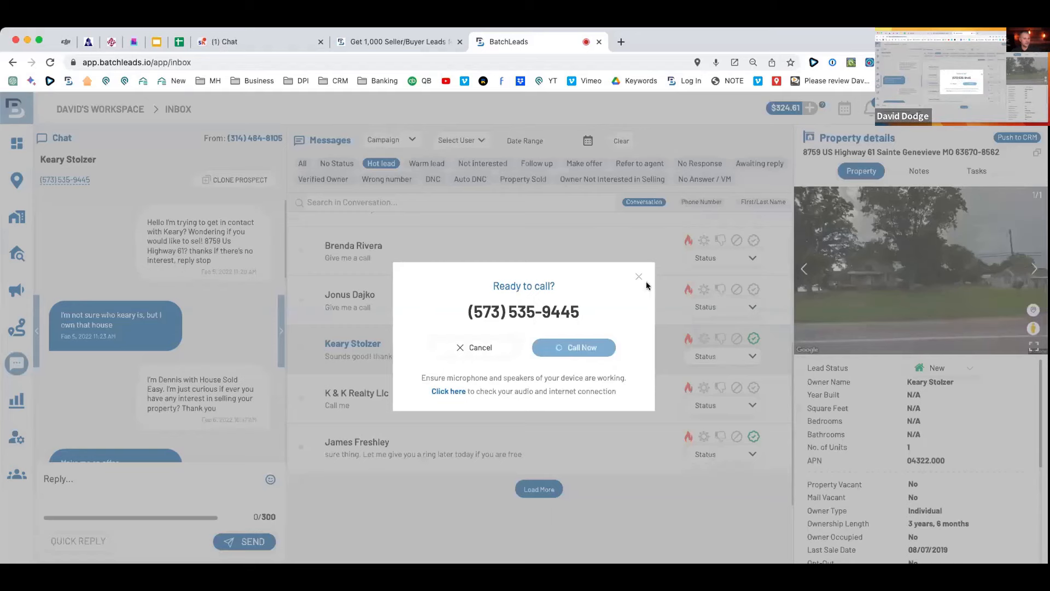
pyautogui.click(411, 292)
pyautogui.click(343, 263)
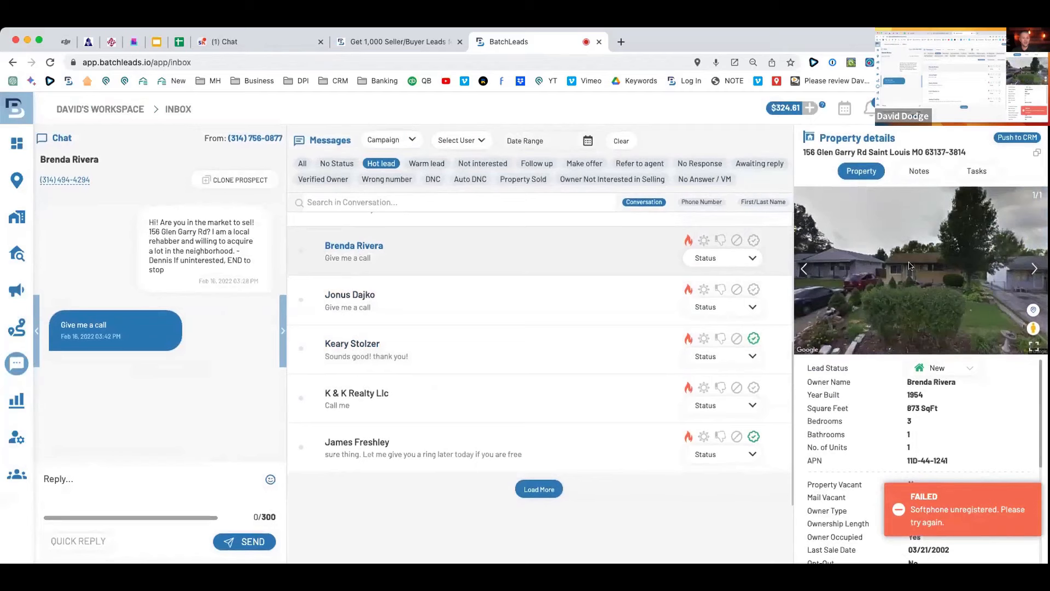
pyautogui.click(495, 349)
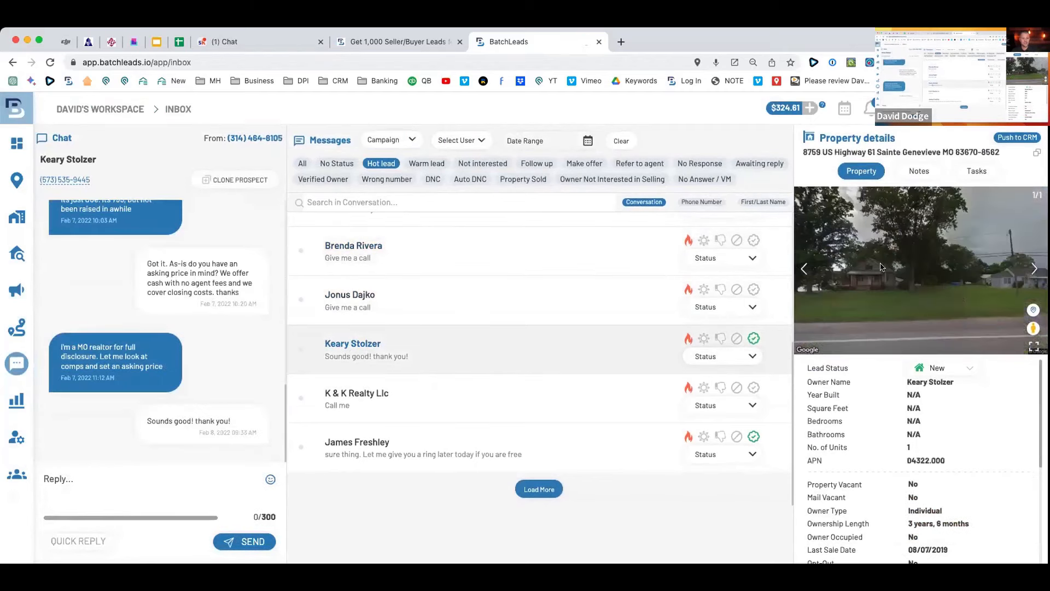
pyautogui.click(411, 253)
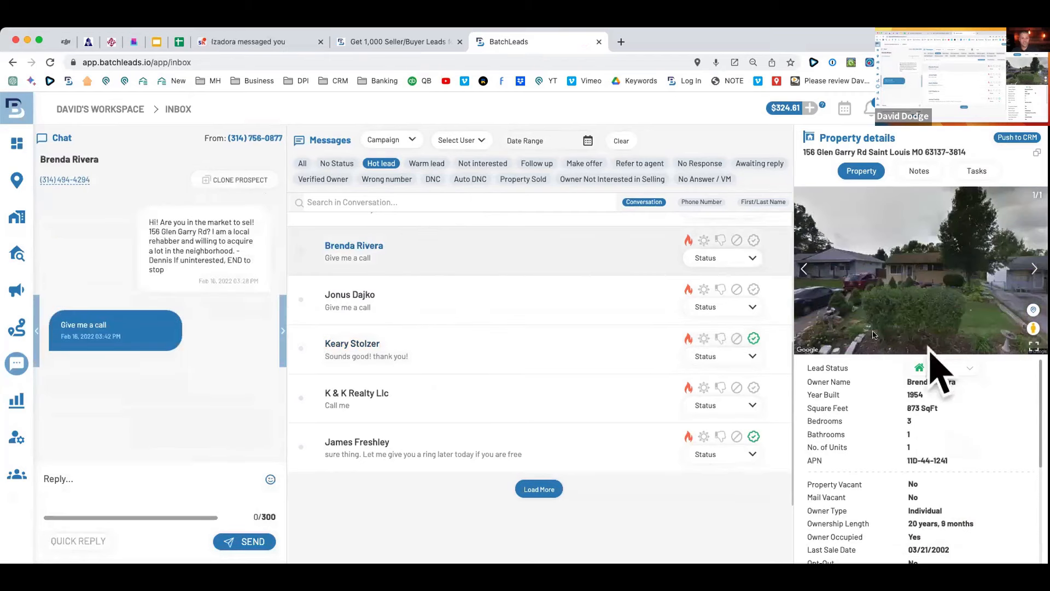
# Check that lead's Notes and Tasks, then open its full property details.
pyautogui.click(918, 171)
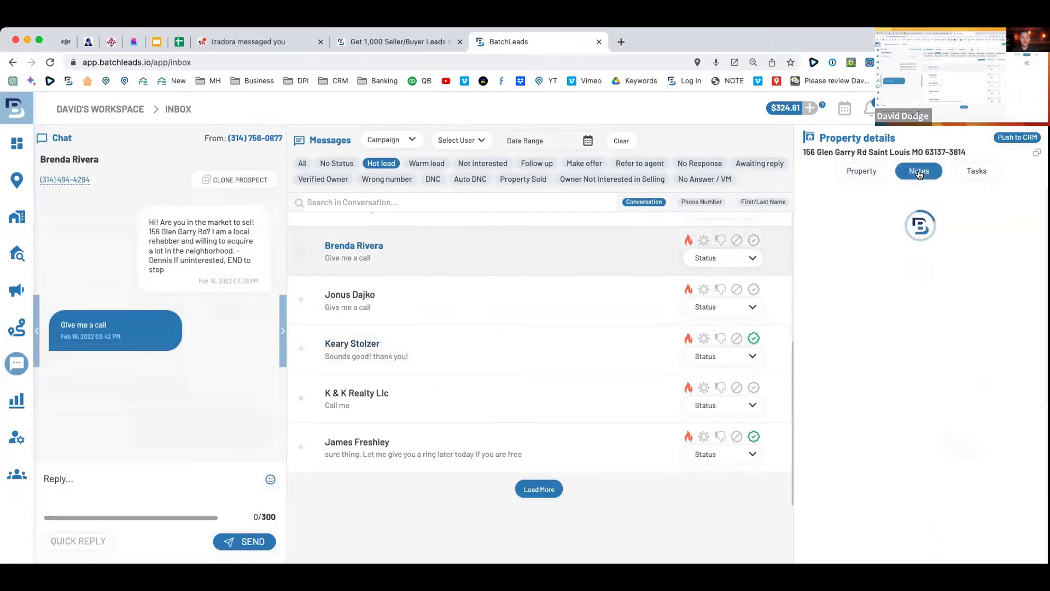
pyautogui.click(984, 173)
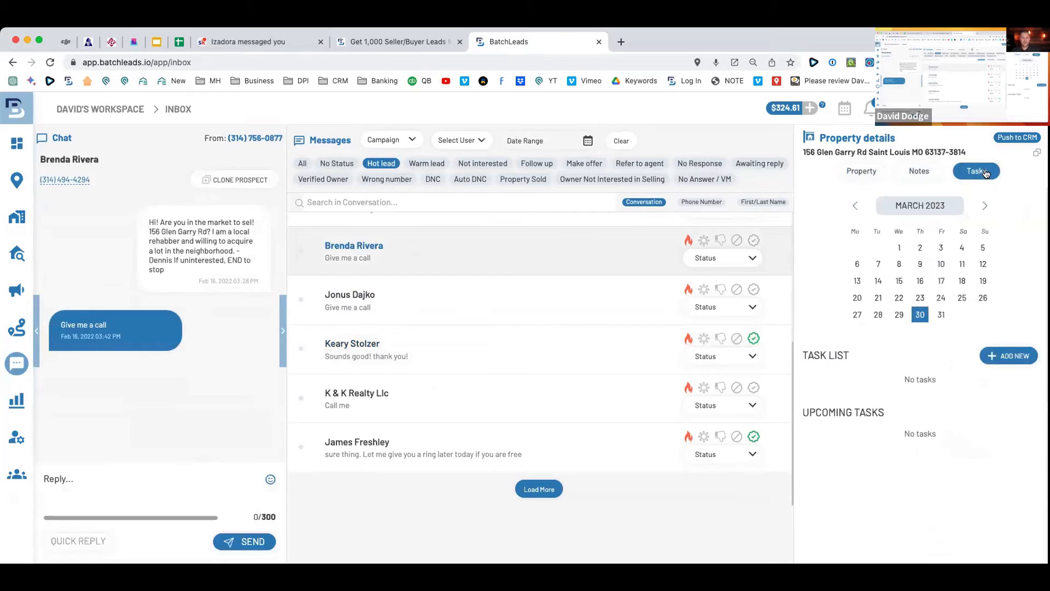
pyautogui.click(910, 153)
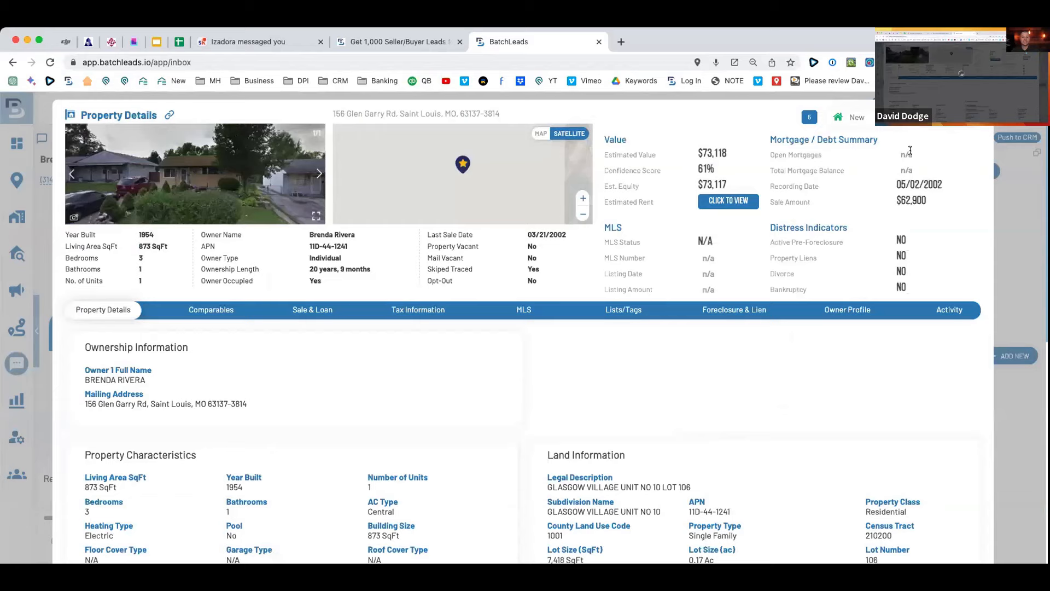
# Scroll through the property details and review its nearby comparables.
pyautogui.scroll(-1, 283, 337)
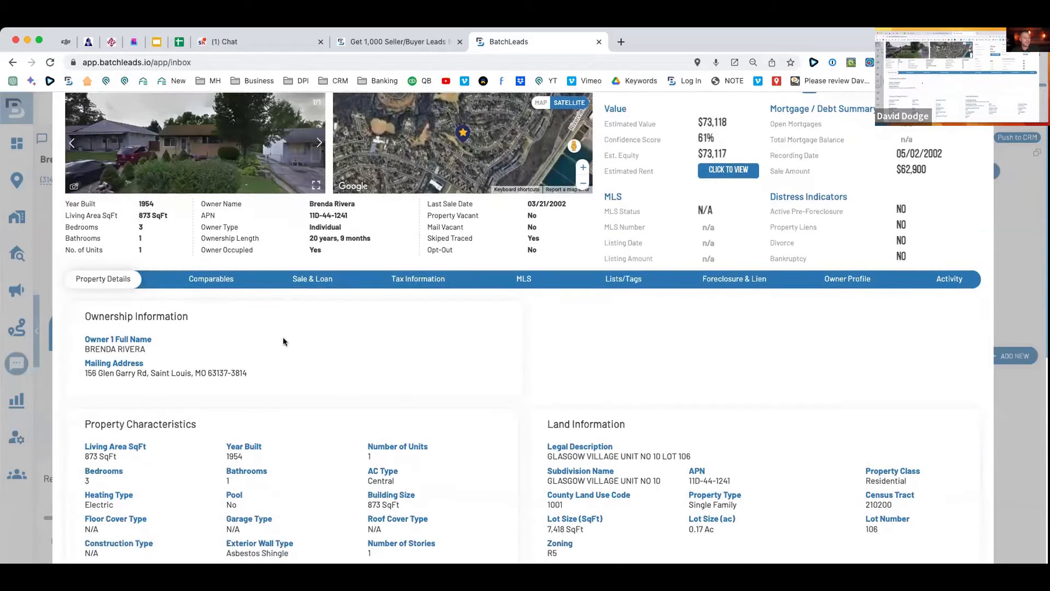
pyautogui.scroll(-5, 284, 337)
pyautogui.scroll(6, 284, 337)
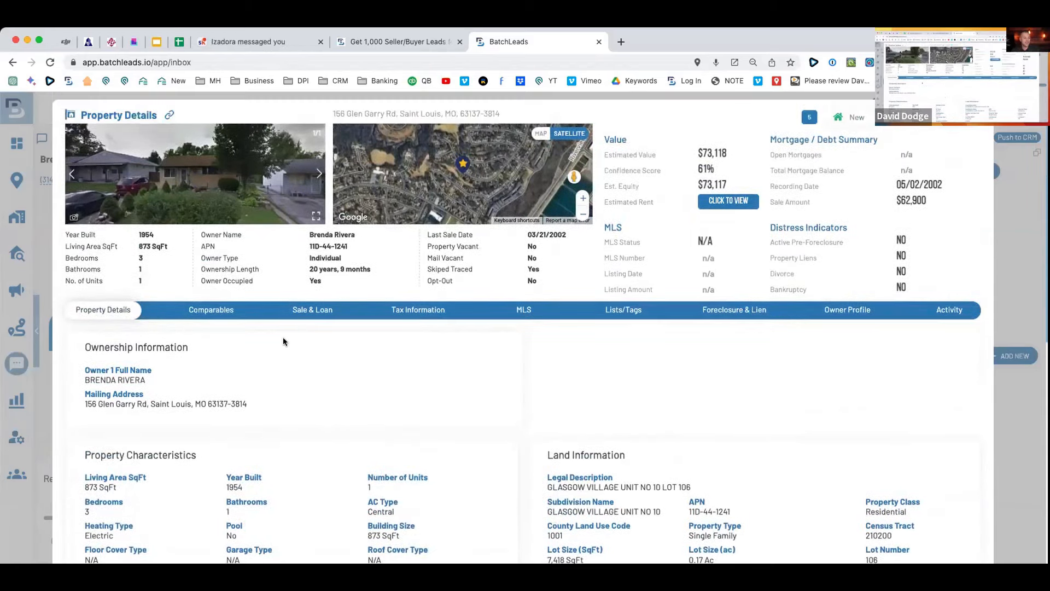
pyautogui.scroll(-12, 283, 337)
pyautogui.scroll(-2, 284, 337)
pyautogui.scroll(12, 273, 328)
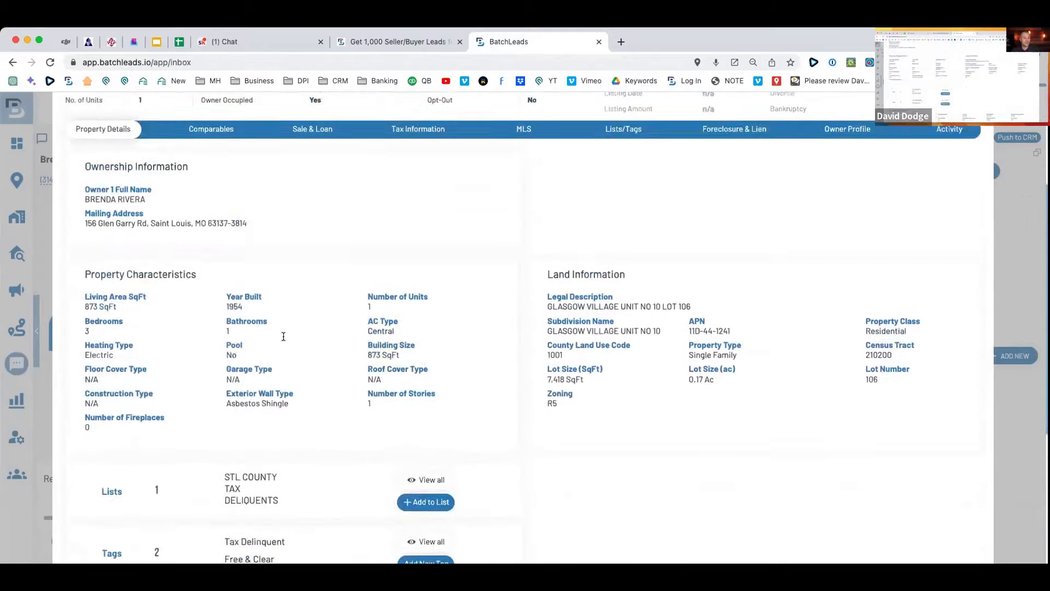
pyautogui.click(218, 277)
pyautogui.scroll(-8, 774, 356)
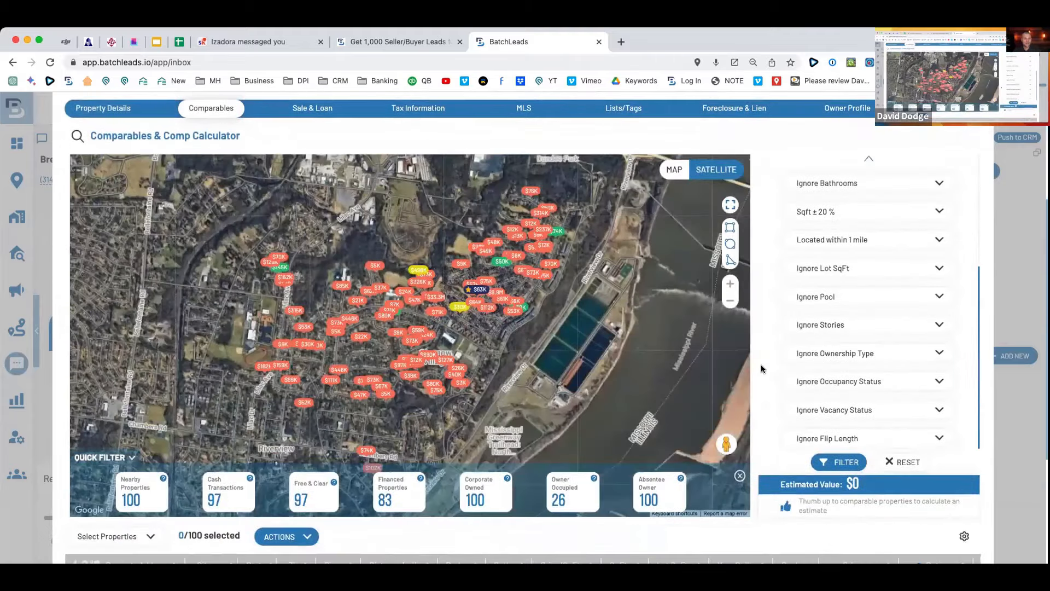
pyautogui.scroll(4, 761, 367)
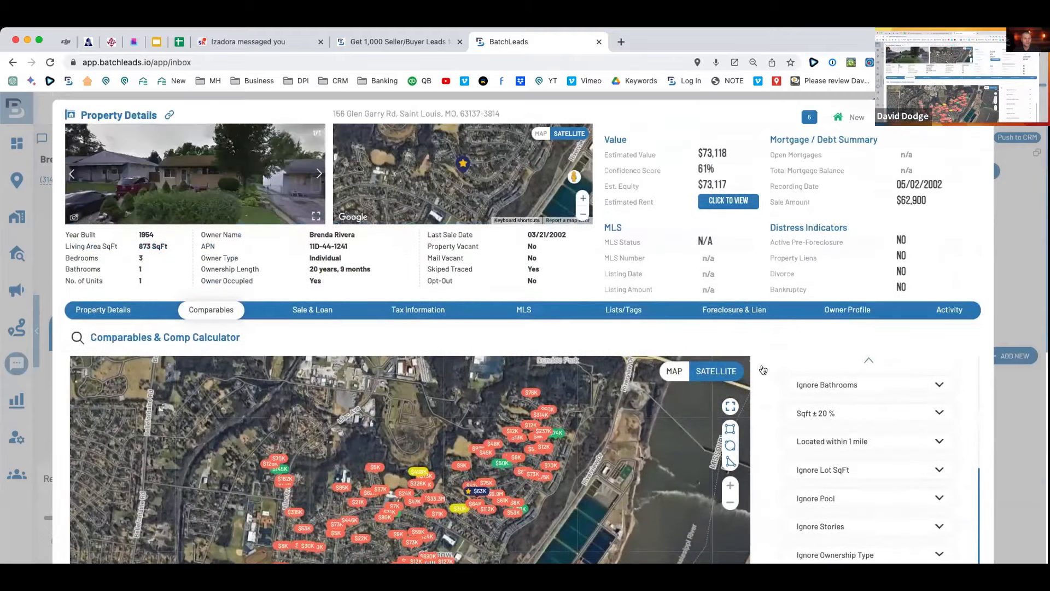
# Review tax information, owner profile and sale & loan history, then close the details.
pyautogui.click(410, 309)
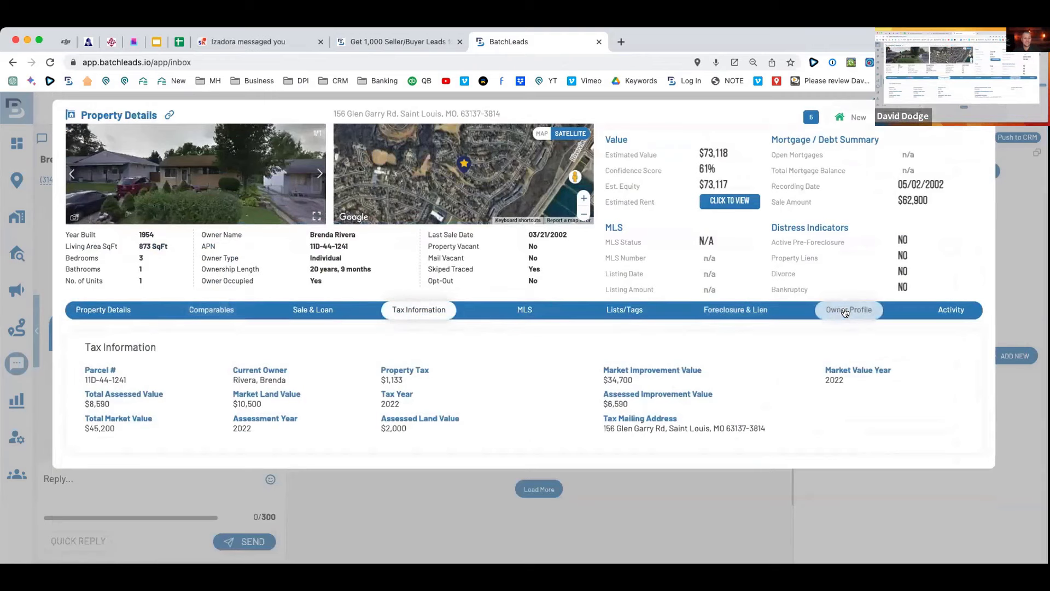
pyautogui.click(848, 310)
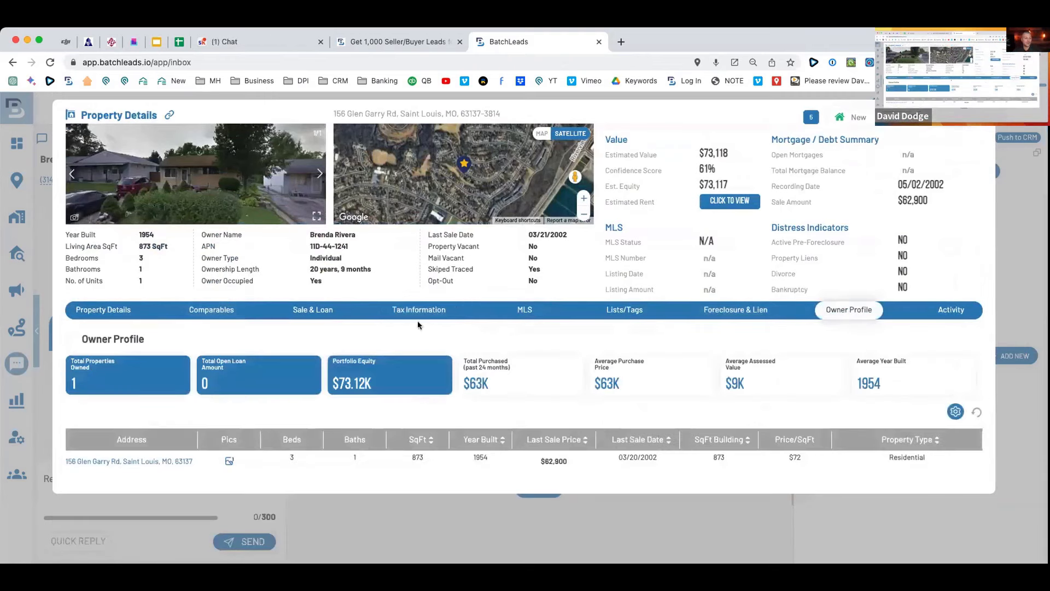
pyautogui.click(307, 310)
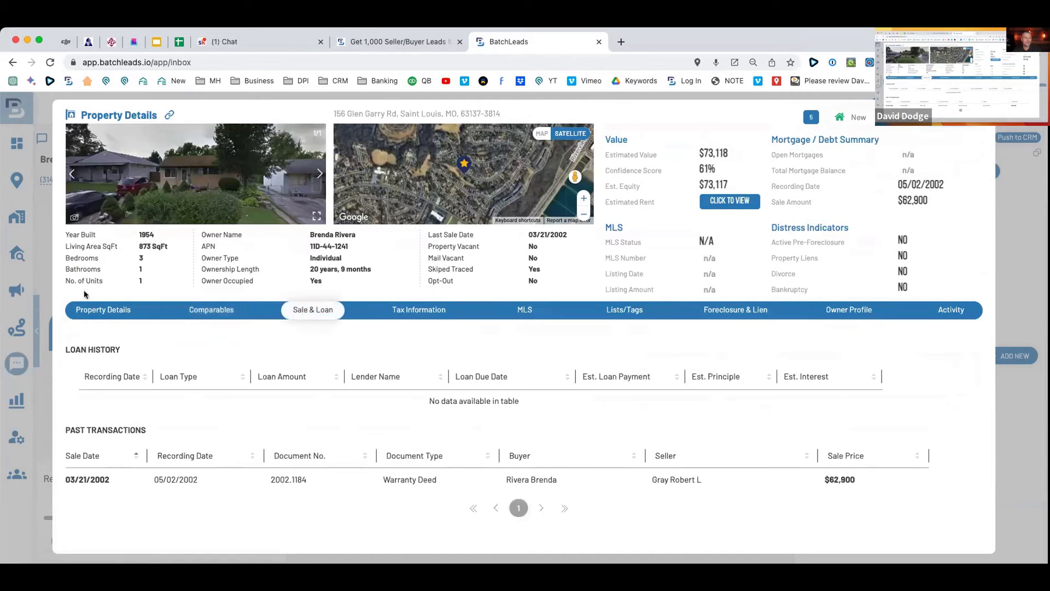
pyautogui.click(979, 116)
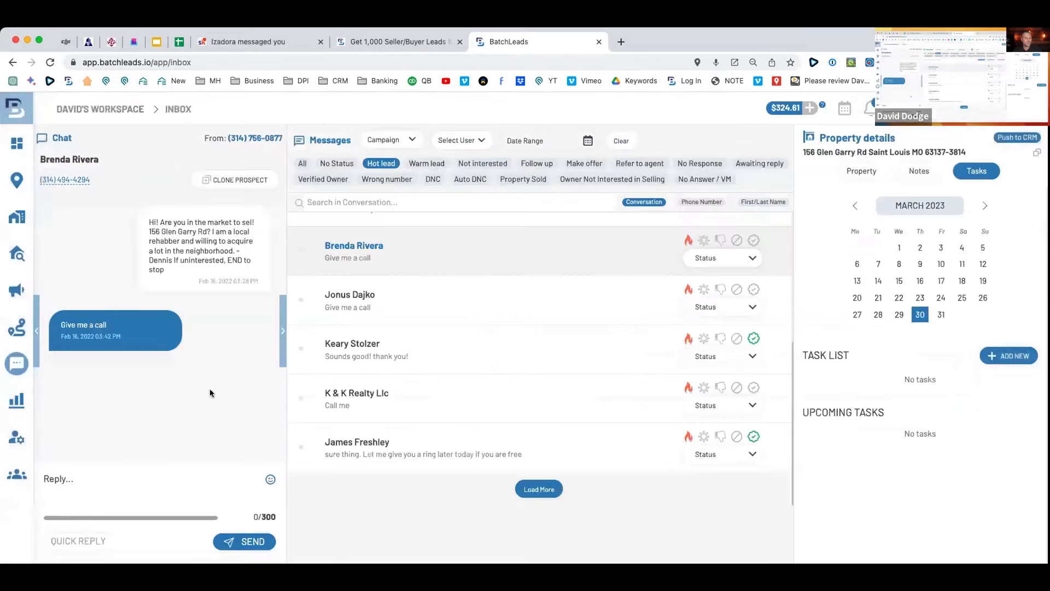
# Browse hot-lead conversations, then open the top lead's Ballwin property details ($401,900 value).
pyautogui.click(429, 390)
pyautogui.click(417, 356)
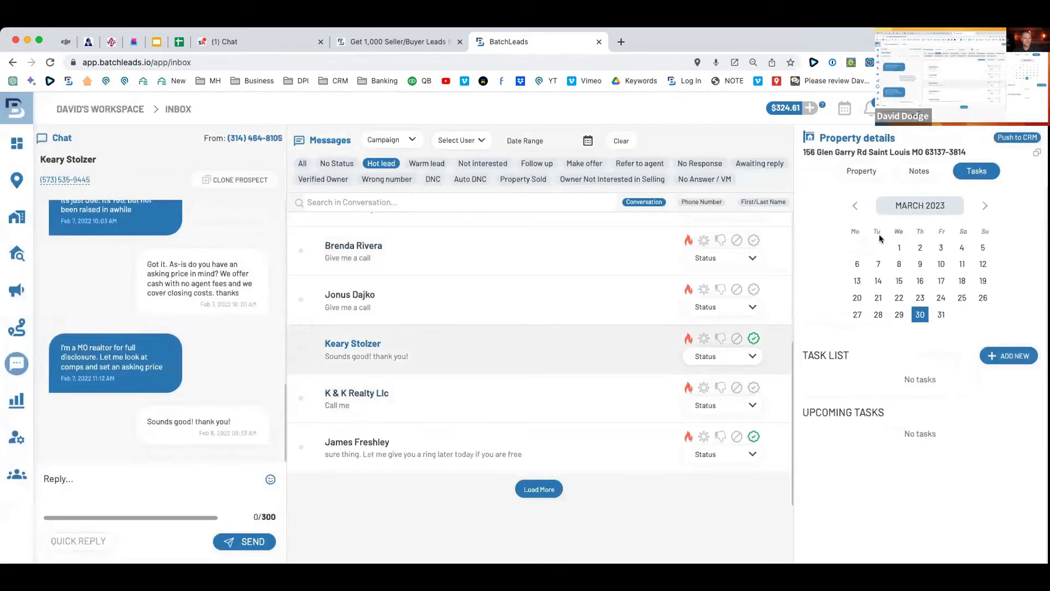
pyautogui.click(881, 152)
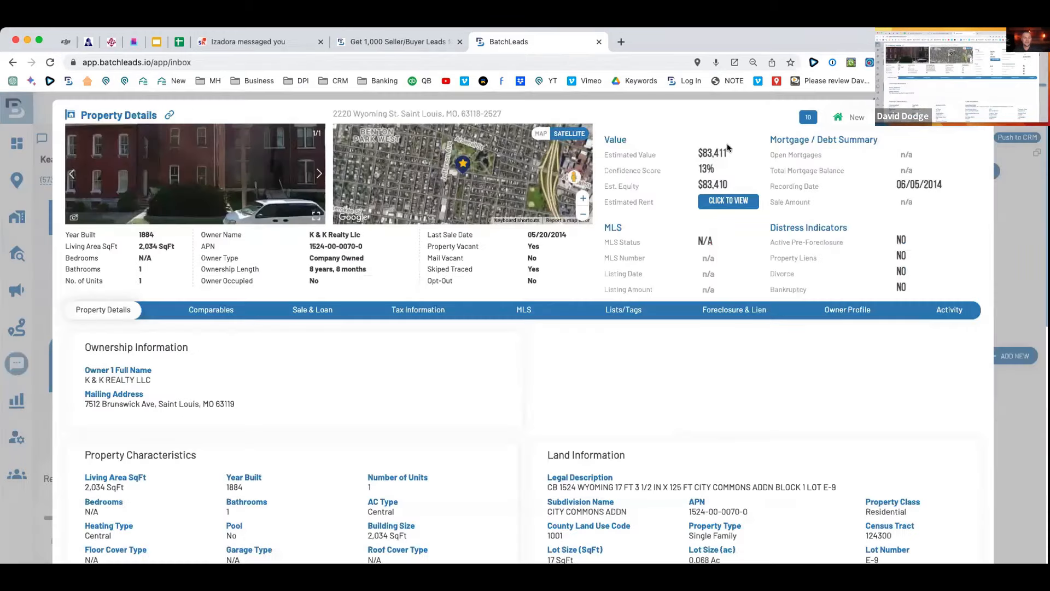
pyautogui.click(979, 116)
pyautogui.scroll(5, 492, 322)
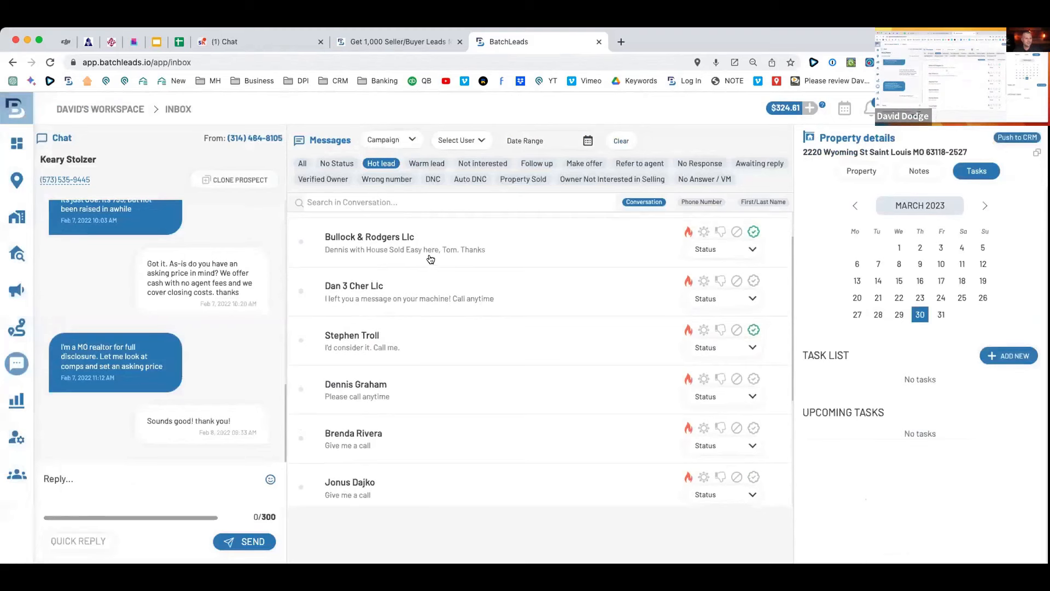
pyautogui.click(422, 257)
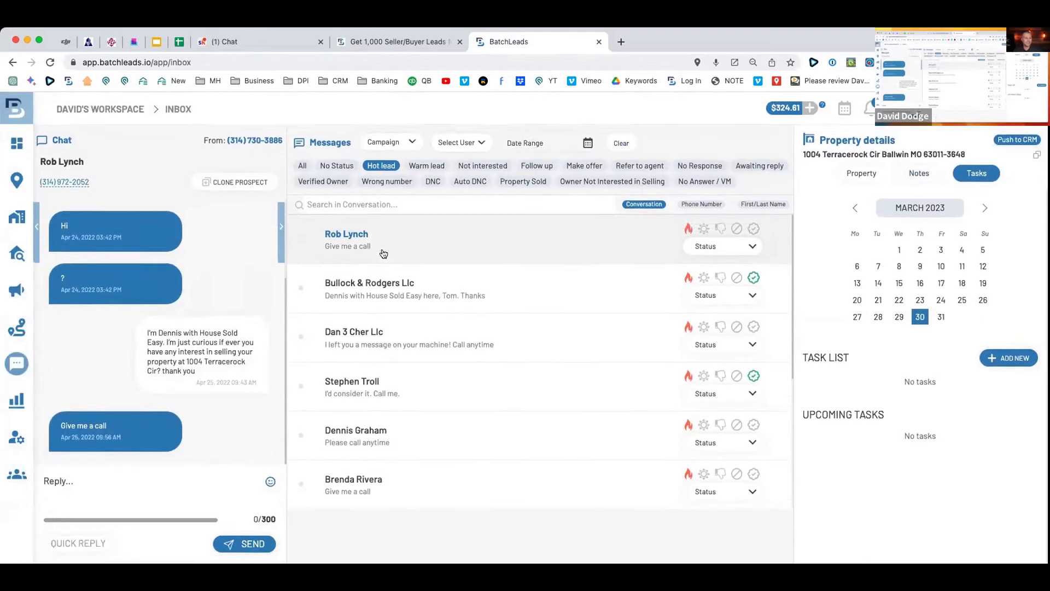
pyautogui.click(894, 153)
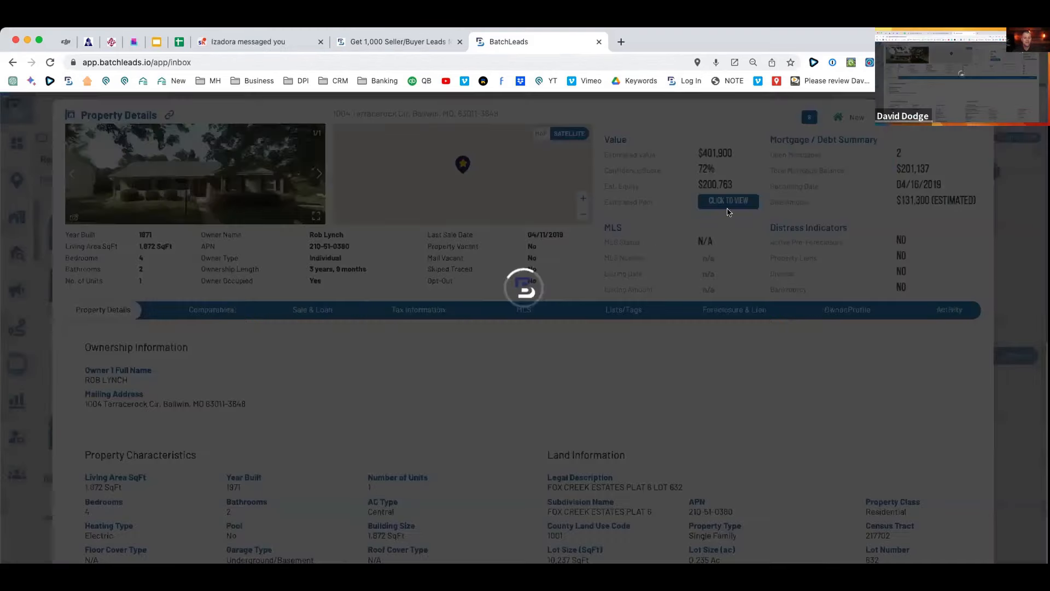
# Highlight the $401,900 estimated value, $201,137 mortgage balance and $200,763 estimated equity.
pyautogui.moveTo(945, 169); pyautogui.dragTo(873, 169)
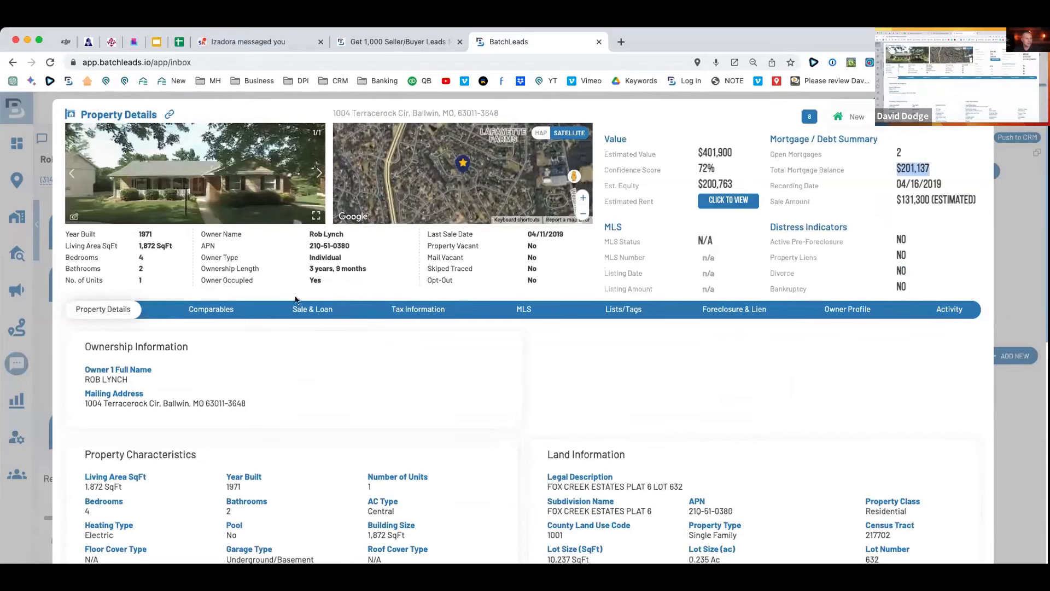
pyautogui.scroll(-3, 490, 349)
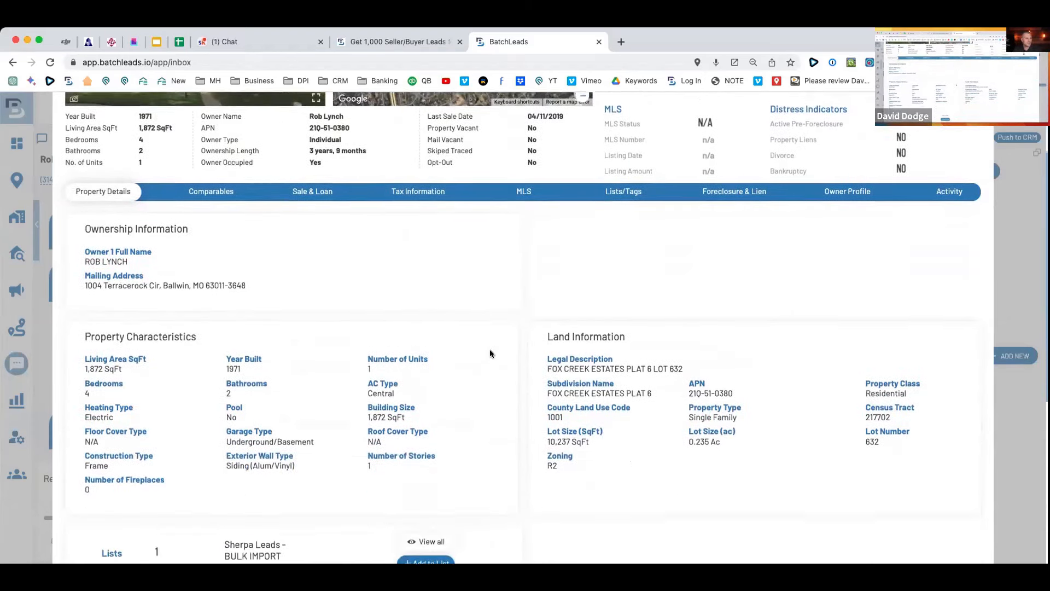
pyautogui.scroll(3, 485, 352)
pyautogui.moveTo(734, 154); pyautogui.dragTo(684, 154)
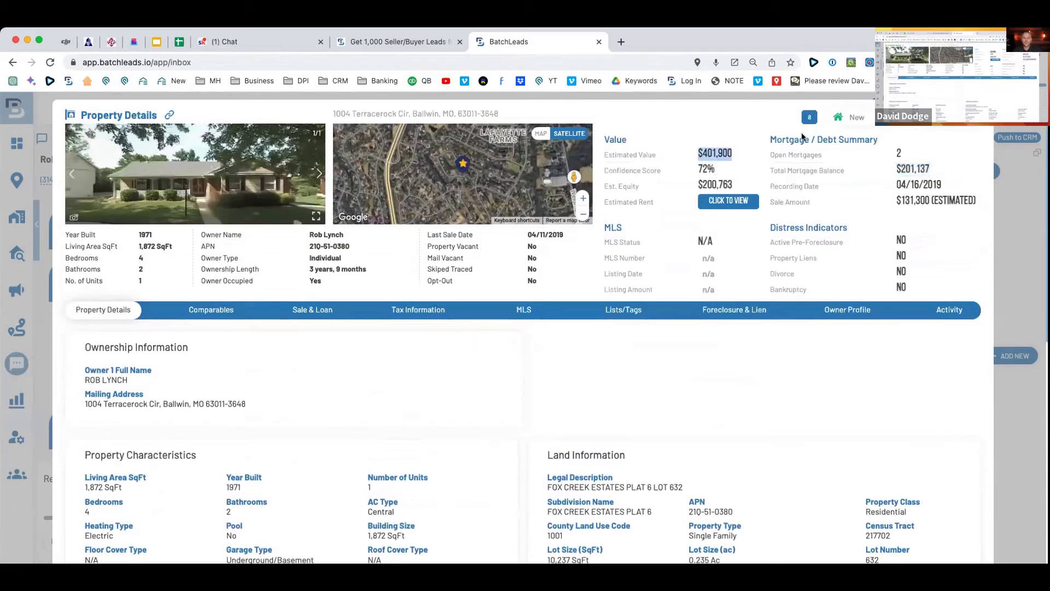
pyautogui.click(695, 100)
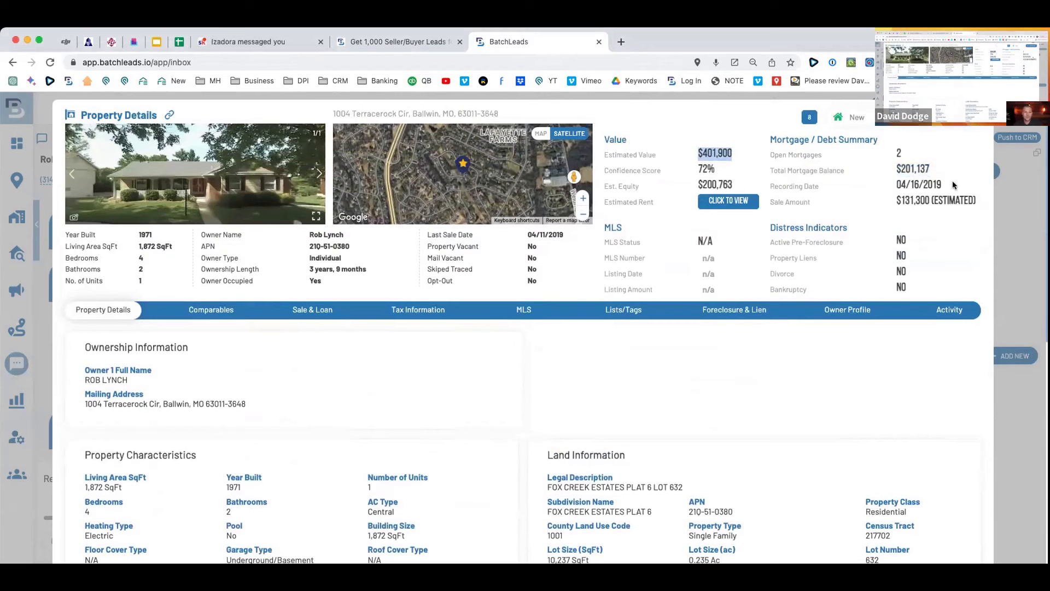
pyautogui.moveTo(941, 165); pyautogui.dragTo(886, 166)
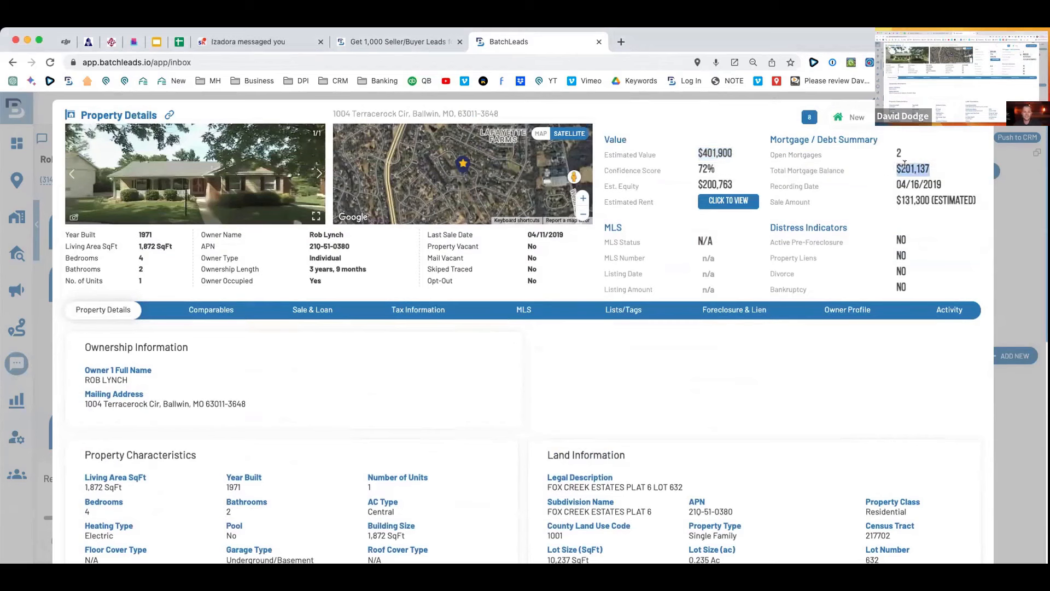
pyautogui.moveTo(739, 184); pyautogui.dragTo(689, 190)
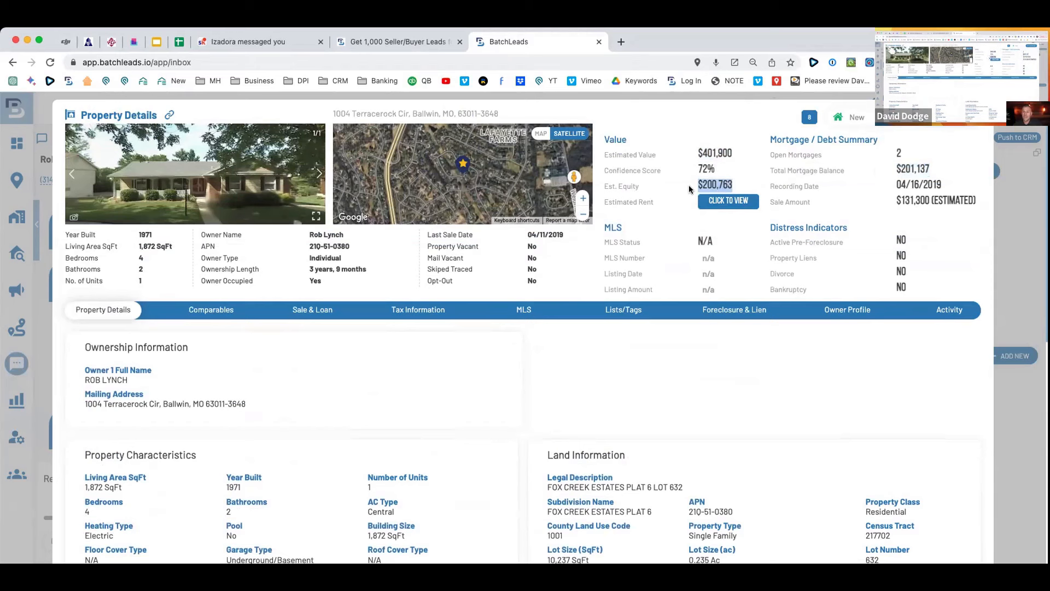
# Re-highlight the $201,137 balance and $200,763 equity, then close the property details.
pyautogui.click(745, 175)
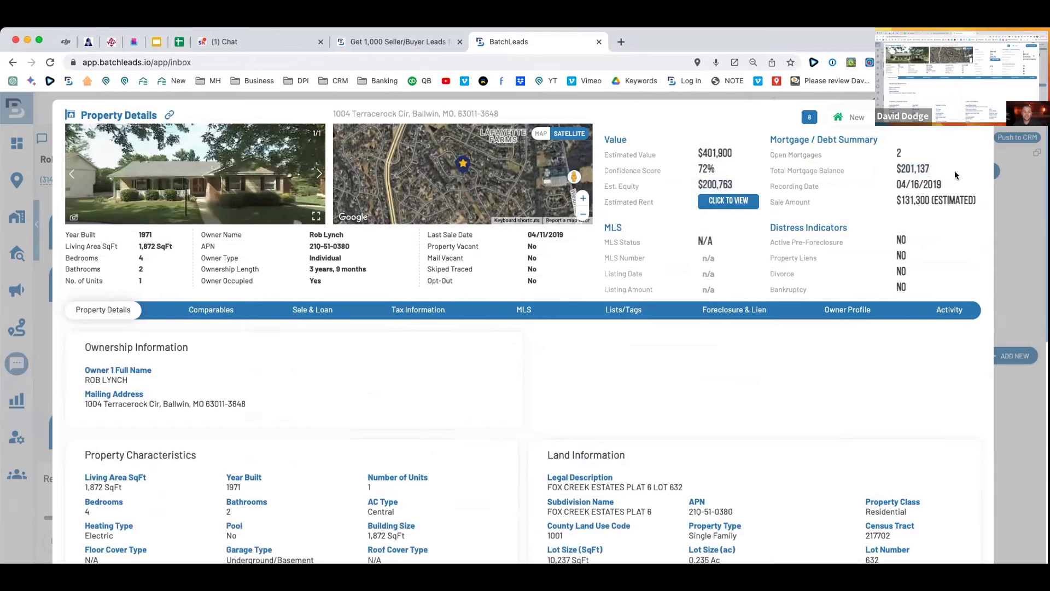
pyautogui.moveTo(934, 170); pyautogui.dragTo(893, 172)
pyautogui.moveTo(739, 185); pyautogui.dragTo(694, 187)
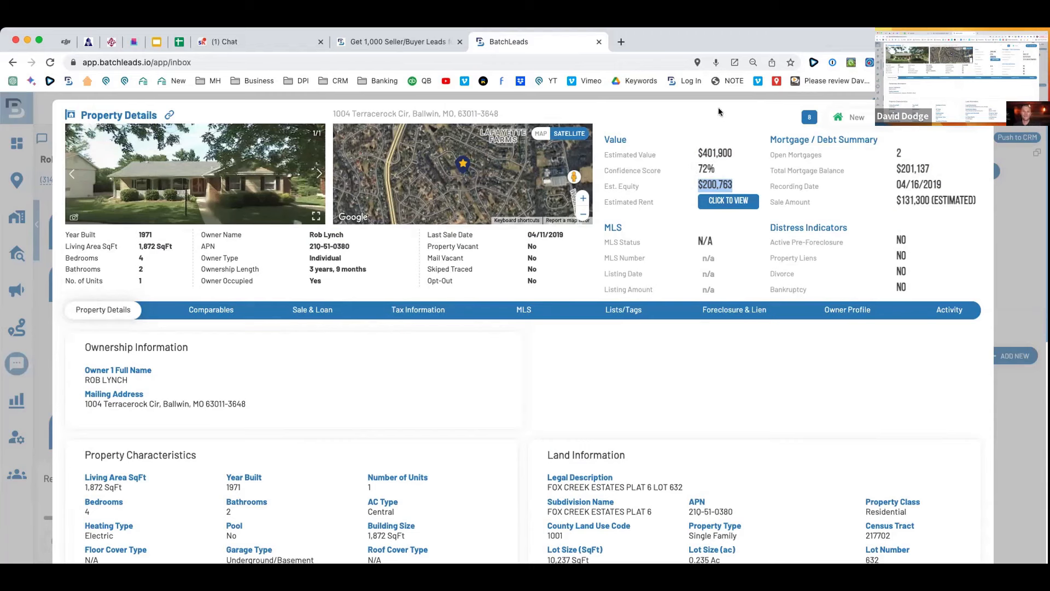
pyautogui.scroll(-1, 671, 128)
pyautogui.scroll(1, 671, 129)
pyautogui.press('Escape')
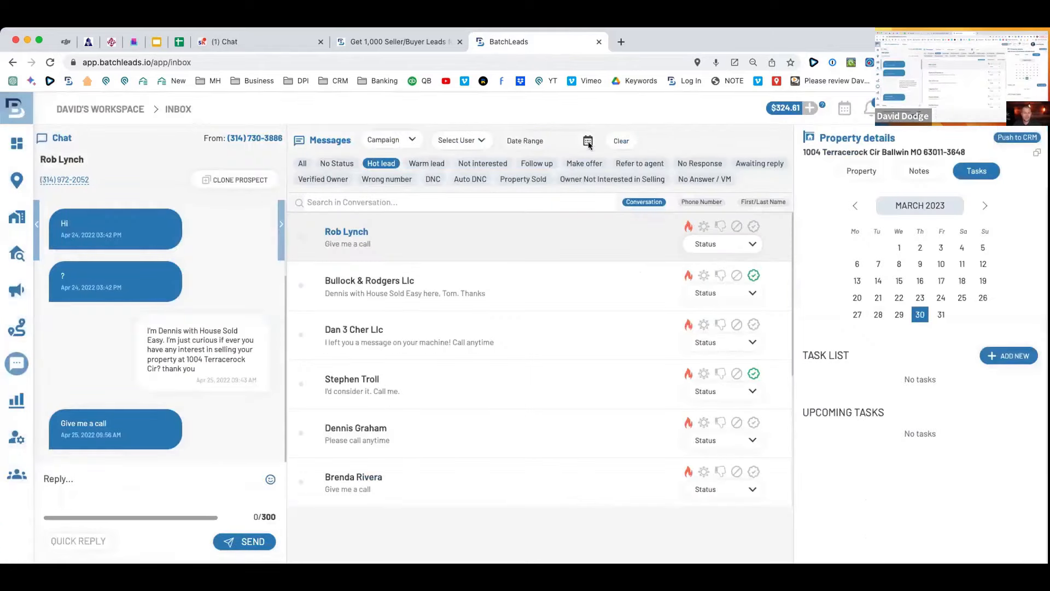
# Go to the Driving Routes map from the sidebar.
pyautogui.moveTo(33, 358)
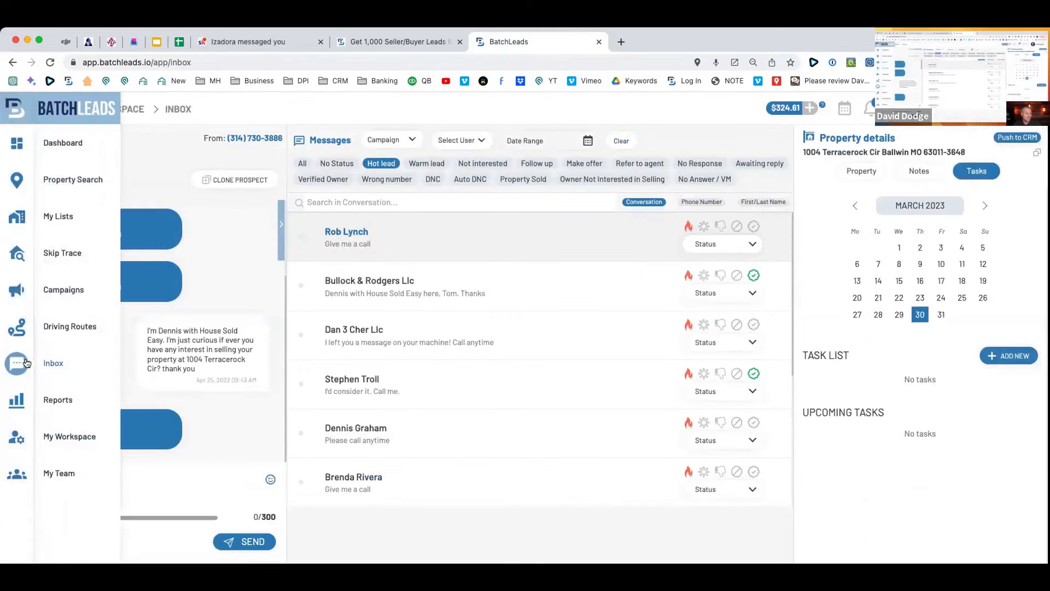
pyautogui.click(61, 324)
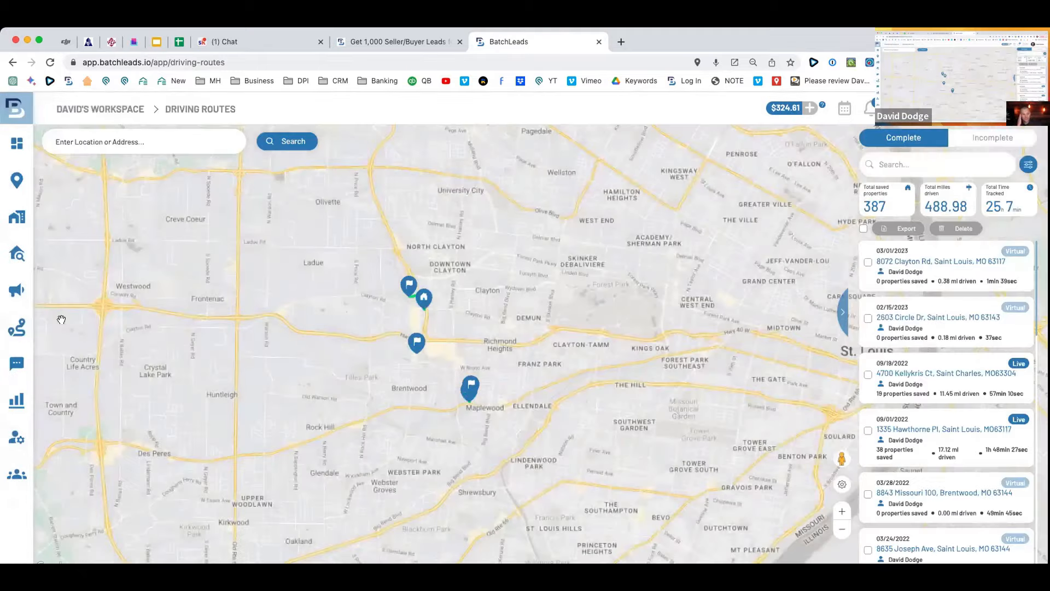
pyautogui.scroll(-3, 509, 324)
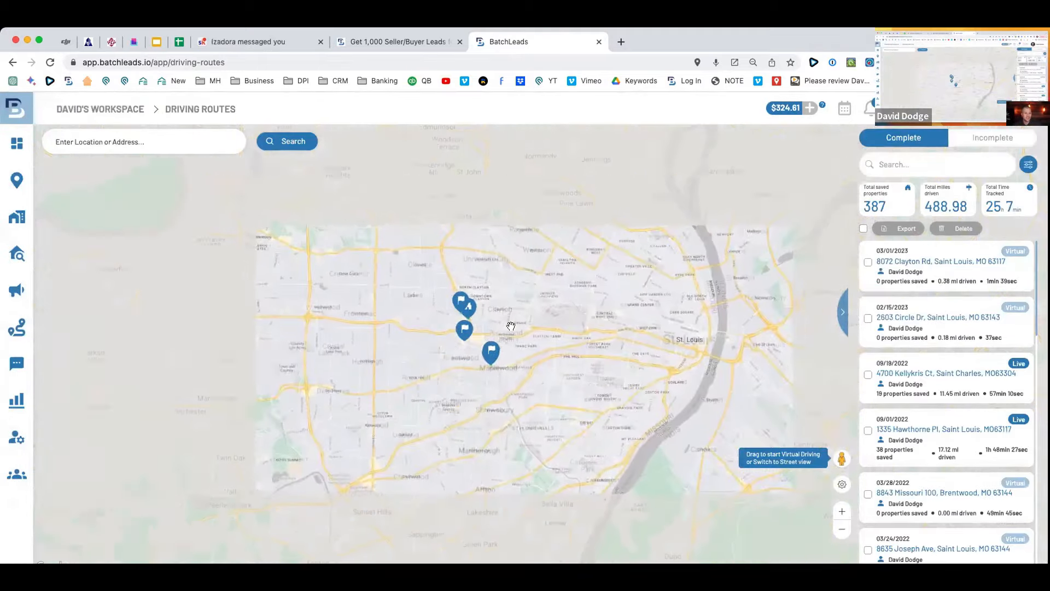
pyautogui.scroll(5, 478, 339)
# Centre the green Clayton Rd route and drop into Street View on its streets.
pyautogui.moveTo(418, 351); pyautogui.dragTo(470, 309)
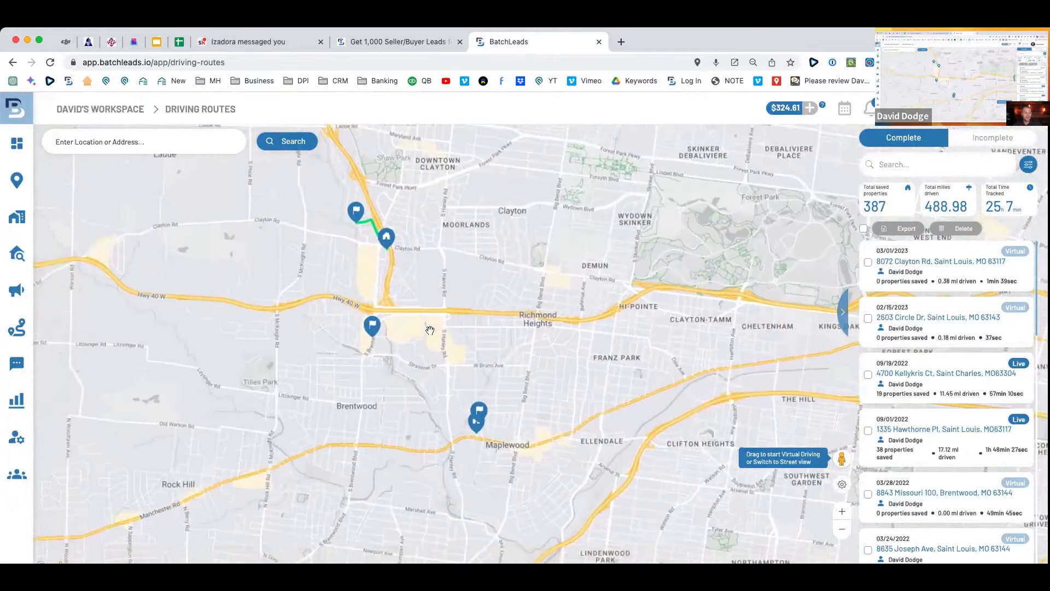
pyautogui.scroll(5, 434, 329)
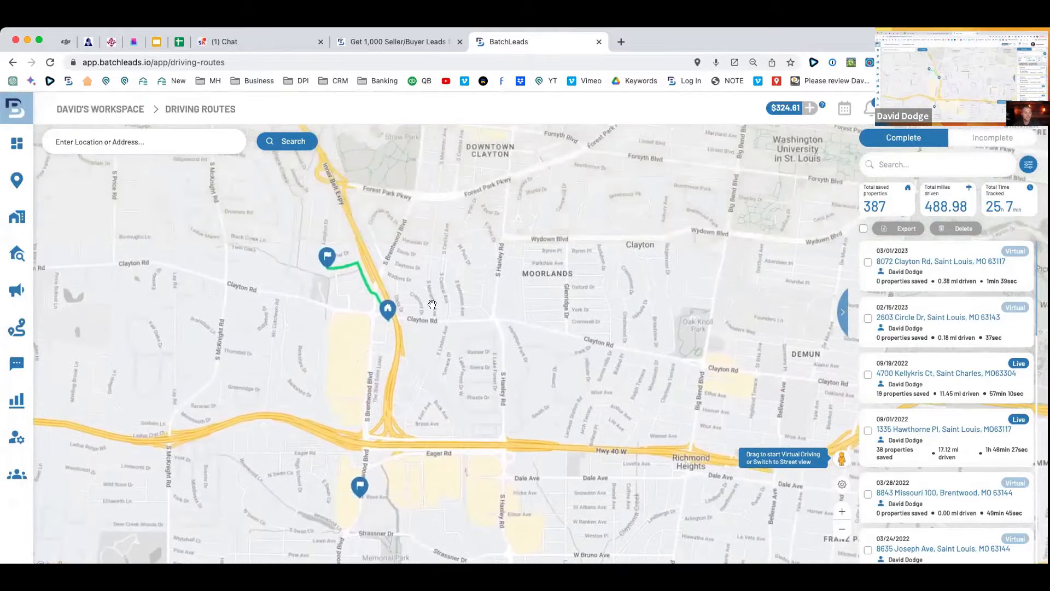
pyautogui.moveTo(449, 316); pyautogui.dragTo(583, 389)
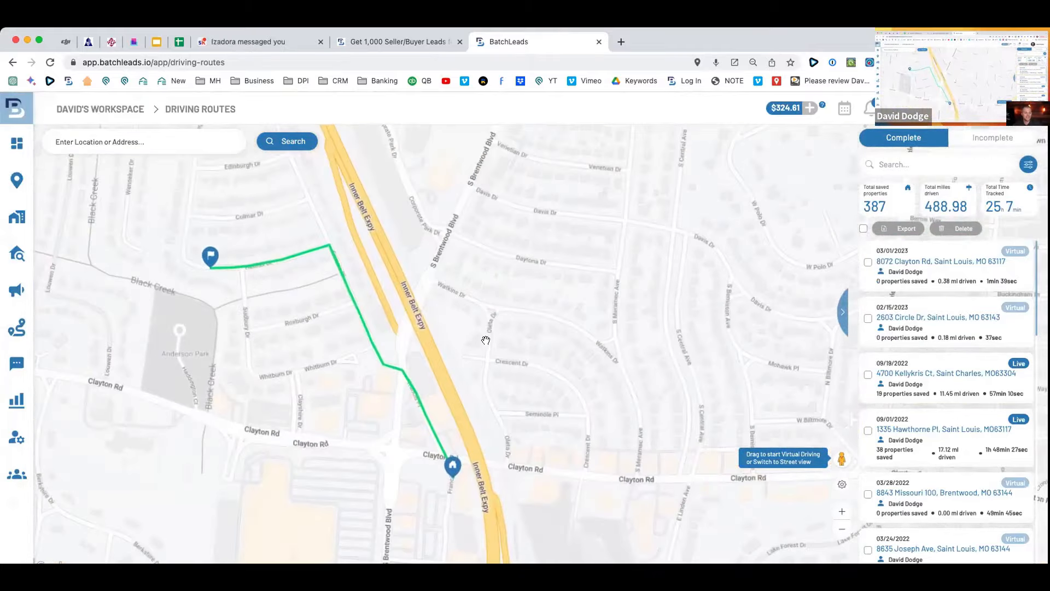
pyautogui.moveTo(486, 341); pyautogui.dragTo(581, 344)
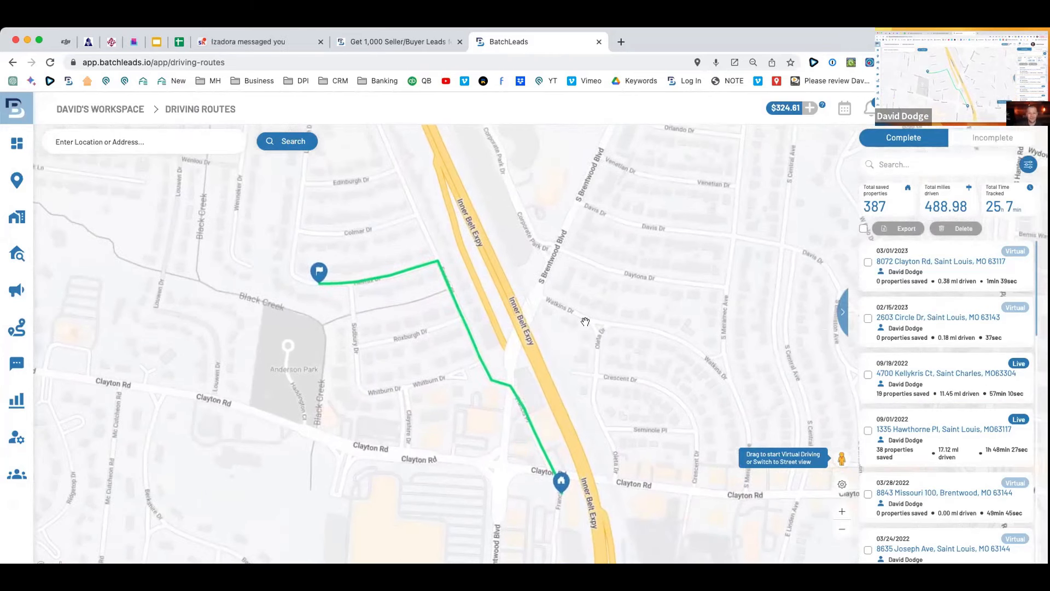
pyautogui.scroll(-2, 585, 322)
pyautogui.moveTo(842, 459); pyautogui.dragTo(540, 290)
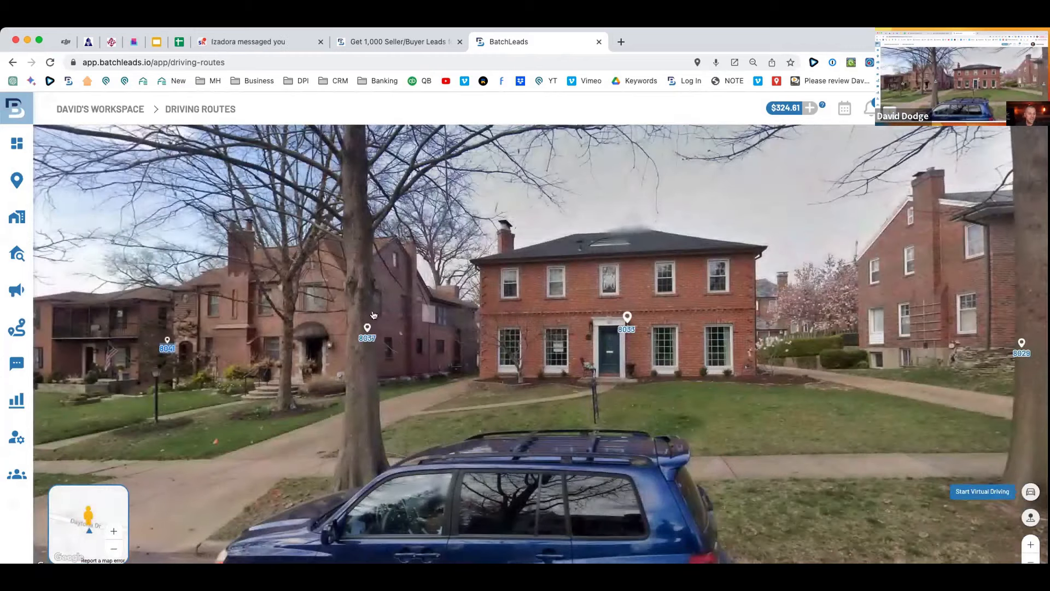
pyautogui.moveTo(374, 315); pyautogui.dragTo(706, 262)
pyautogui.click(629, 420)
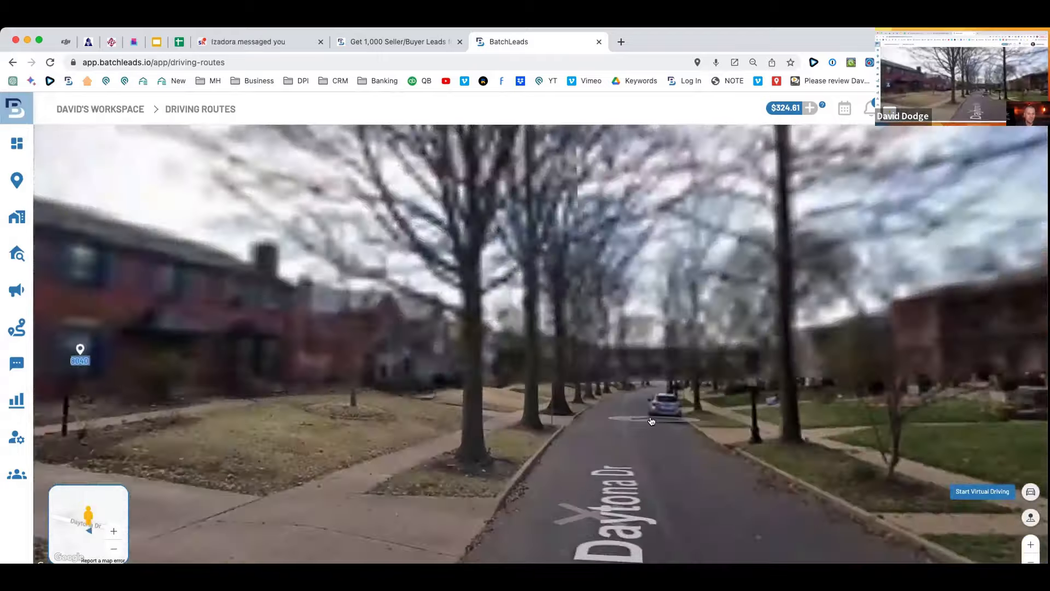
pyautogui.click(651, 421)
pyautogui.click(658, 409)
pyautogui.moveTo(689, 390); pyautogui.dragTo(610, 396)
pyautogui.click(629, 422)
pyautogui.moveTo(771, 365); pyautogui.dragTo(1012, 333)
pyautogui.moveTo(454, 328); pyautogui.dragTo(525, 312)
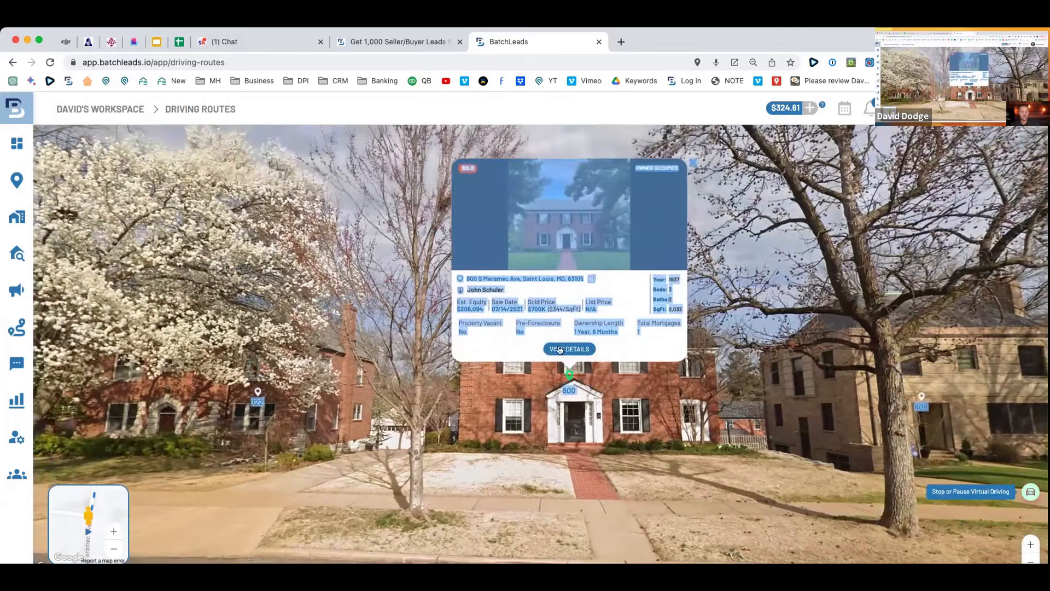
# Open the full property details for house 800.
pyautogui.click(627, 339)
pyautogui.click(571, 349)
pyautogui.scroll(-1, 571, 345)
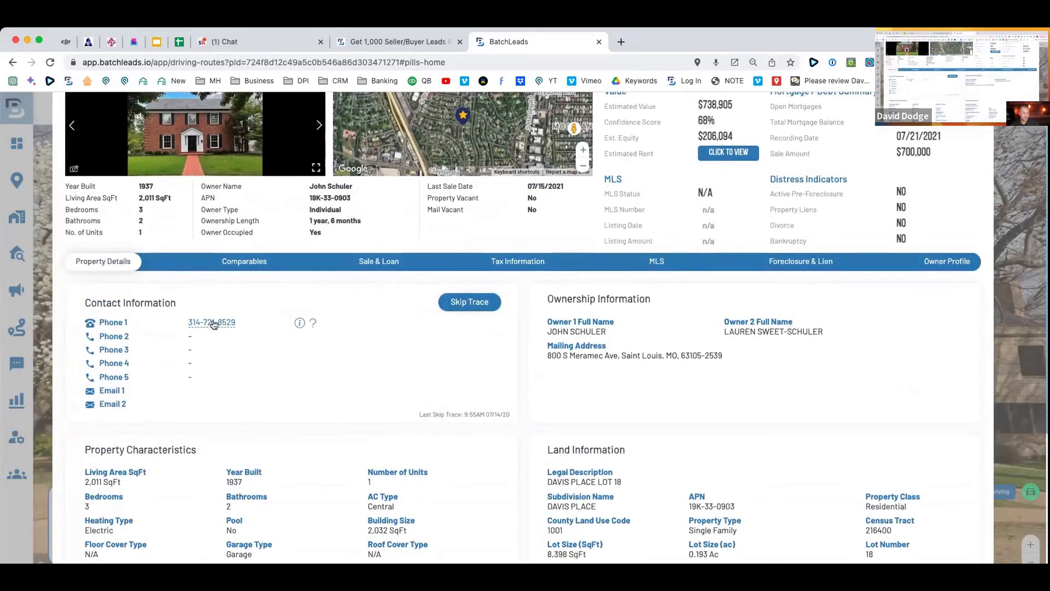
# Submit a $0.10 skip trace for house 800, assigning it to the Random list.
pyautogui.click(469, 302)
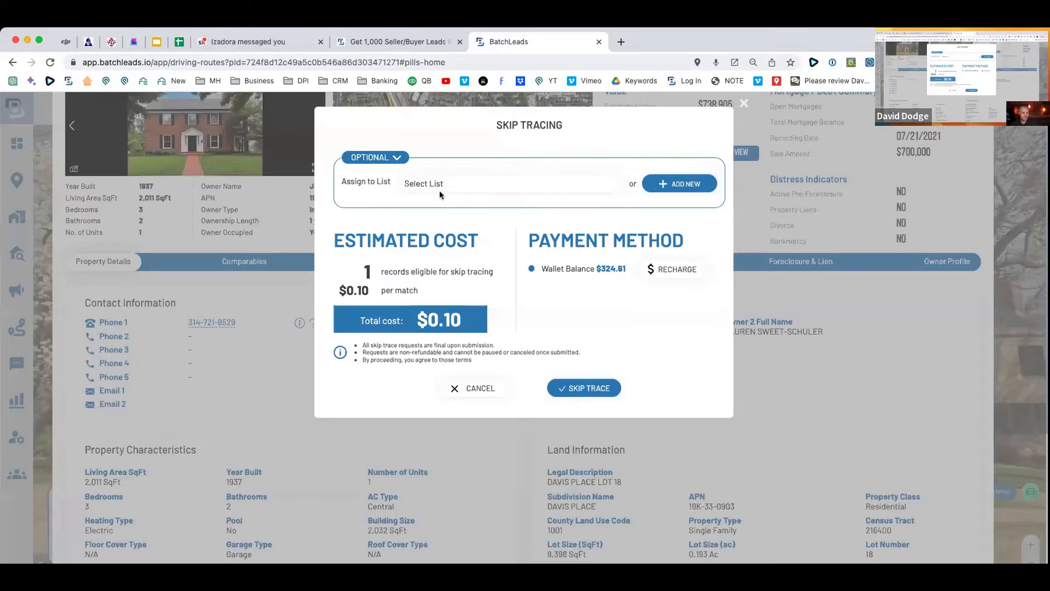
pyautogui.click(439, 189)
pyautogui.write('ran')
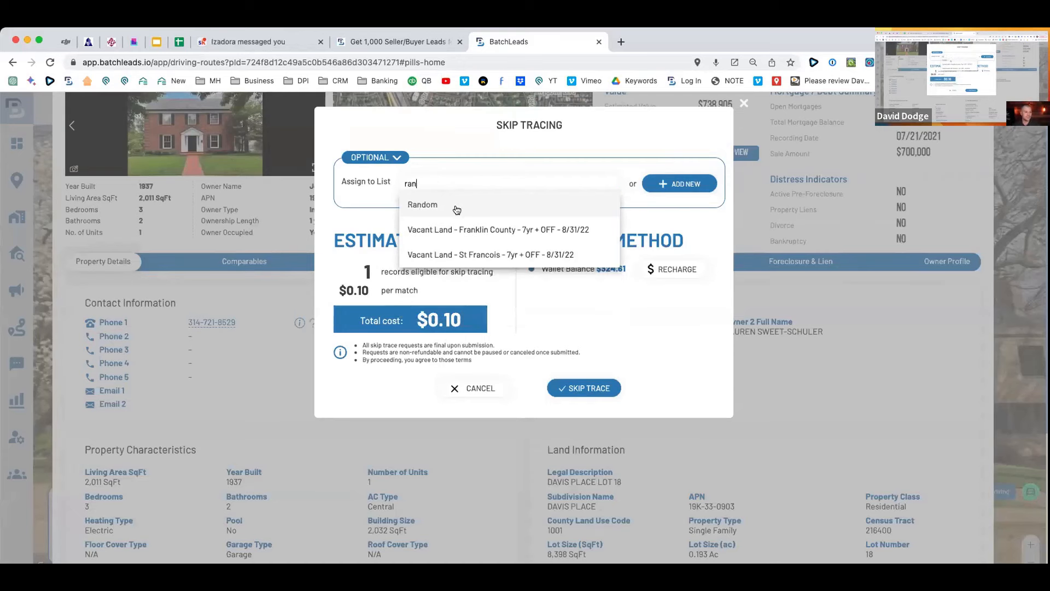
pyautogui.click(457, 205)
pyautogui.click(584, 388)
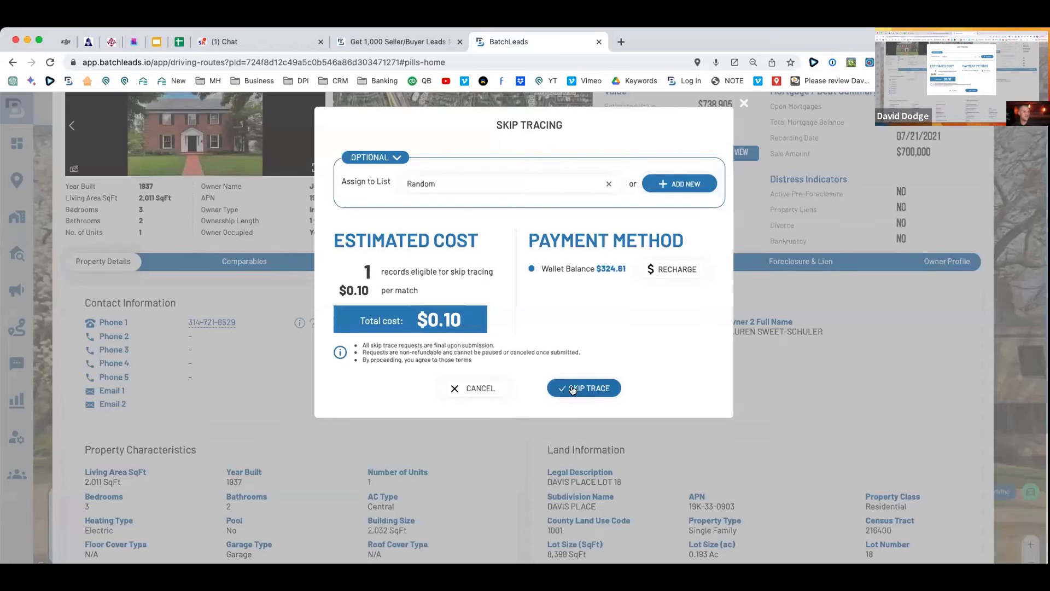
pyautogui.click(572, 390)
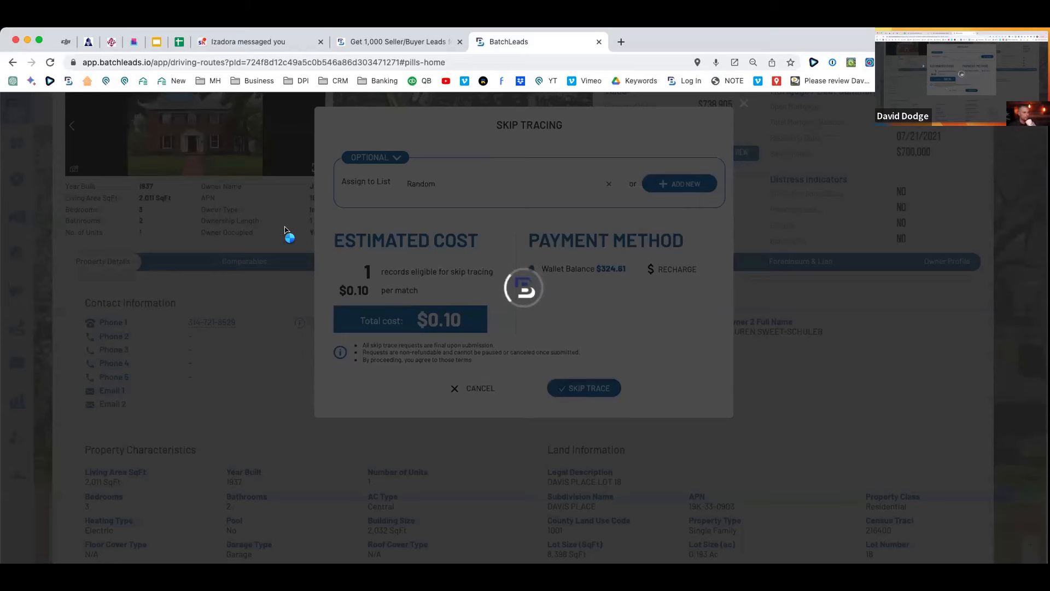
pyautogui.click(274, 40)
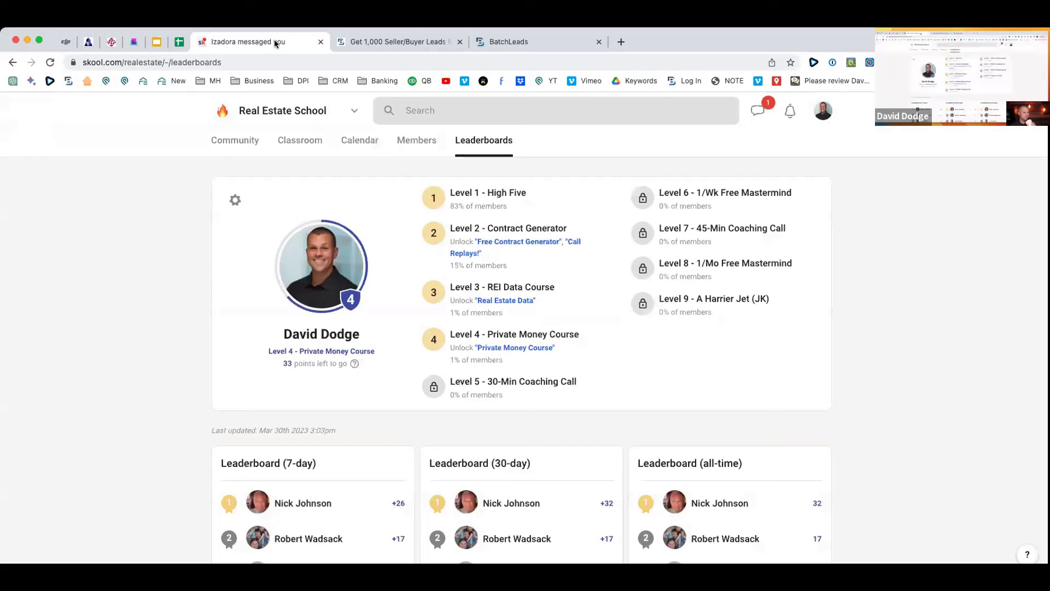
# Return from the Skool leaderboard to the BatchLeads Driving Routes map.
pyautogui.click(569, 42)
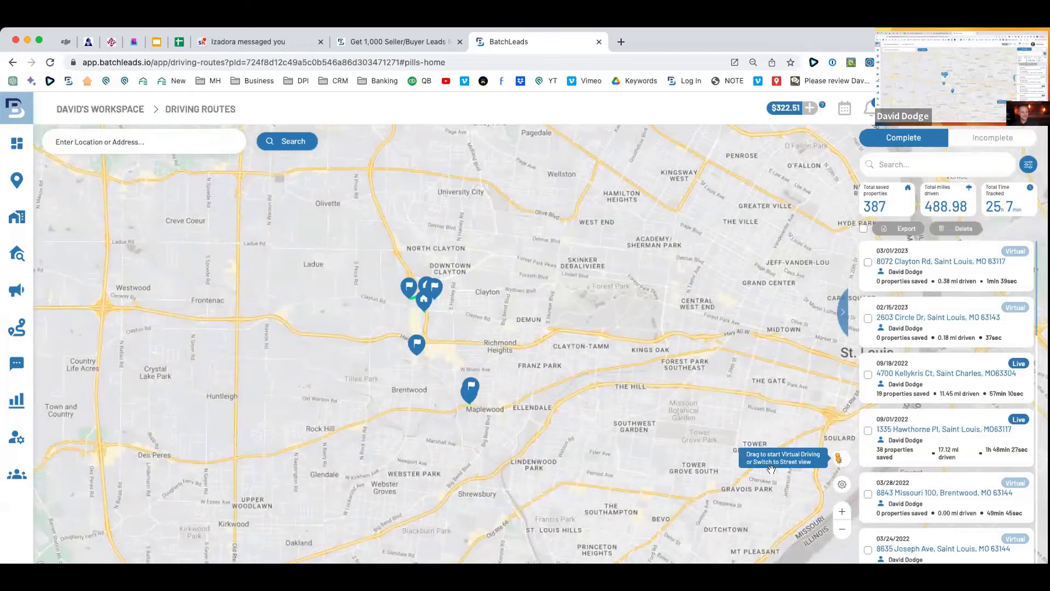
pyautogui.moveTo(668, 379)
pyautogui.mouseDown()
pyautogui.moveTo(755, 372)
pyautogui.moveTo(674, 381)
pyautogui.mouseUp()
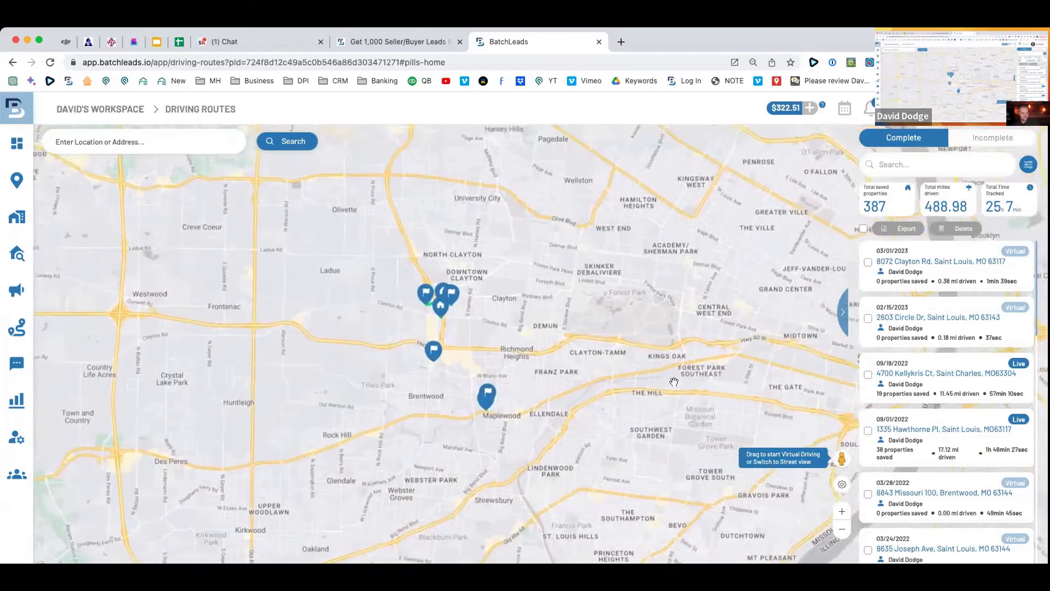
pyautogui.scroll(5, 451, 335)
pyautogui.moveTo(447, 341); pyautogui.dragTo(459, 355)
pyautogui.click(438, 335)
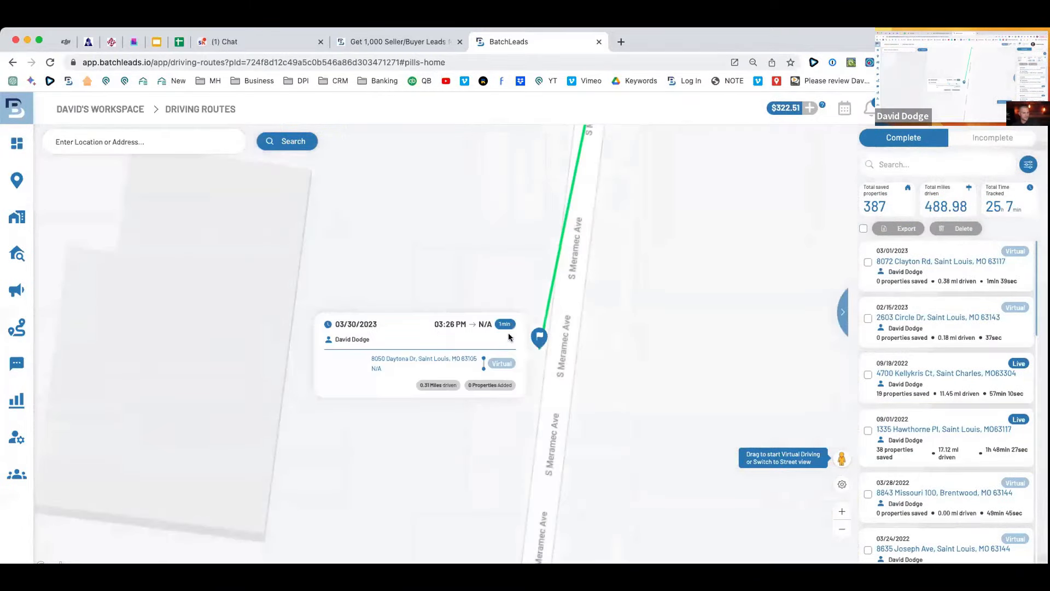
pyautogui.click(539, 339)
pyautogui.moveTo(618, 390); pyautogui.dragTo(551, 424)
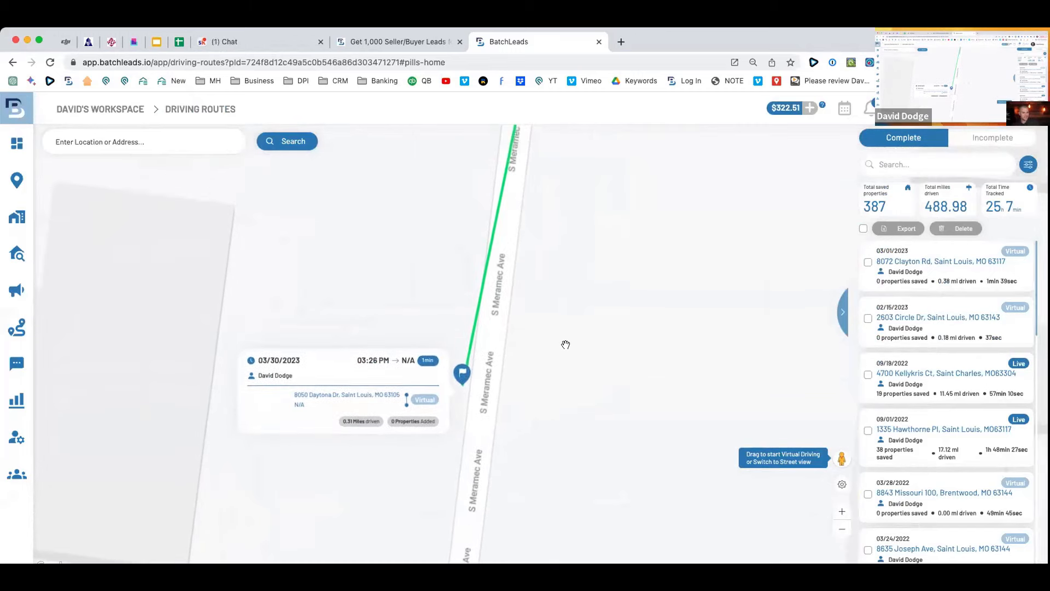
pyautogui.scroll(-4, 565, 345)
pyautogui.scroll(-3, 563, 345)
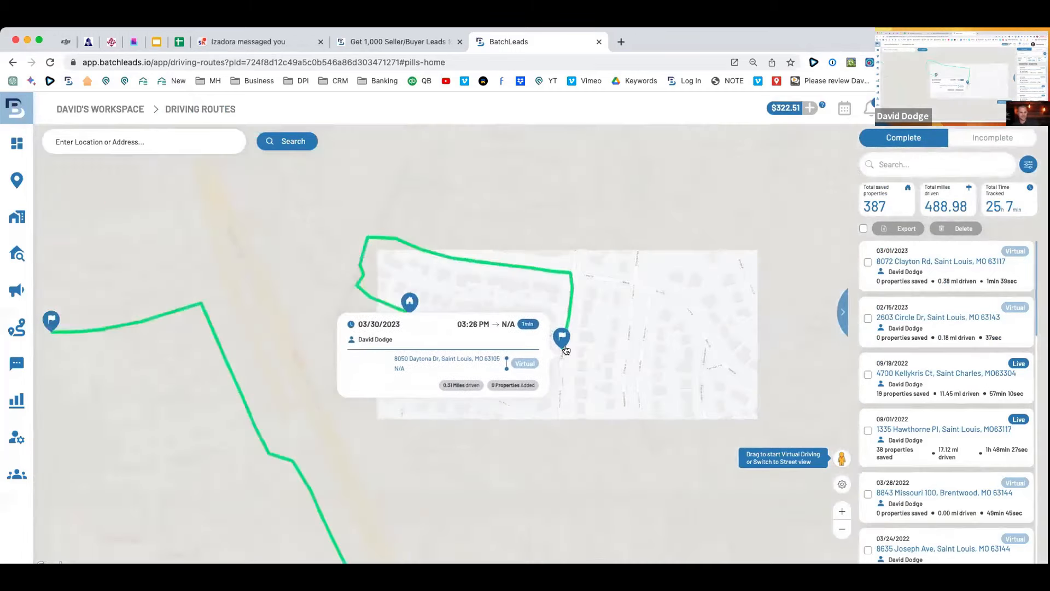
pyautogui.scroll(3, 563, 345)
pyautogui.moveTo(41, 371)
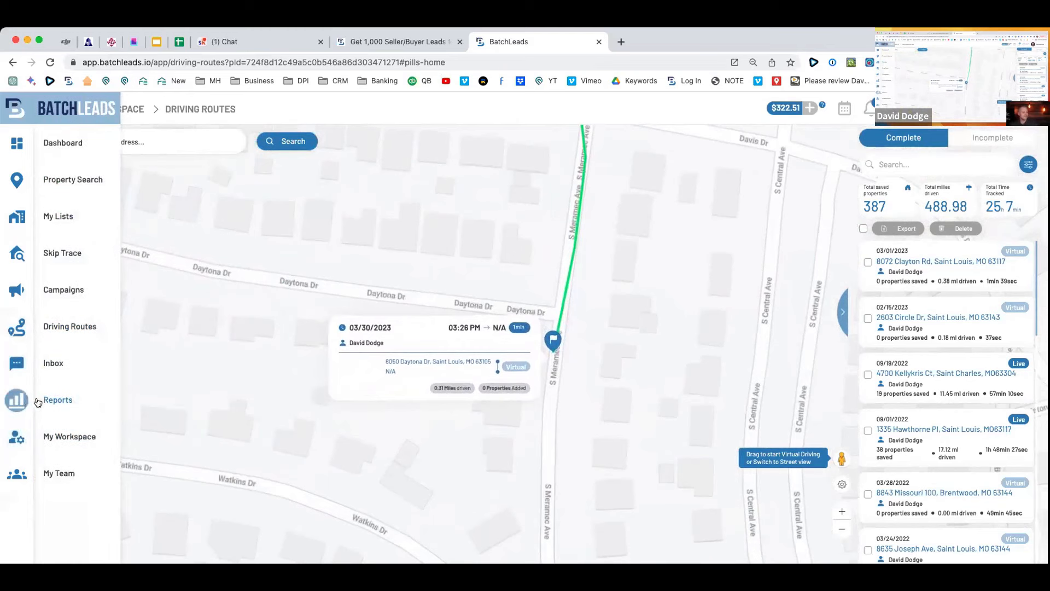
# Look through the My Team, My Workspace and My Lists pages.
pyautogui.click(68, 471)
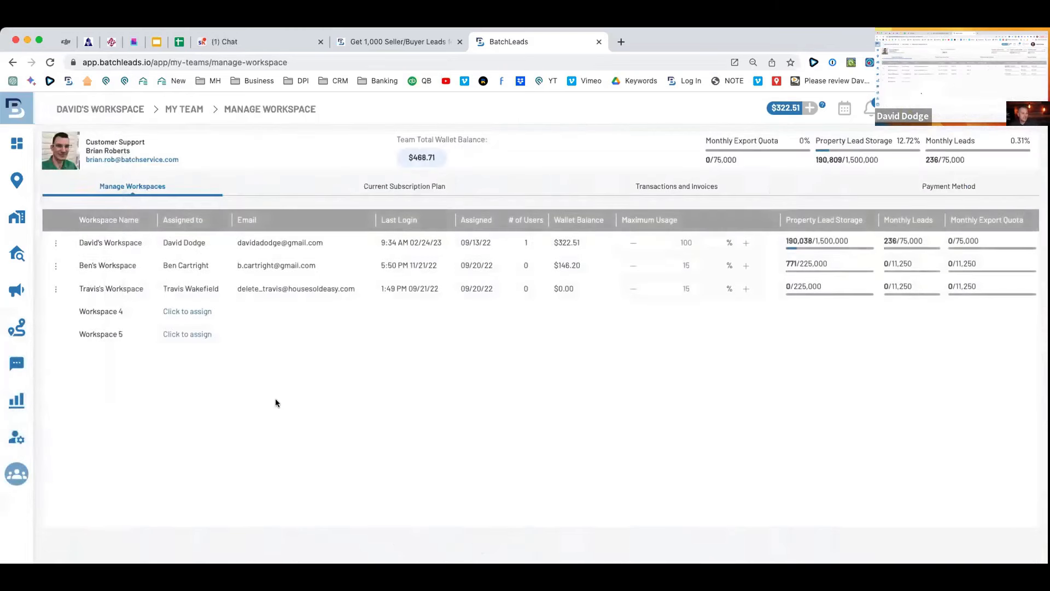
pyautogui.click(69, 437)
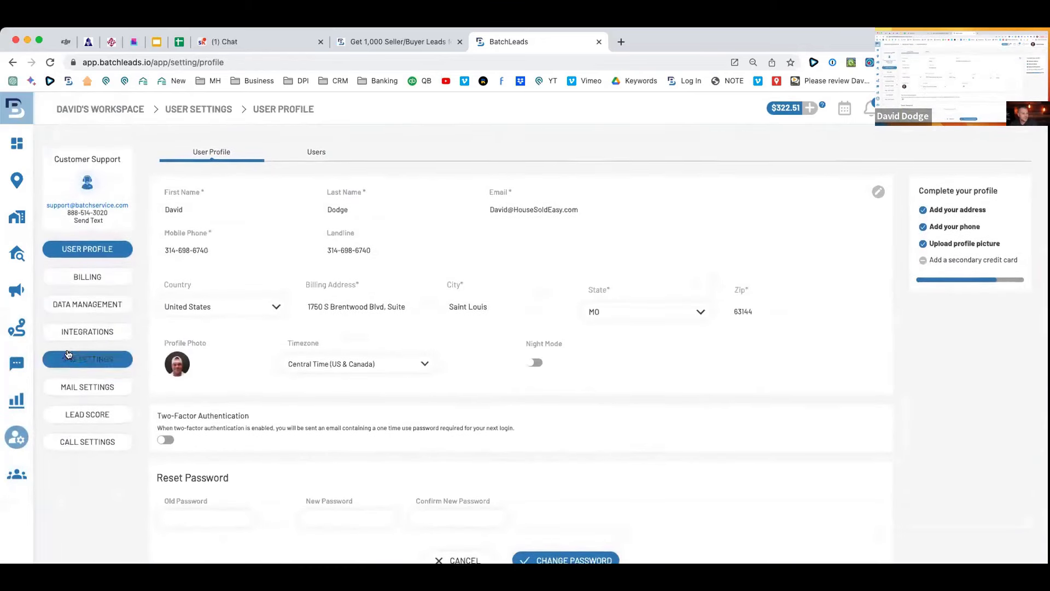
pyautogui.click(55, 217)
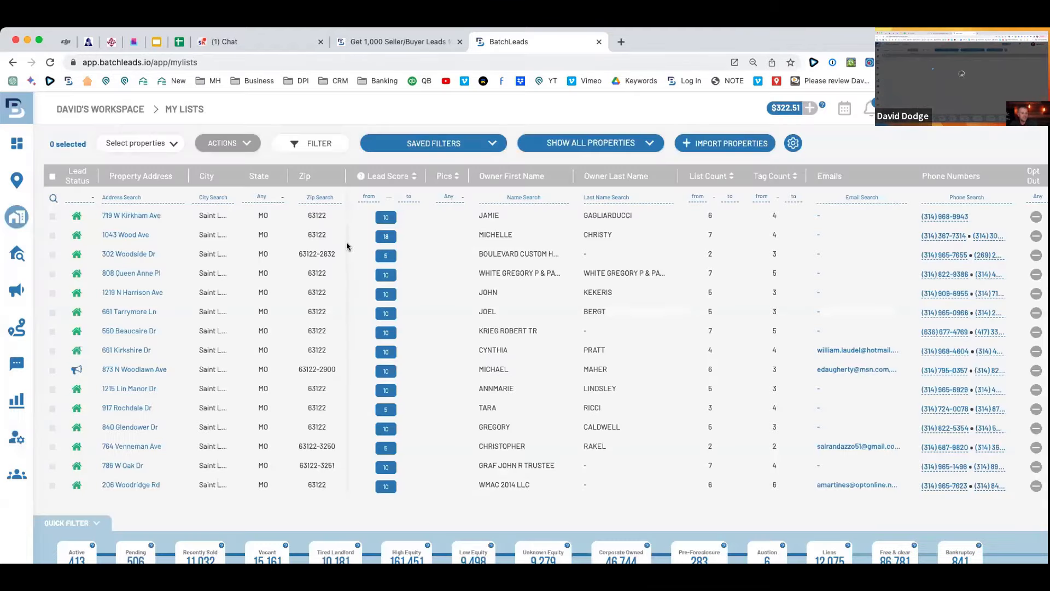
# Try the list filters without changes, then open Skip Tracing showing Vacants 63131 - 3/30/23.
pyautogui.moveTo(21, 178)
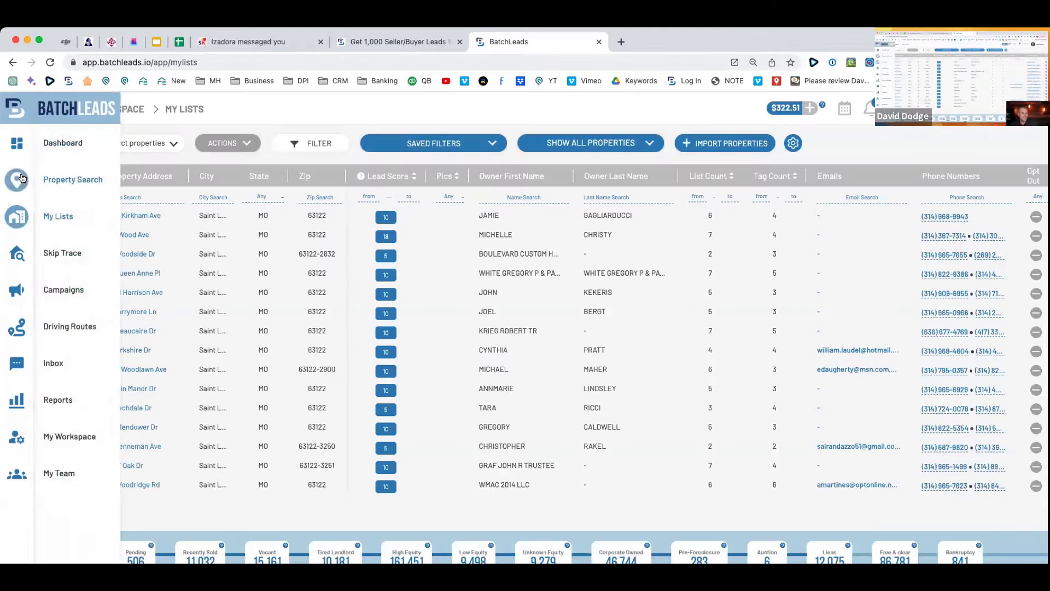
pyautogui.click(309, 143)
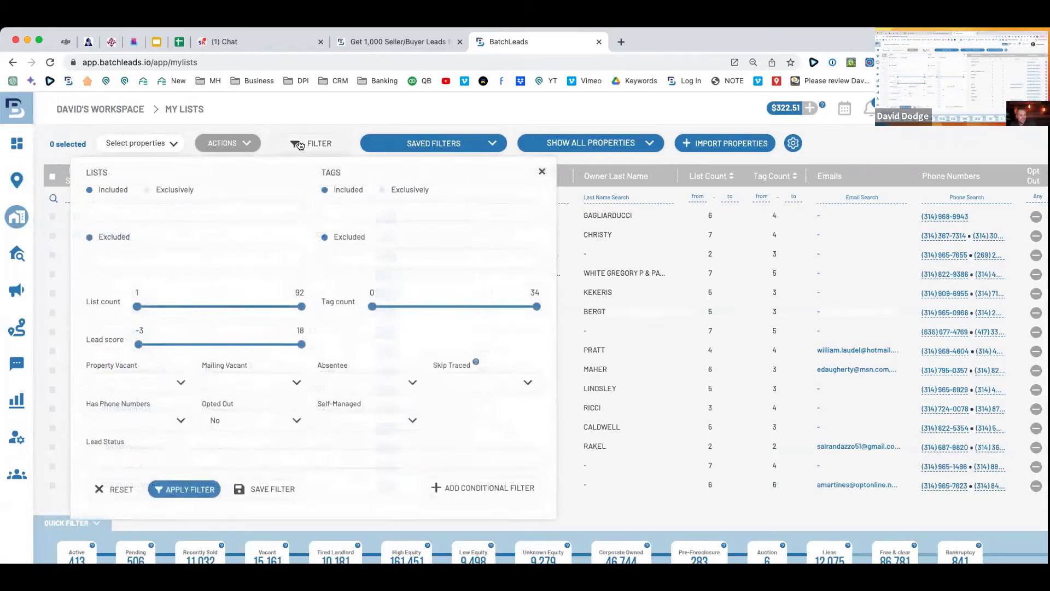
pyautogui.moveTo(135, 310)
pyautogui.mouseDown()
pyautogui.moveTo(180, 308)
pyautogui.moveTo(151, 308)
pyautogui.mouseUp()
pyautogui.click(158, 385)
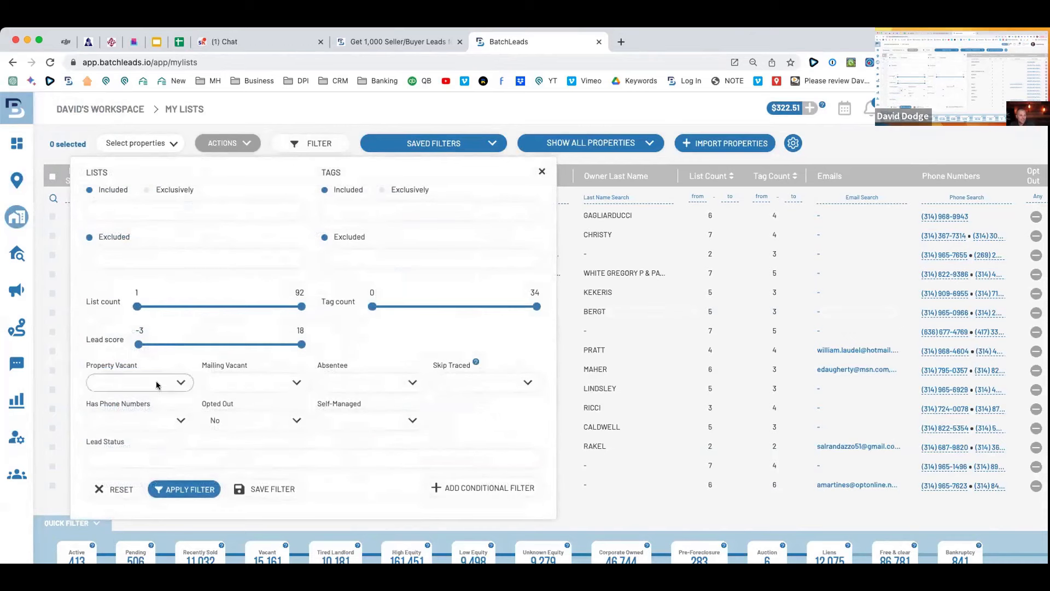
pyautogui.click(160, 360)
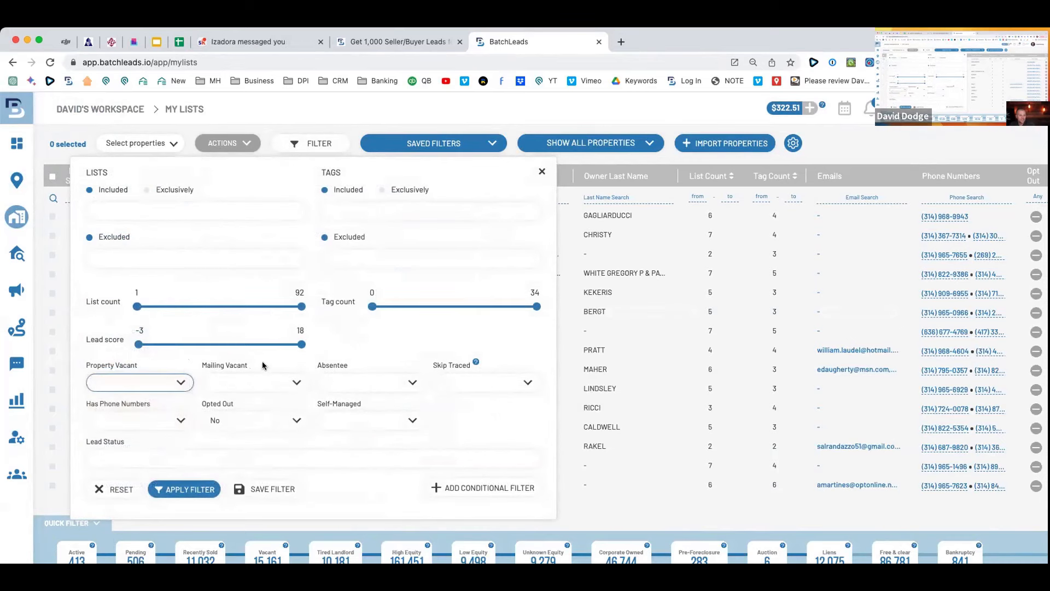
pyautogui.moveTo(22, 246)
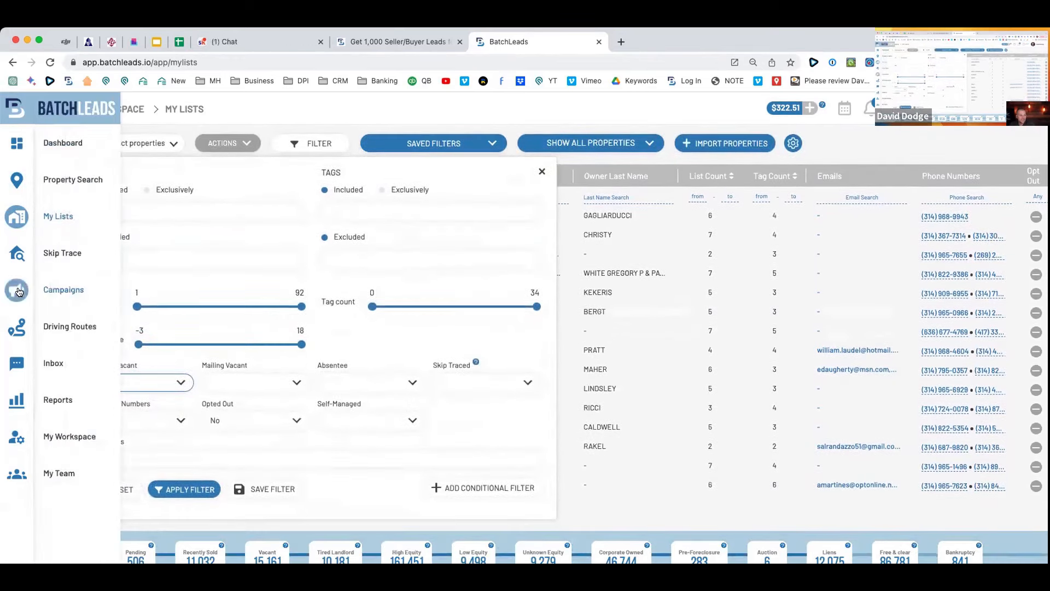
pyautogui.click(54, 246)
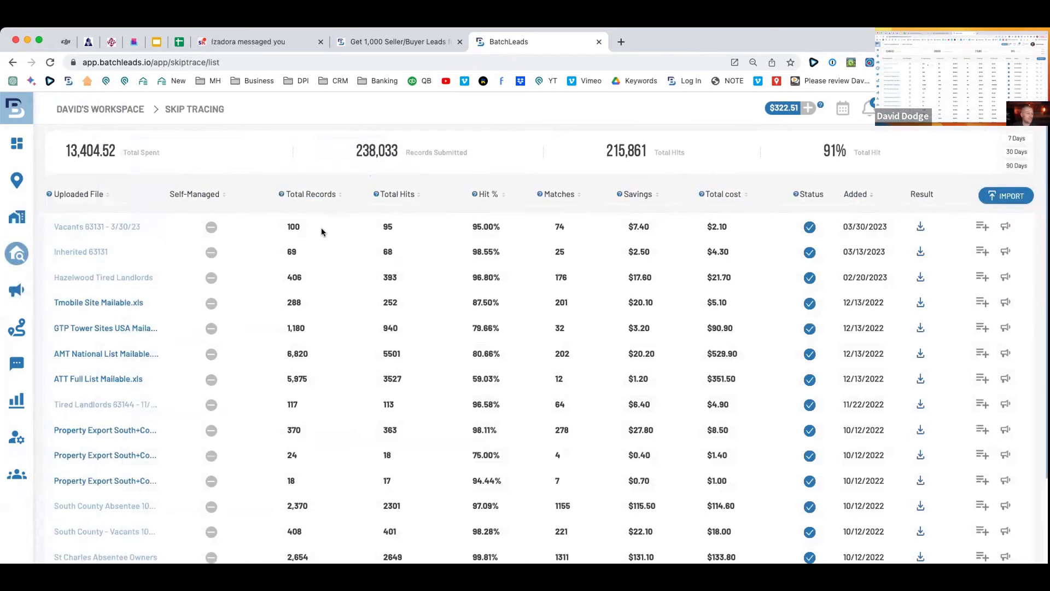
pyautogui.moveTo(319, 228); pyautogui.dragTo(153, 227)
pyautogui.click(117, 235)
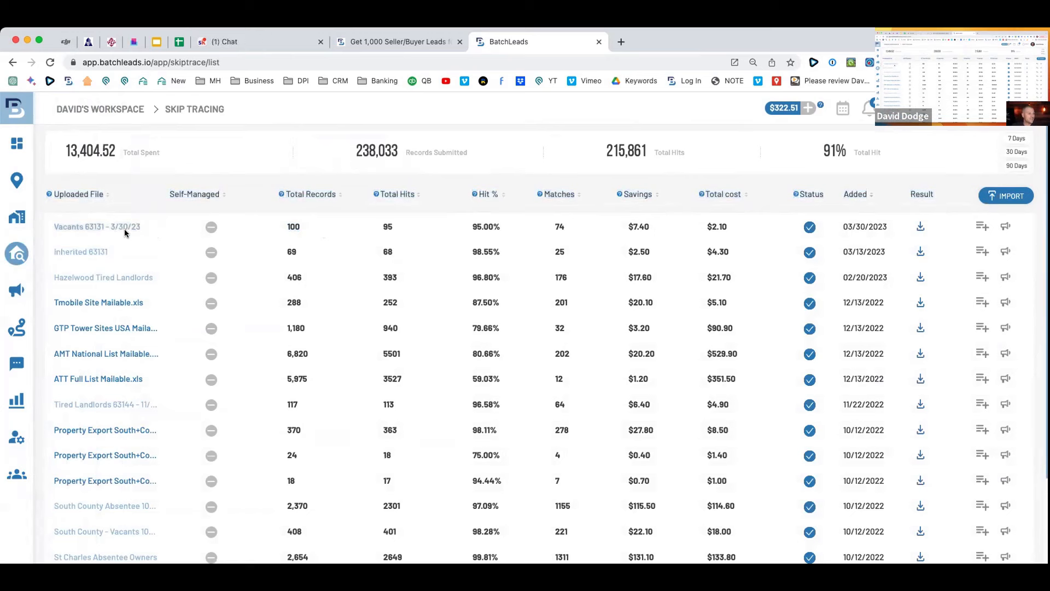
pyautogui.moveTo(394, 227); pyautogui.dragTo(318, 229)
pyautogui.moveTo(500, 229); pyautogui.dragTo(454, 233)
pyautogui.moveTo(319, 230); pyautogui.dragTo(282, 229)
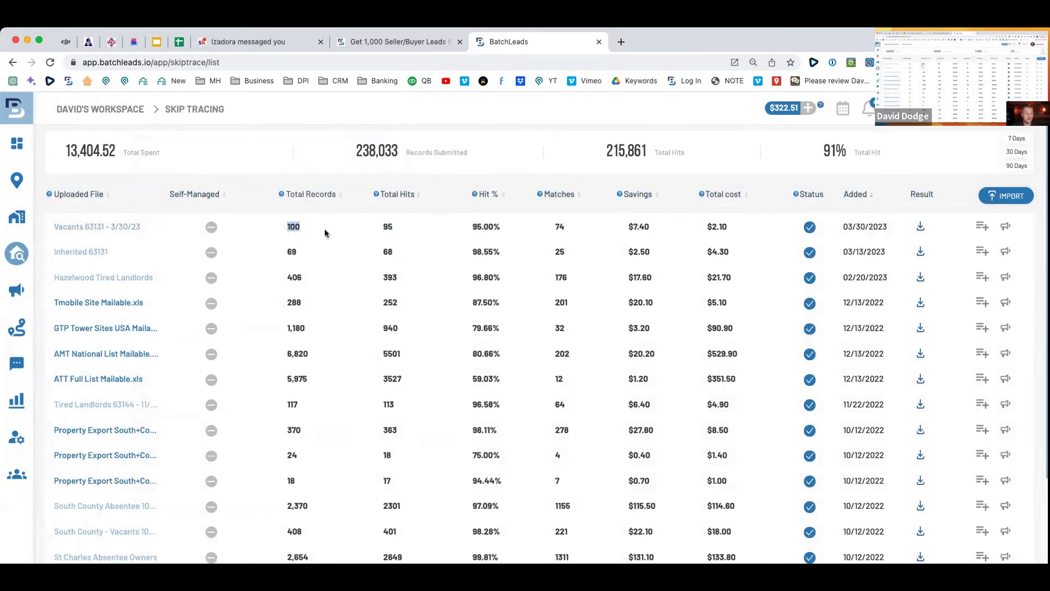
pyautogui.moveTo(573, 227); pyautogui.dragTo(549, 230)
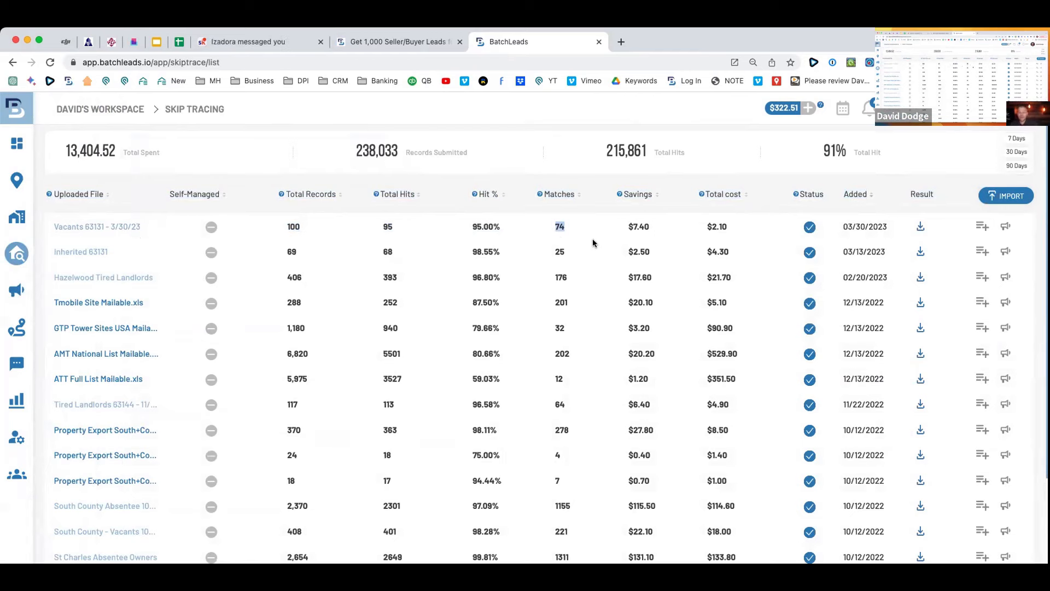
pyautogui.press('super+equal')
pyautogui.press('super+equal')
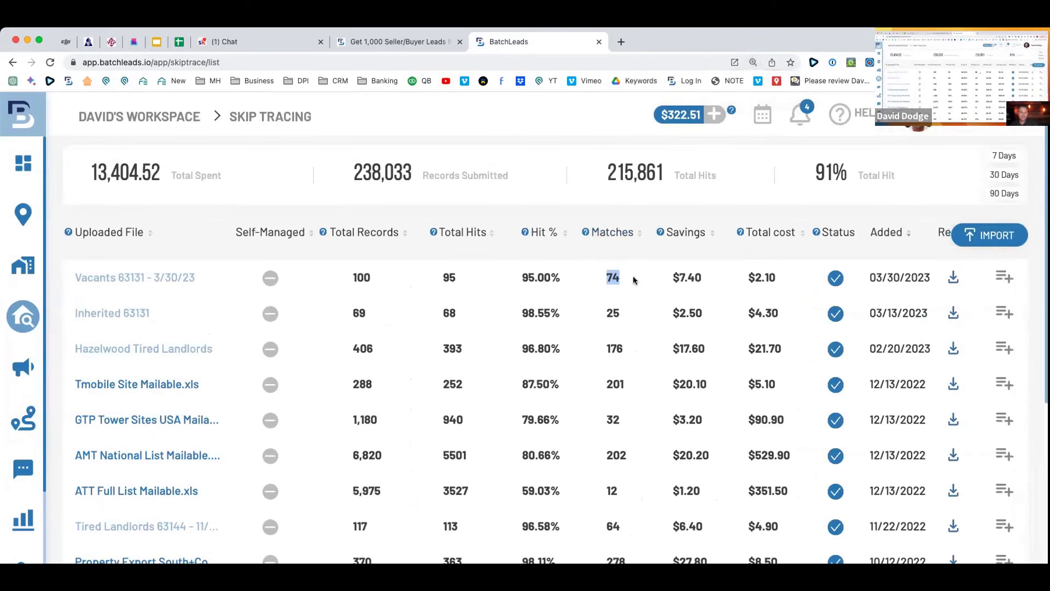
pyautogui.moveTo(712, 279); pyautogui.dragTo(600, 279)
pyautogui.click(630, 279)
pyautogui.moveTo(707, 280); pyautogui.dragTo(660, 281)
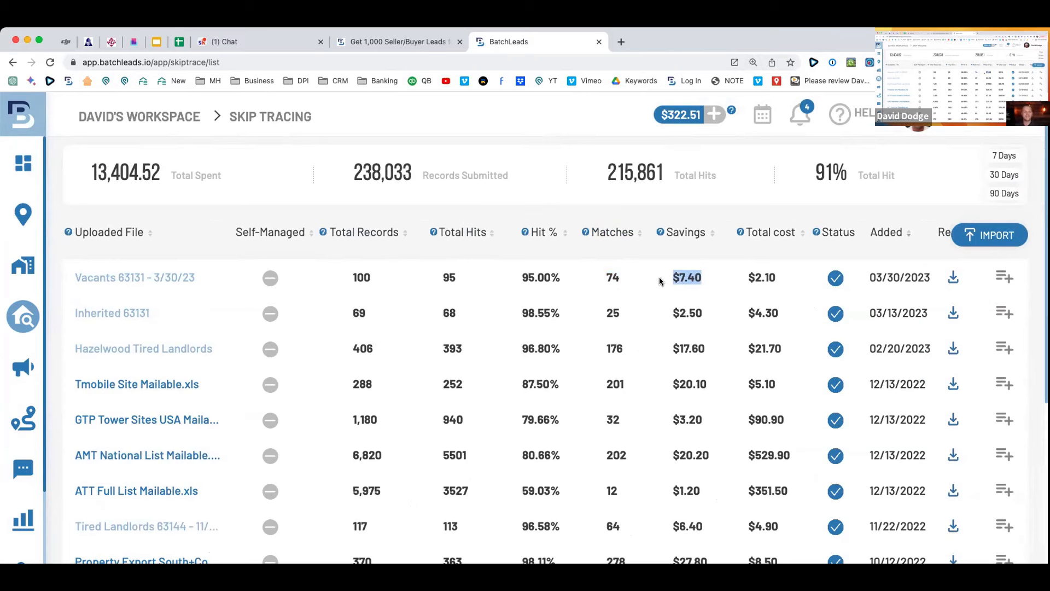
pyautogui.moveTo(788, 283); pyautogui.dragTo(668, 281)
# Open and dismiss the Add To List and Push to Campaign prompts for Vacants 63131.
pyautogui.click(1004, 277)
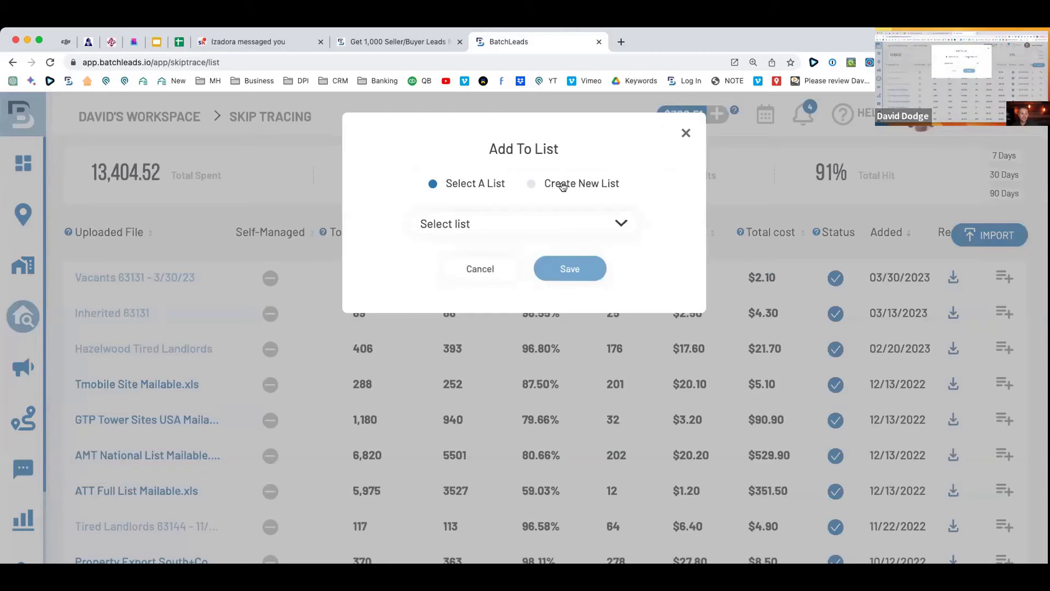
pyautogui.click(499, 278)
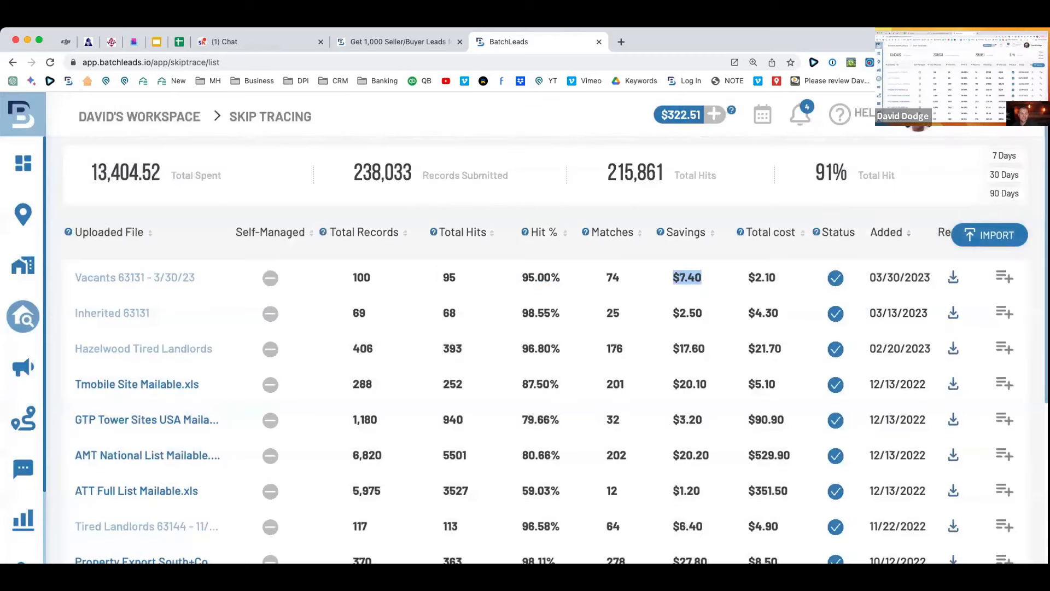
pyautogui.press('super+minus')
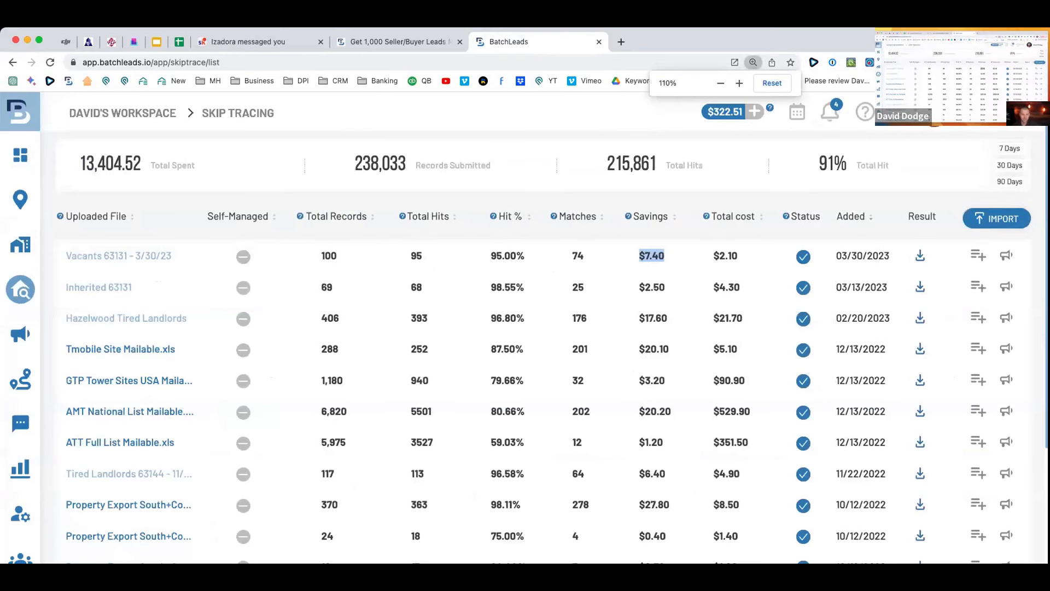
pyautogui.click(1000, 256)
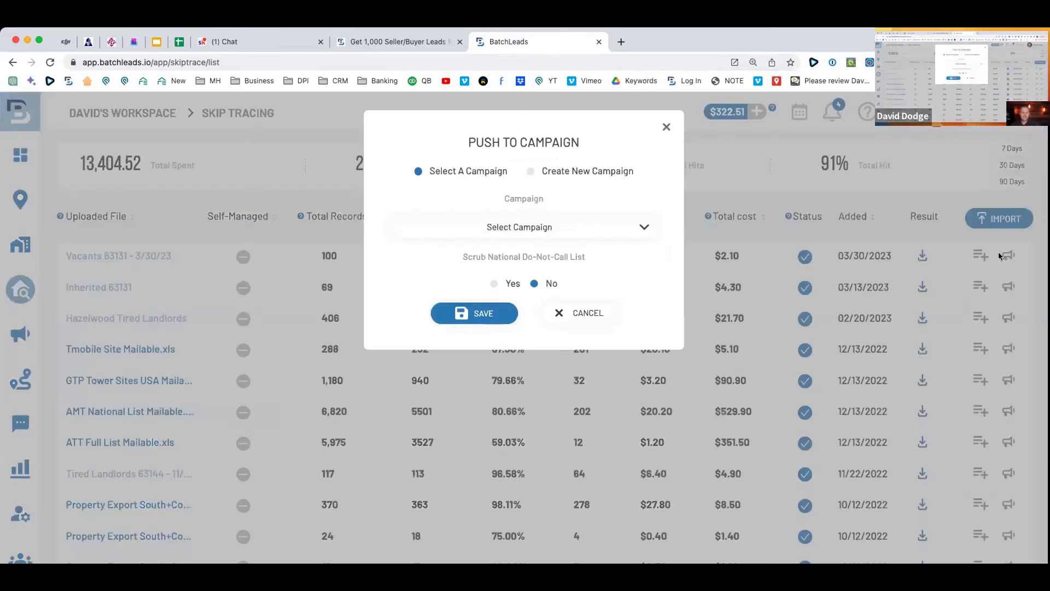
pyautogui.click(666, 128)
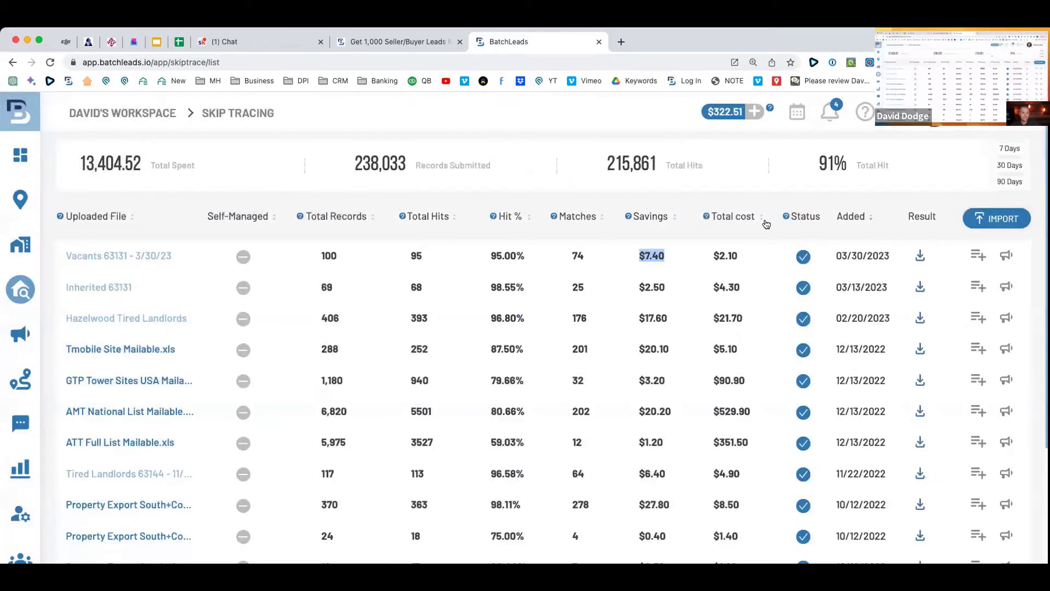
# Download the Vacants 63131 skip-trace export and select columns A–C in Excel.
pyautogui.click(919, 256)
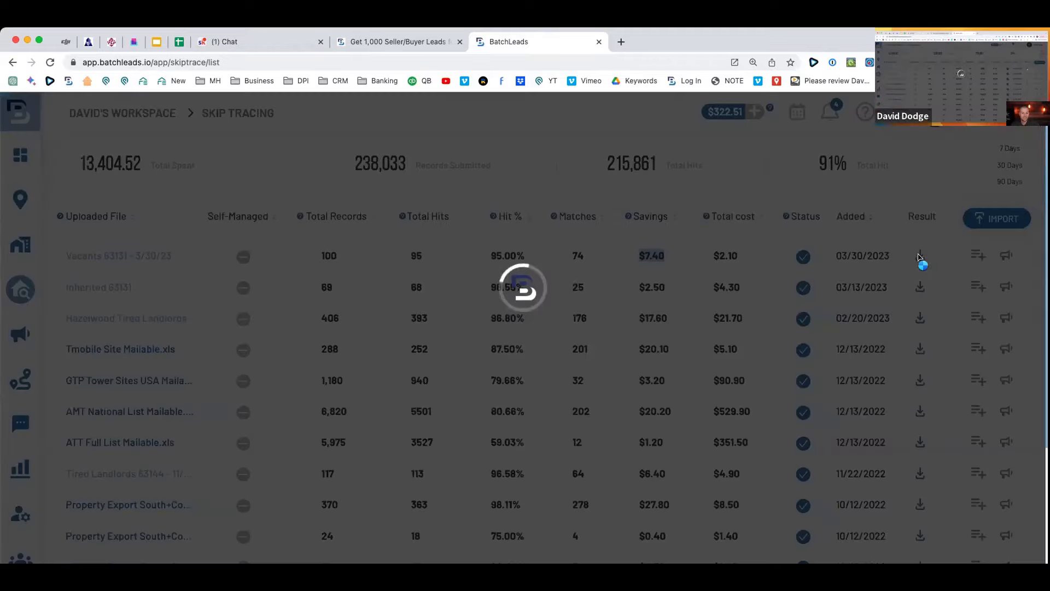
pyautogui.scroll(-1, 1022, 484)
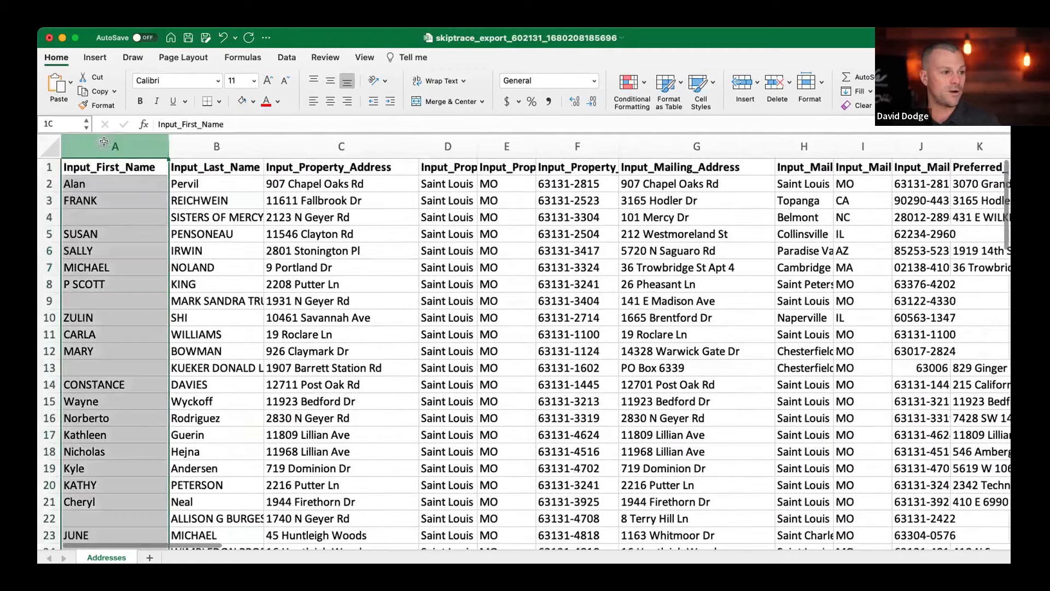
pyautogui.moveTo(115, 146); pyautogui.dragTo(341, 147)
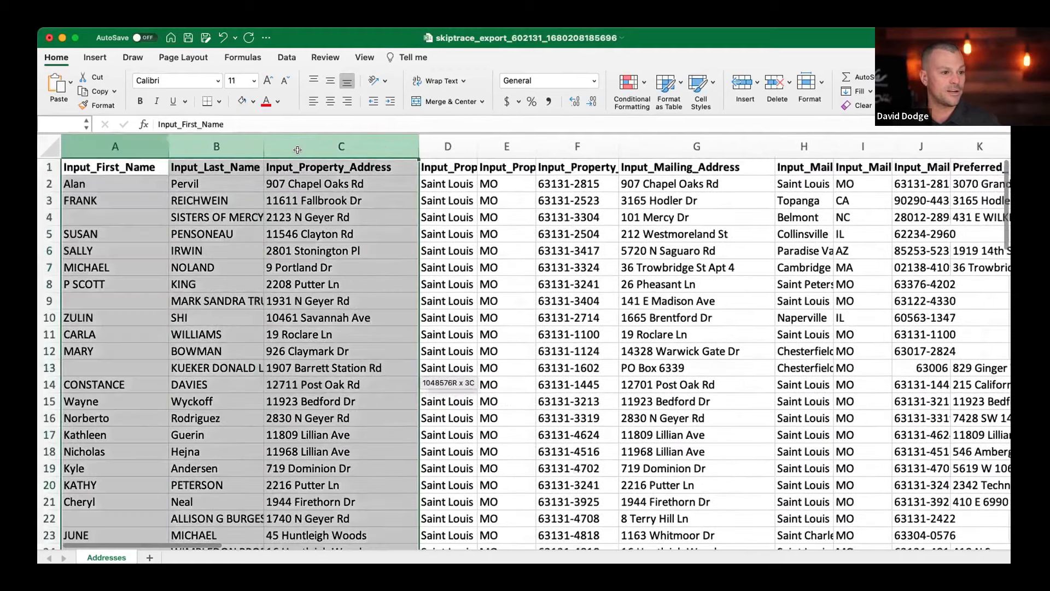
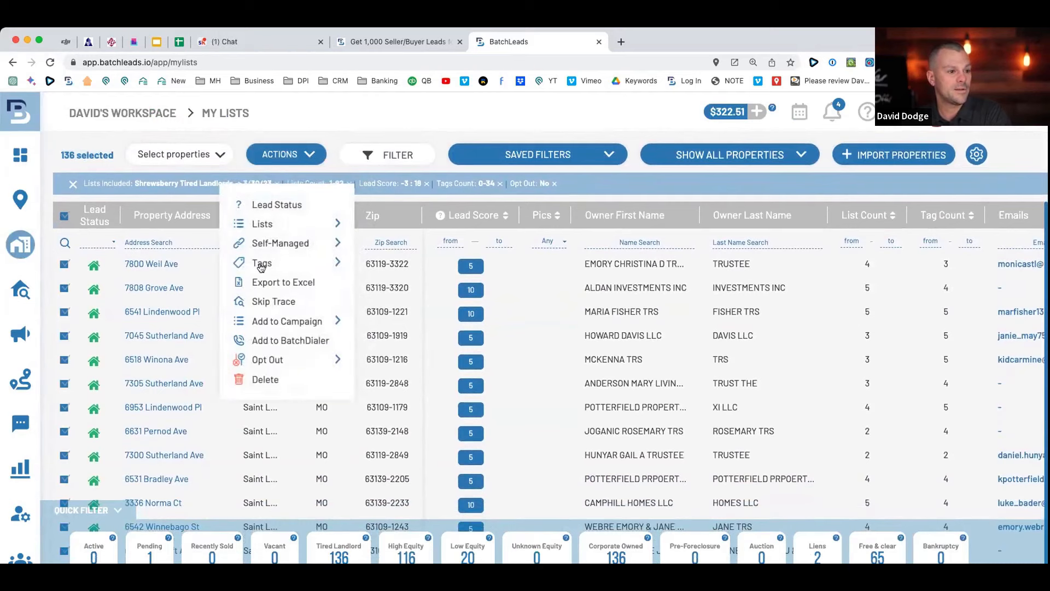
# Skip trace the 136 selected records as 'Shrewsberry Tired Landlord' ($13.60), then view the skip tracing history.
pyautogui.click(272, 302)
pyautogui.click(403, 164)
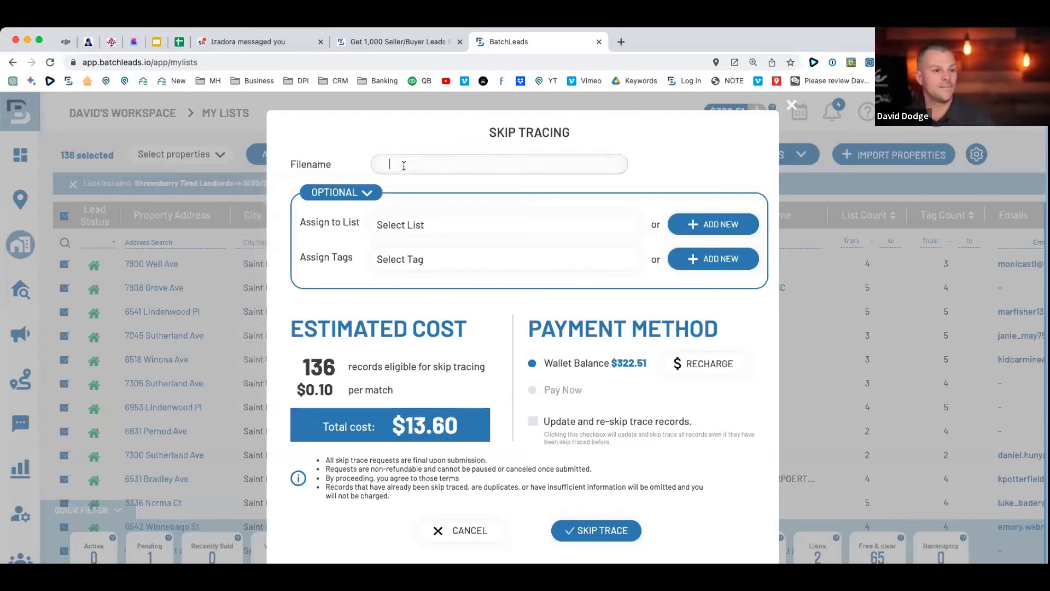
pyautogui.write('Shrewsberry Tired Landlords - 3/30/23')
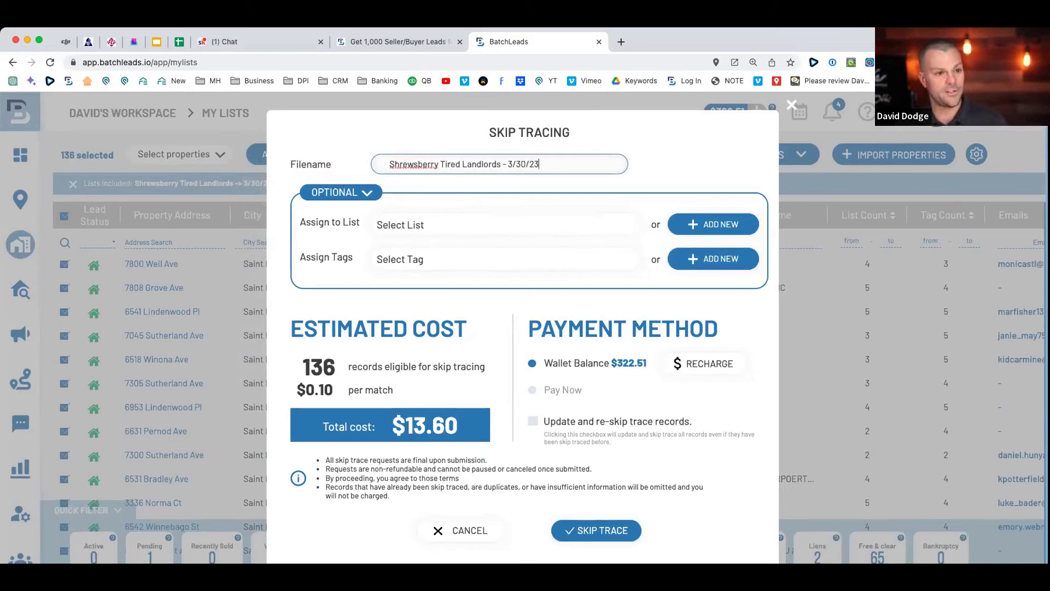
pyautogui.scroll(-1, 461, 274)
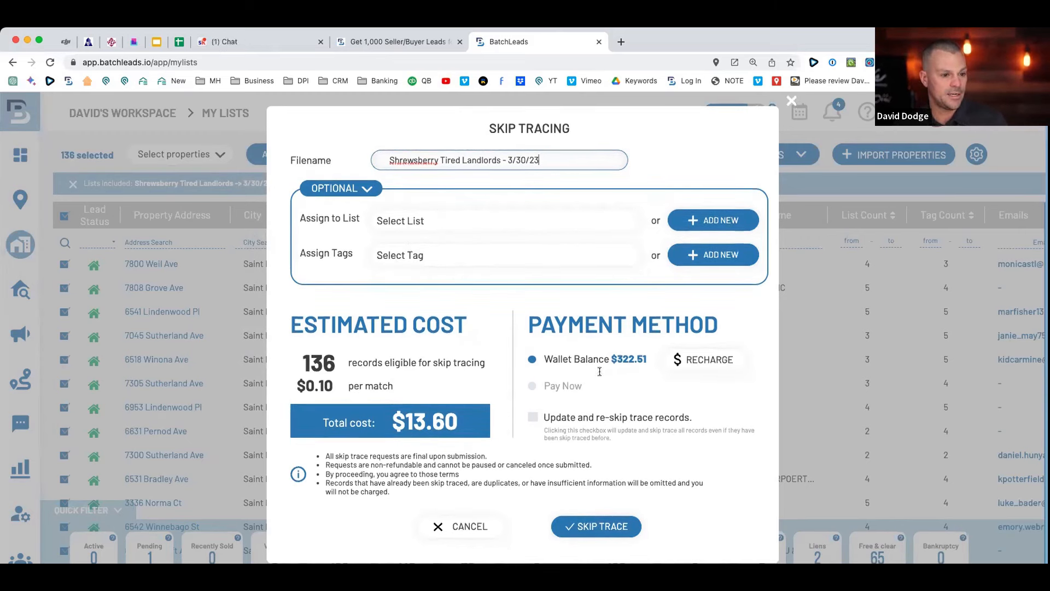
pyautogui.click(607, 525)
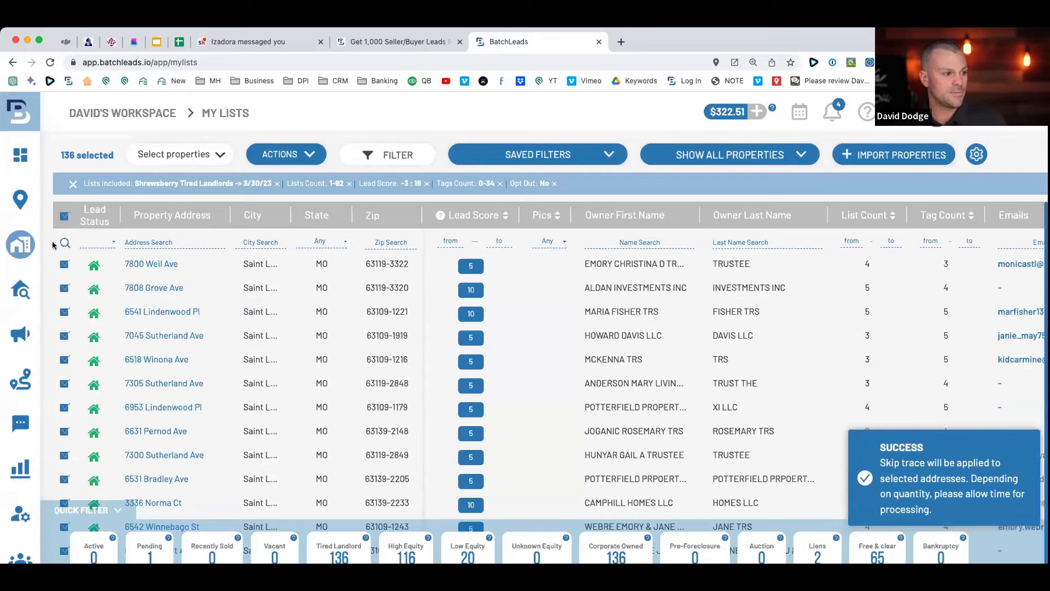
pyautogui.click(50, 289)
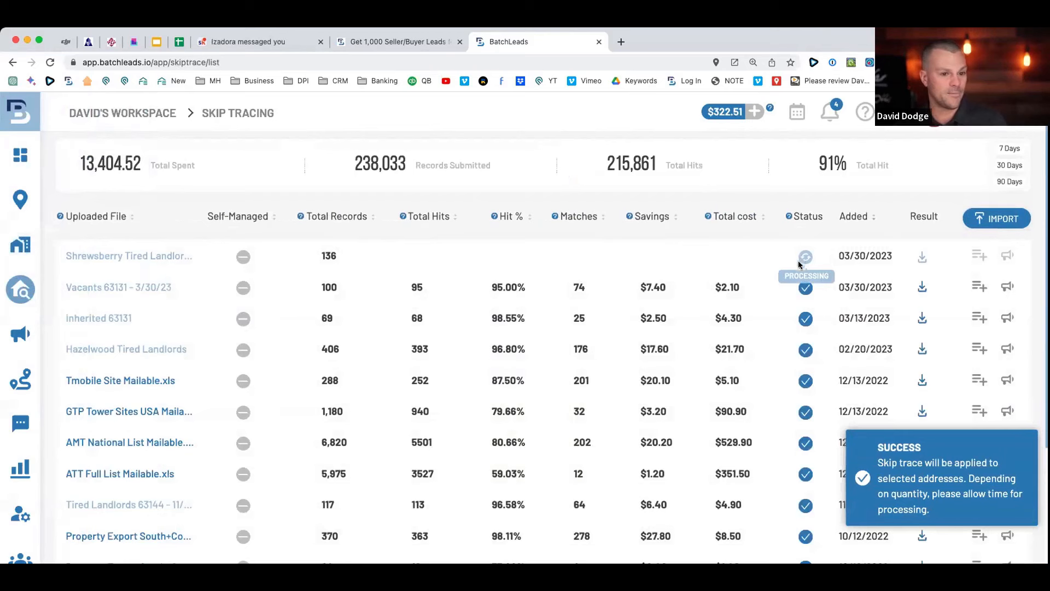
# Highlight the 136 submitted records and $7.40 Vacants savings, then sort the history by Matches and Uploaded File.
pyautogui.moveTo(342, 258); pyautogui.dragTo(295, 259)
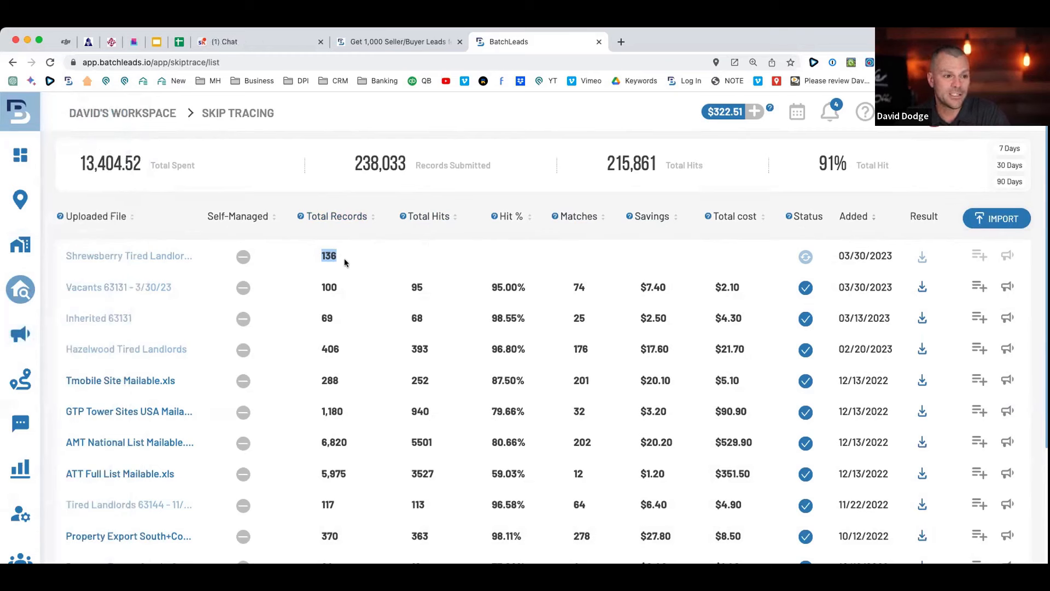
pyautogui.doubleClick(653, 287)
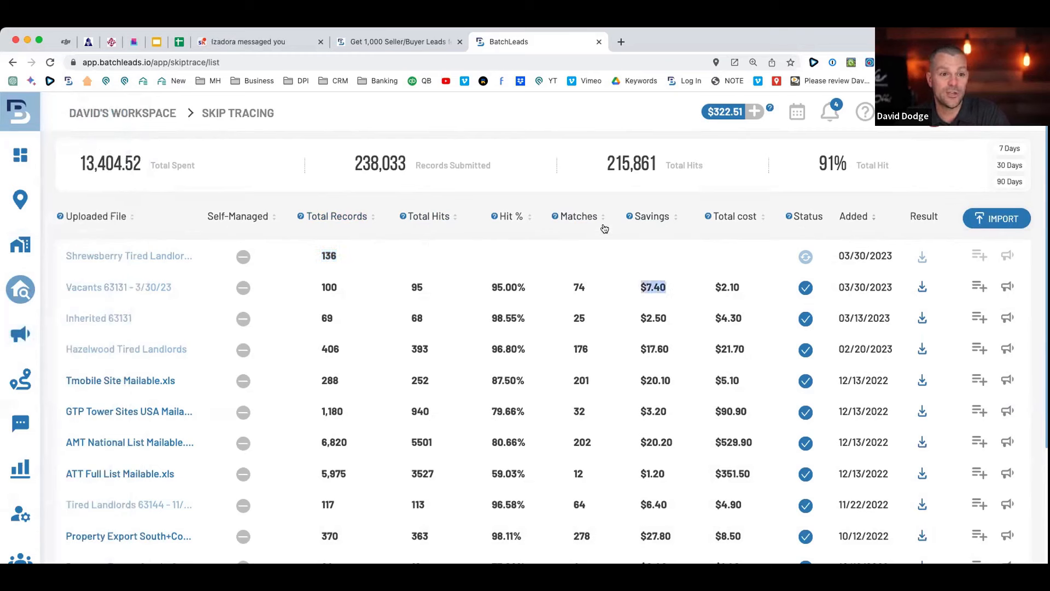
pyautogui.click(555, 223)
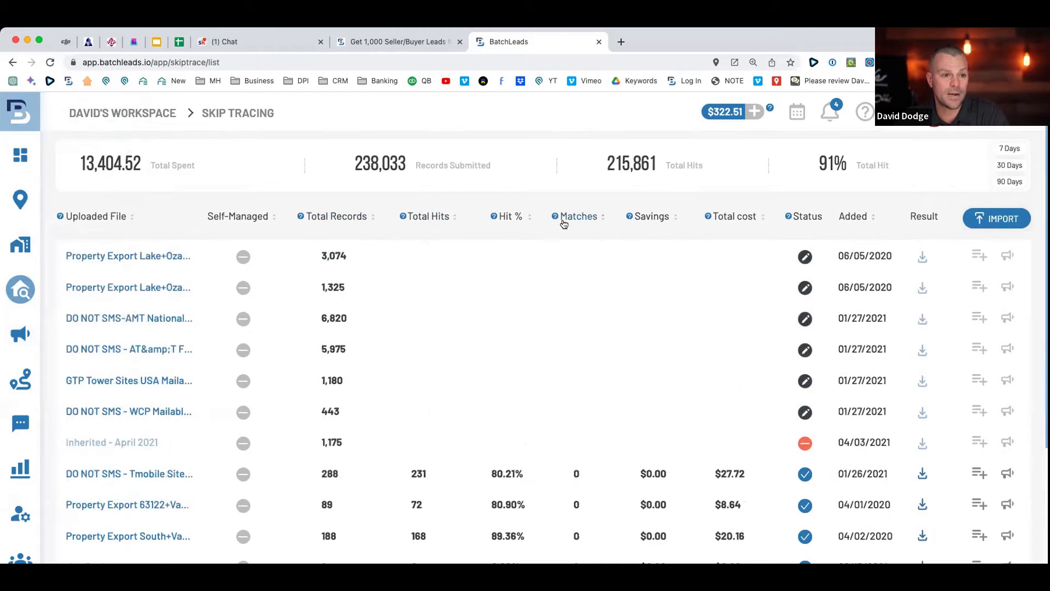
pyautogui.click(125, 217)
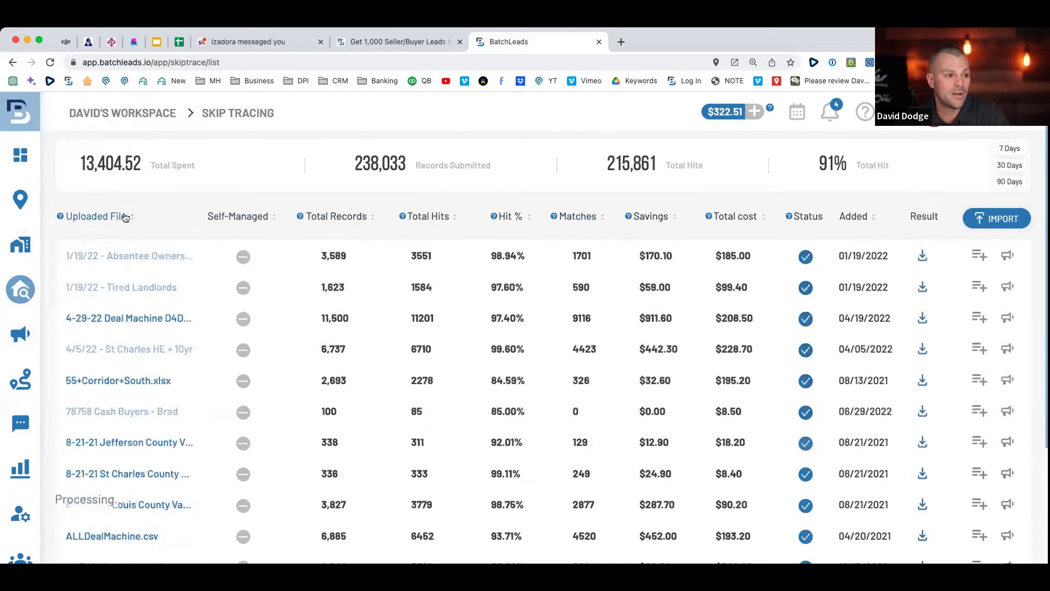
pyautogui.moveTo(20, 243)
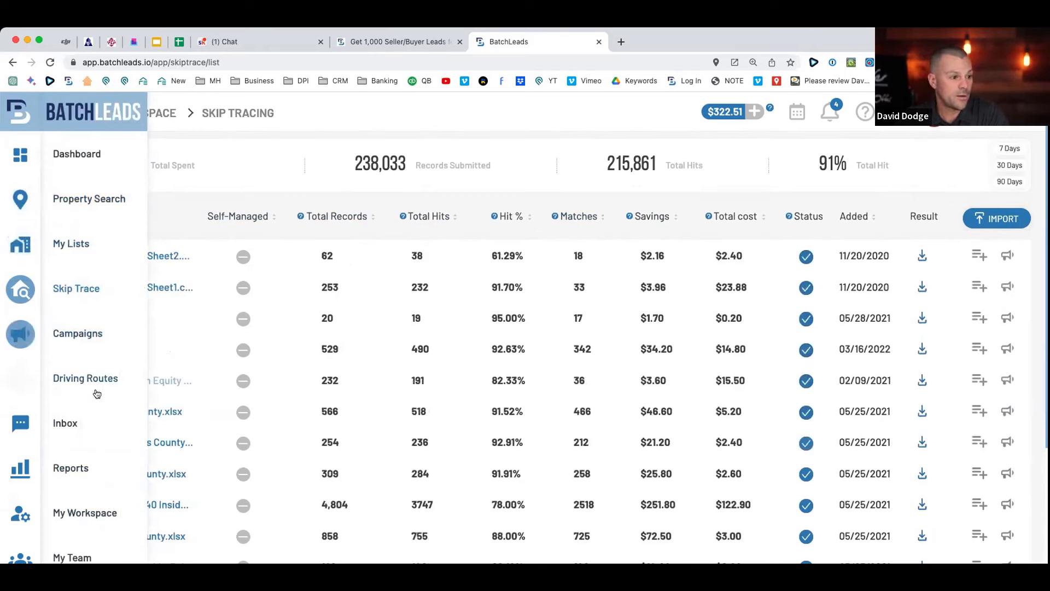
# Filter the Inbox by Hot lead, Warm lead, Not interested, DNC, then All, and show the quick replies.
pyautogui.click(71, 423)
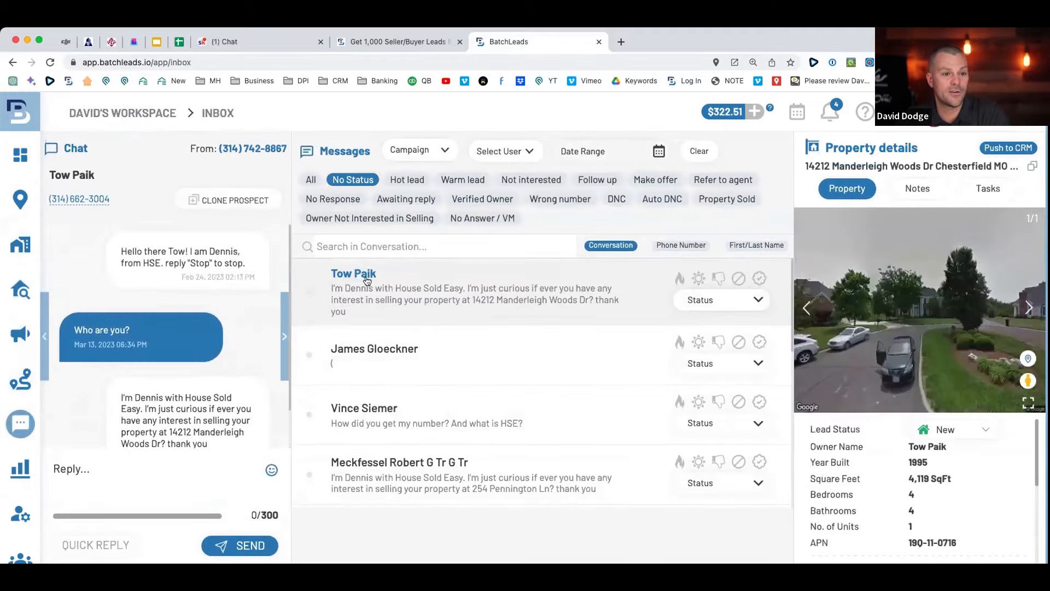
pyautogui.scroll(-8, 367, 281)
pyautogui.scroll(3, 353, 281)
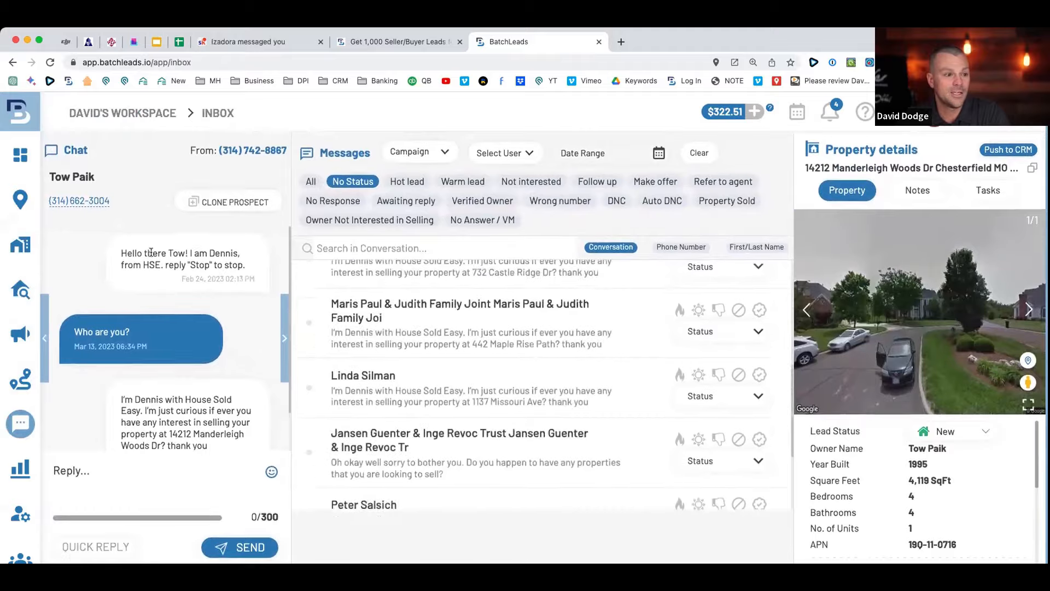
pyautogui.click(409, 181)
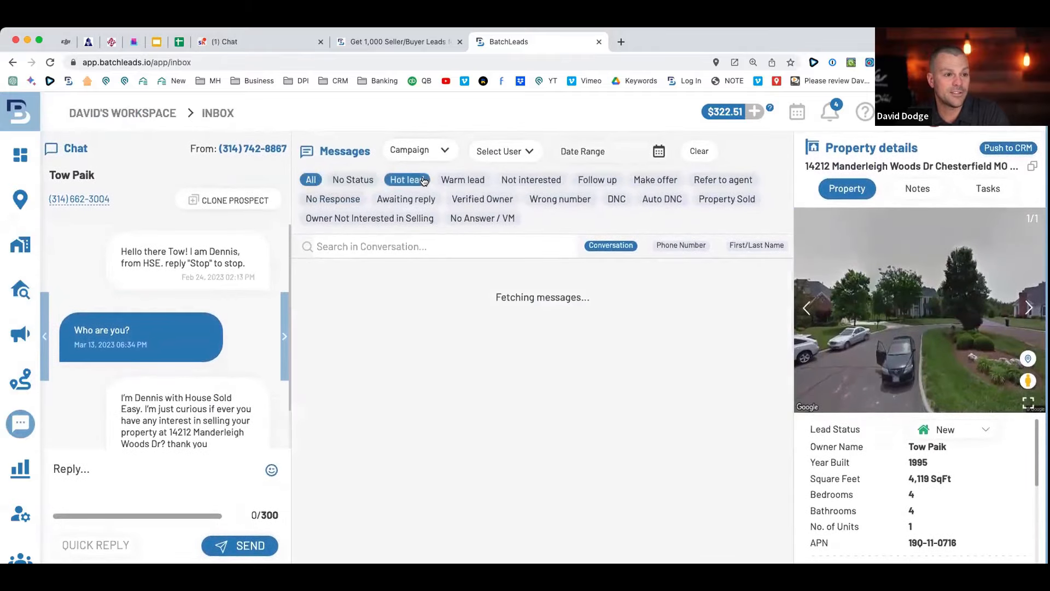
pyautogui.click(462, 179)
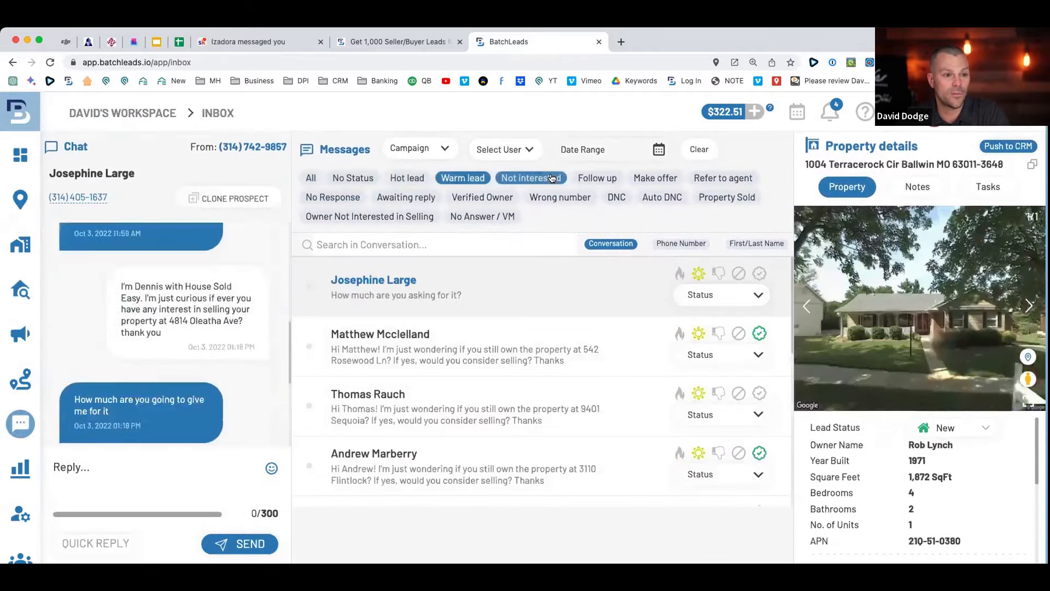
pyautogui.click(552, 178)
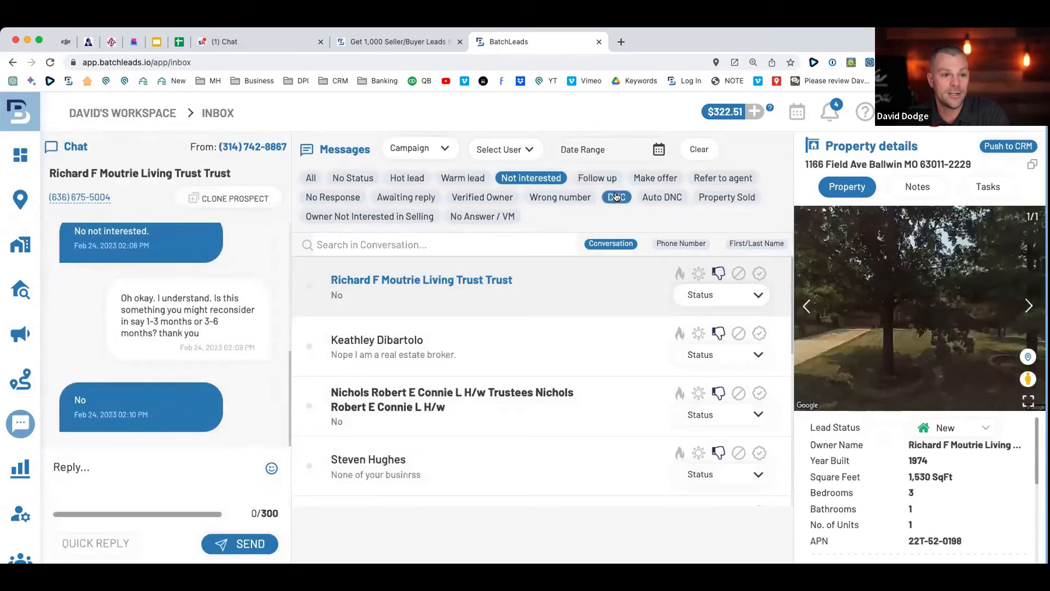
pyautogui.click(616, 196)
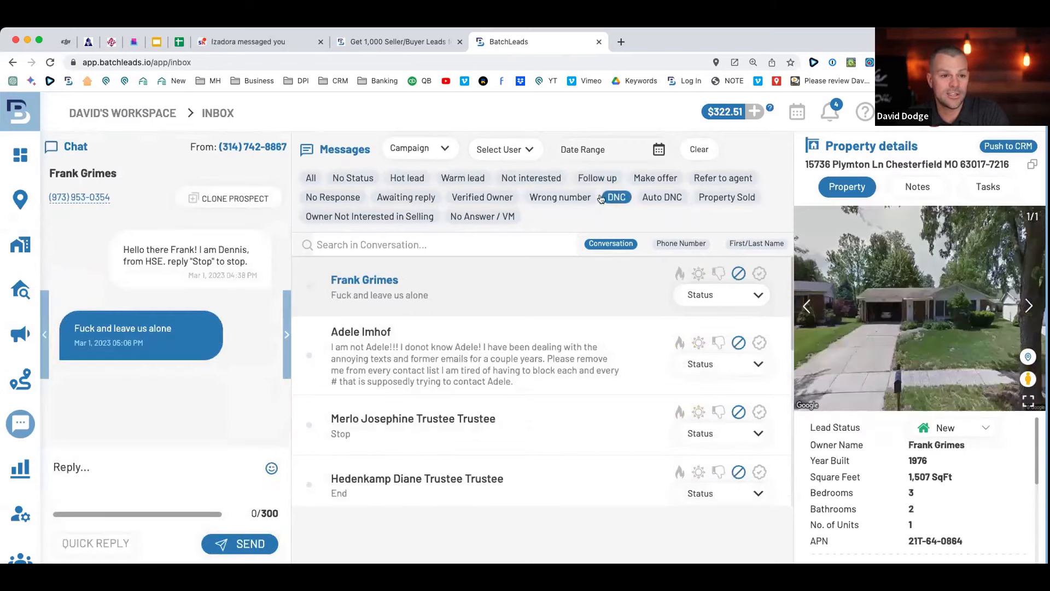
pyautogui.click(312, 178)
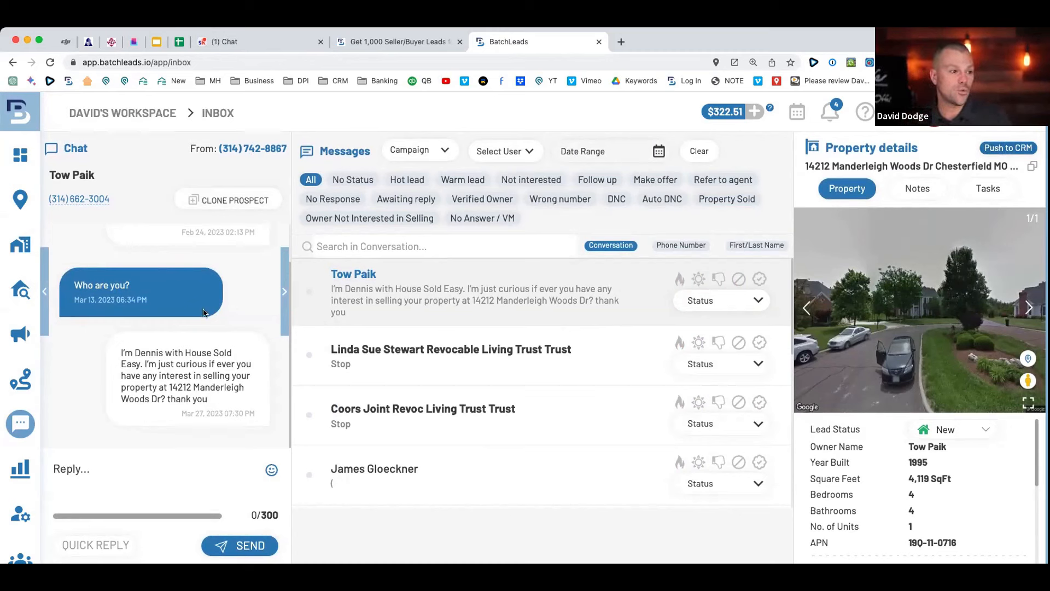
pyautogui.click(105, 547)
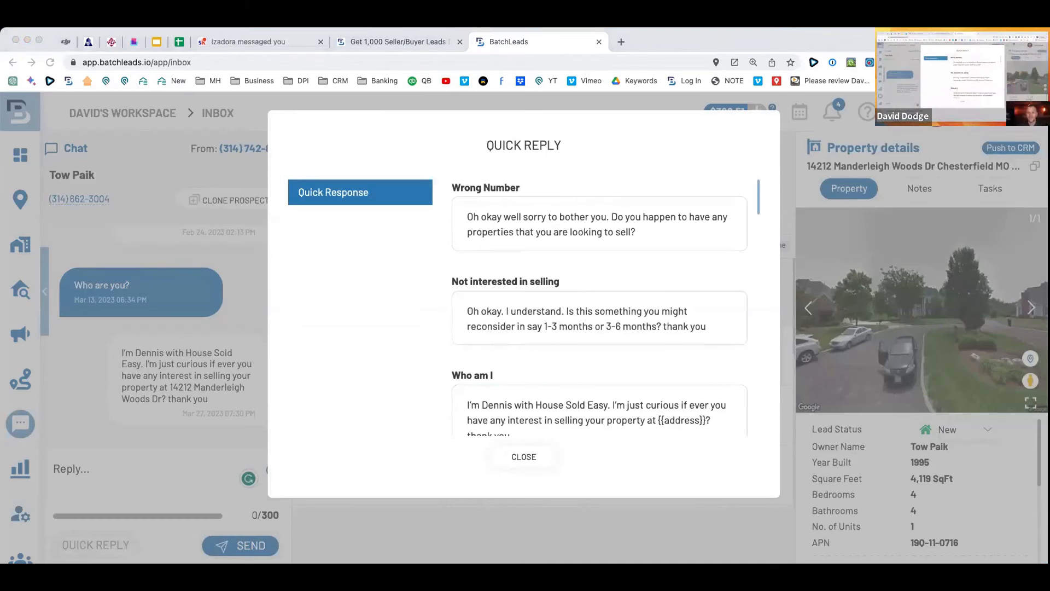
# Scroll through the saved quick replies (Wrong Number, Not interested in selling, Who am I) and close the list.
pyautogui.click(721, 44)
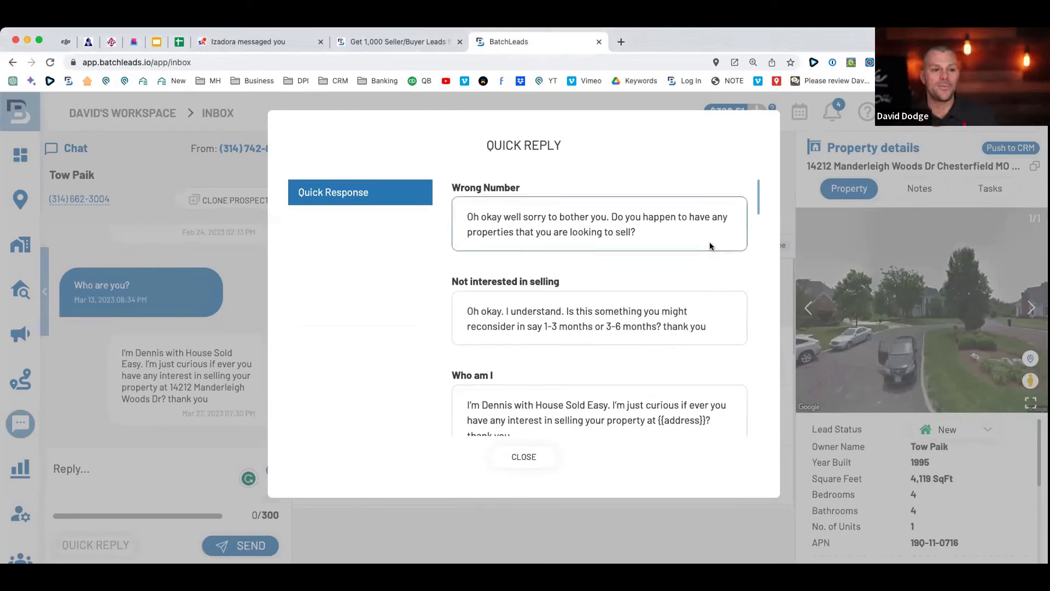
pyautogui.scroll(-5, 599, 278)
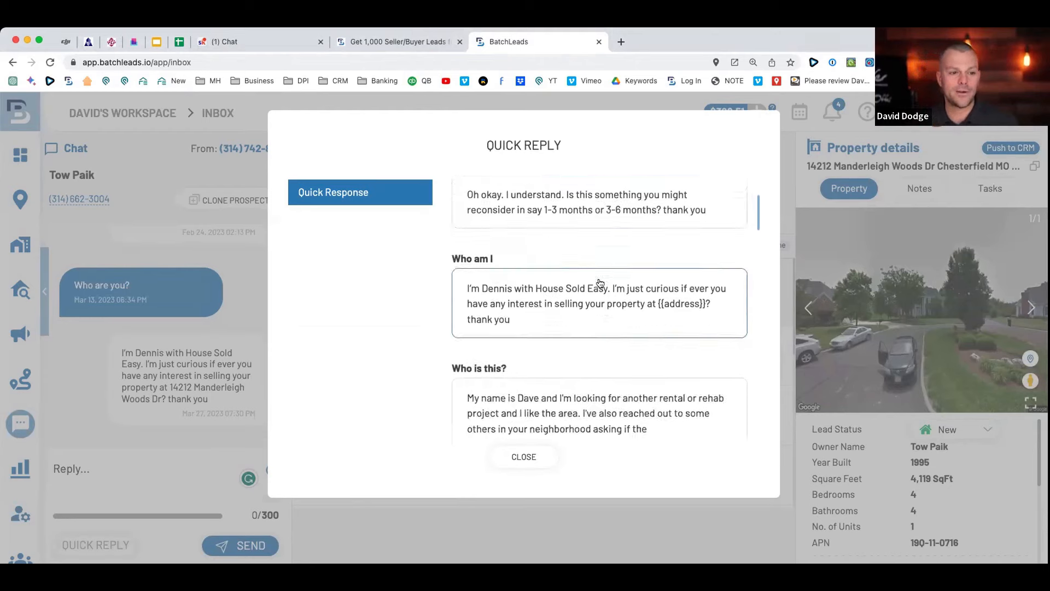
pyautogui.scroll(-7, 603, 281)
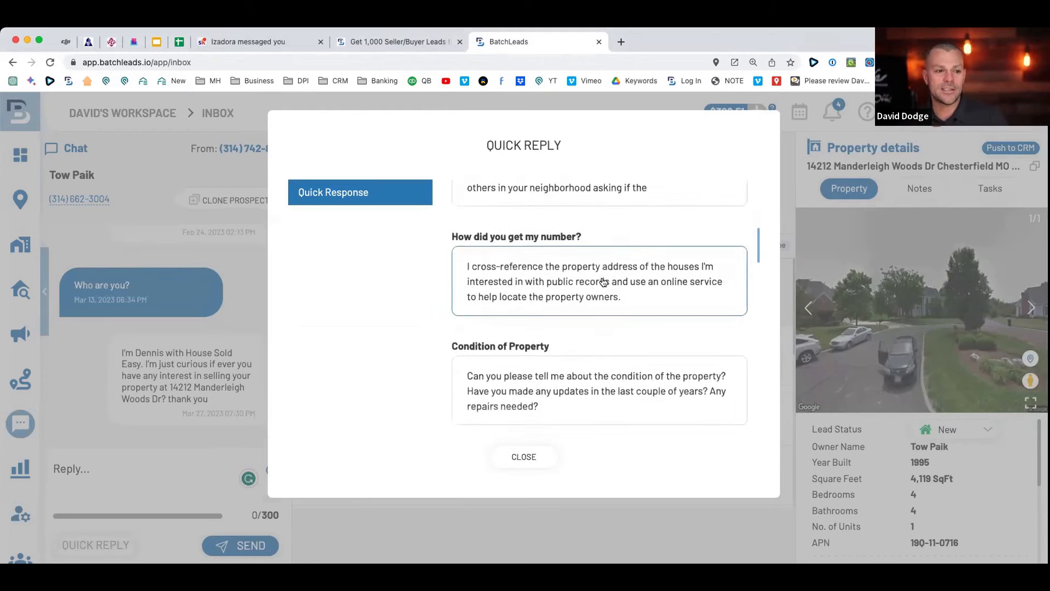
pyautogui.scroll(-2, 602, 278)
pyautogui.scroll(9, 601, 278)
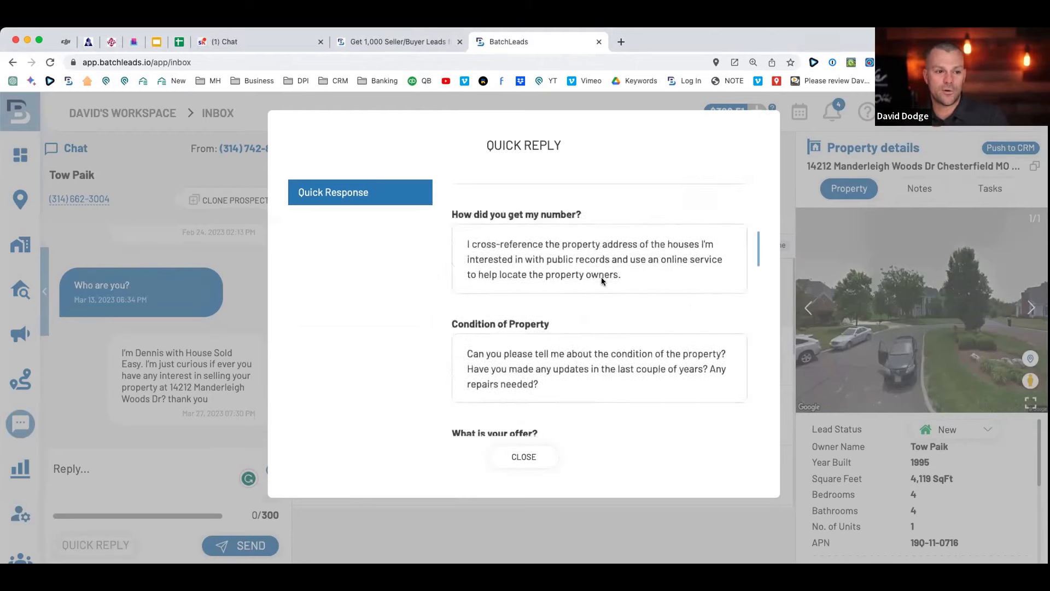
pyautogui.scroll(2, 601, 276)
pyautogui.scroll(-11, 602, 279)
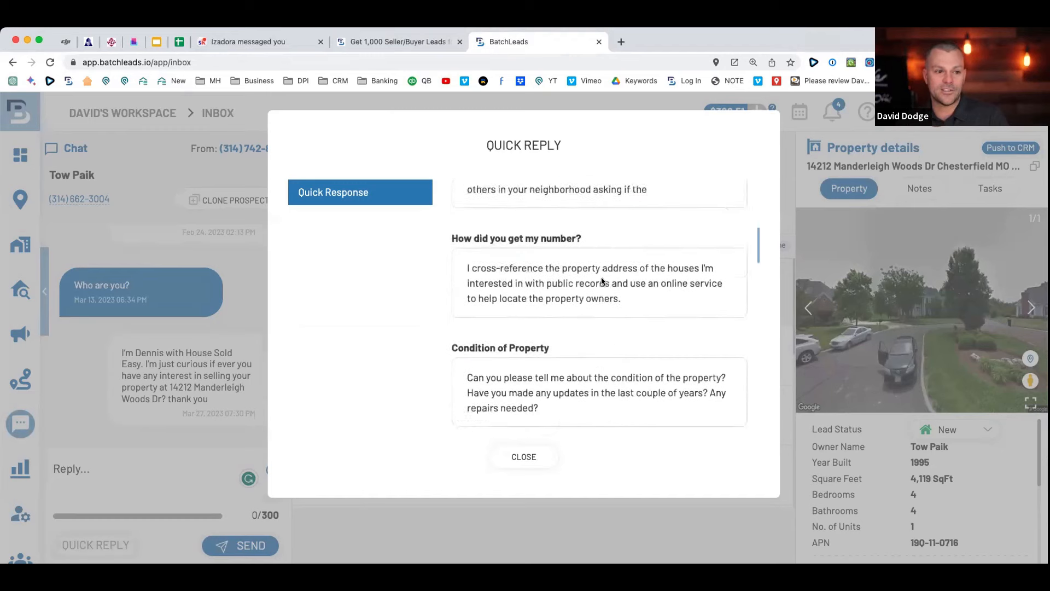
pyautogui.scroll(-15, 601, 281)
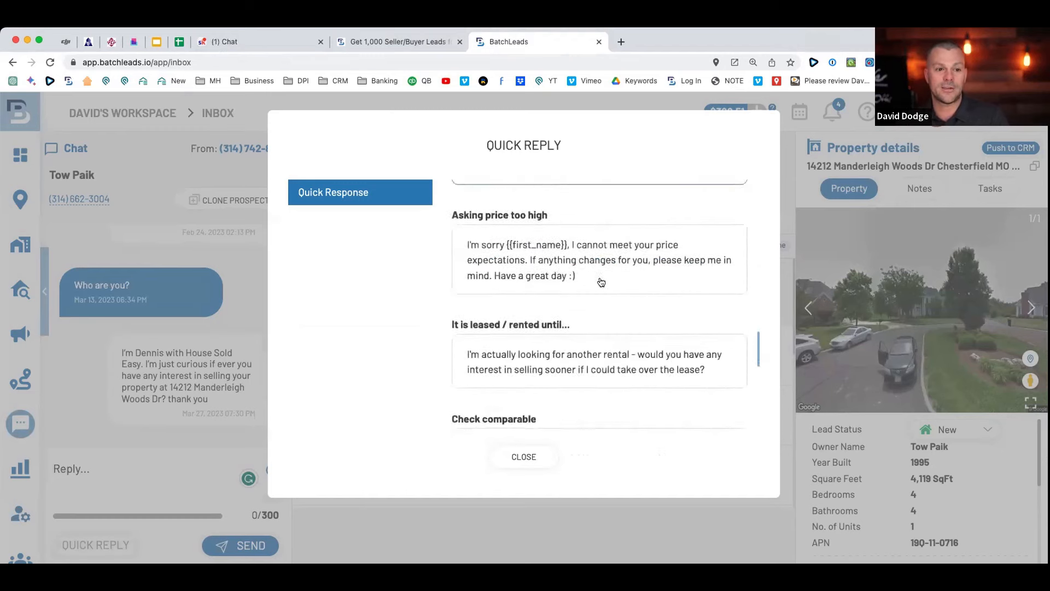
pyautogui.scroll(-8, 601, 281)
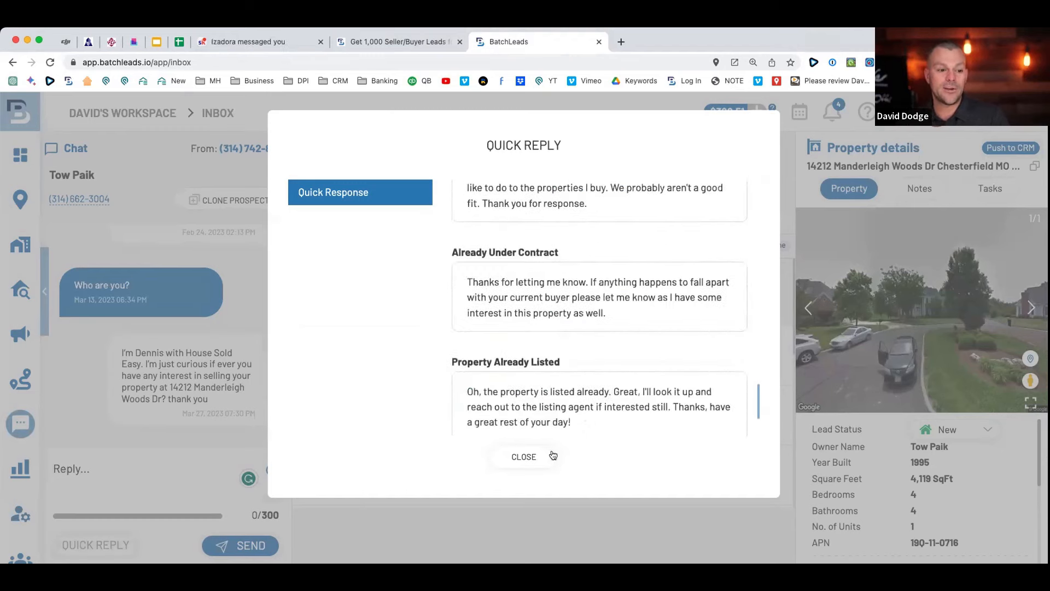
pyautogui.click(551, 457)
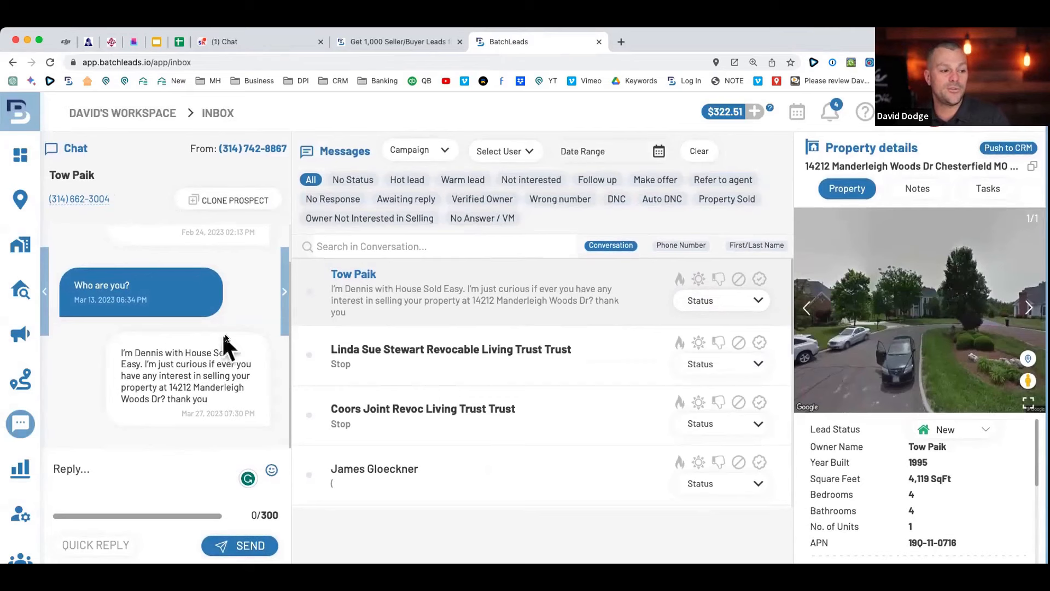
pyautogui.scroll(-1, 189, 274)
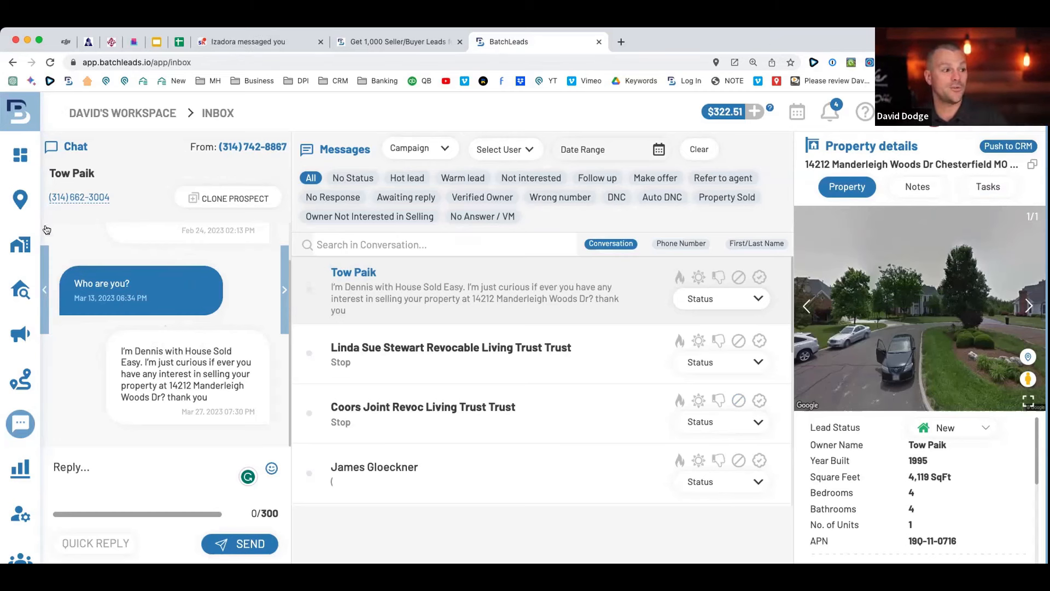
# In the skip tracing results, highlight the 136 records, 133 hits, 97.79% hit rate, 71 matches and $7.10 savings.
pyautogui.click(33, 288)
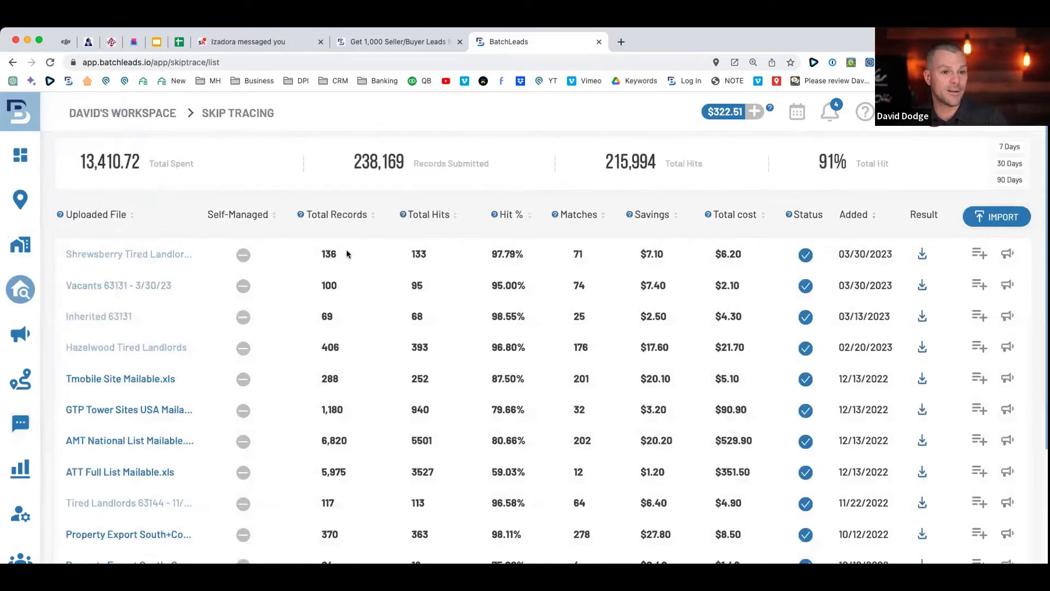
pyautogui.moveTo(346, 249); pyautogui.dragTo(294, 248)
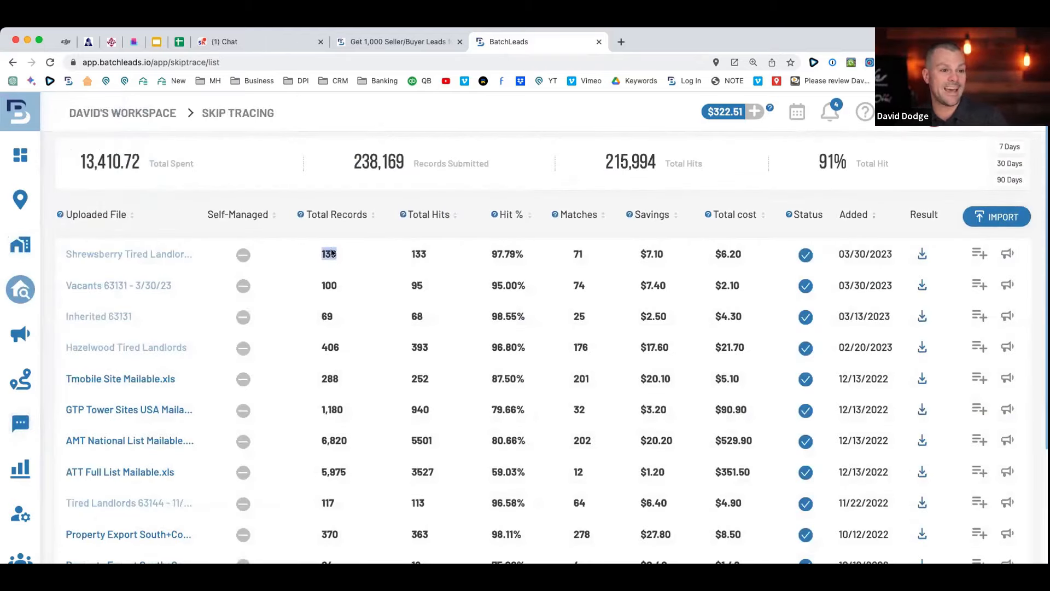
pyautogui.moveTo(438, 250); pyautogui.dragTo(395, 255)
pyautogui.moveTo(528, 257); pyautogui.dragTo(475, 258)
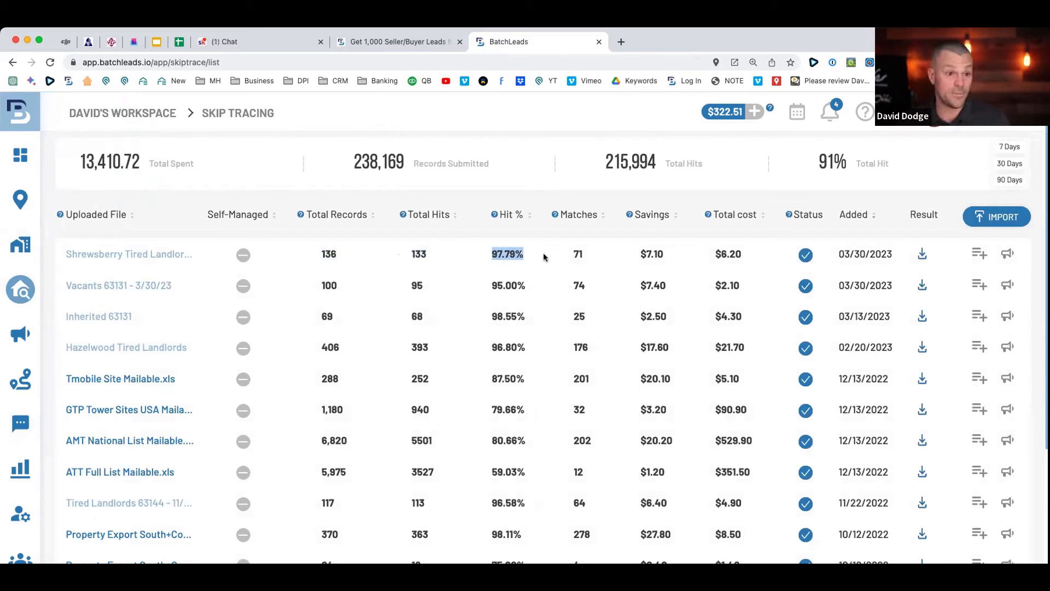
pyautogui.moveTo(588, 252); pyautogui.dragTo(556, 256)
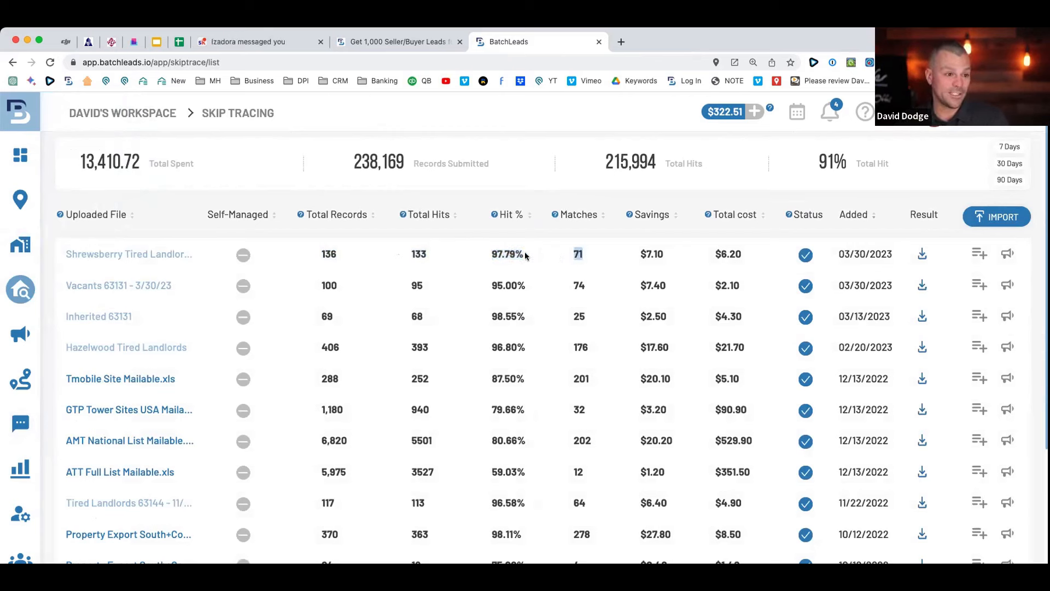
pyautogui.moveTo(346, 261); pyautogui.dragTo(280, 256)
pyautogui.moveTo(664, 254); pyautogui.dragTo(629, 257)
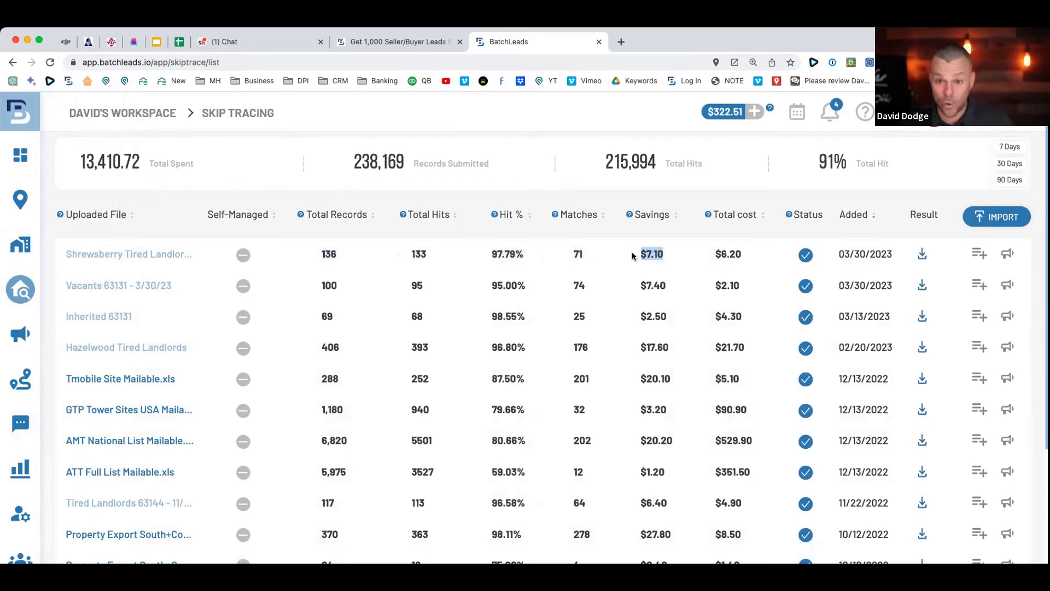
# Highlight the second row and the $6.20 total cost, then open Push to Campaign for the Shrewsberry job.
pyautogui.keyDown('shift'); pyautogui.click(668, 288); pyautogui.keyUp('shift')
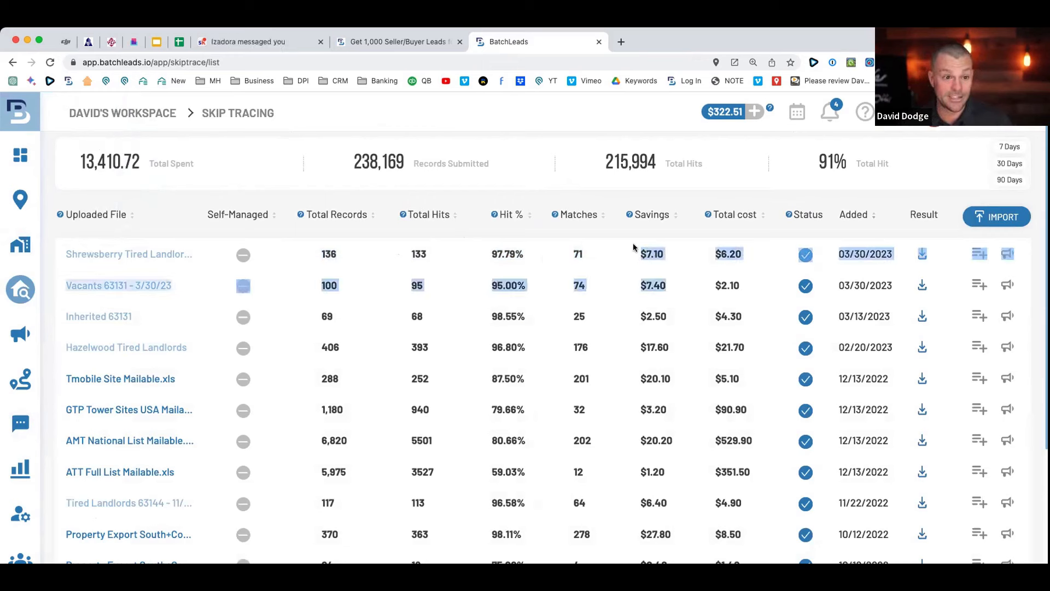
pyautogui.click(652, 269)
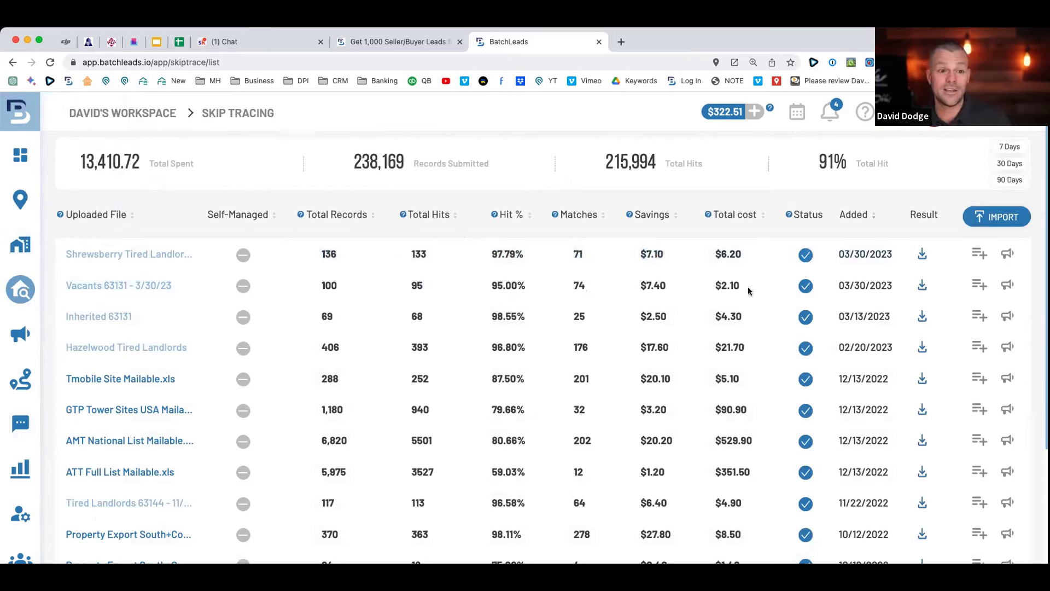
pyautogui.moveTo(749, 291); pyautogui.dragTo(713, 252)
pyautogui.click(704, 249)
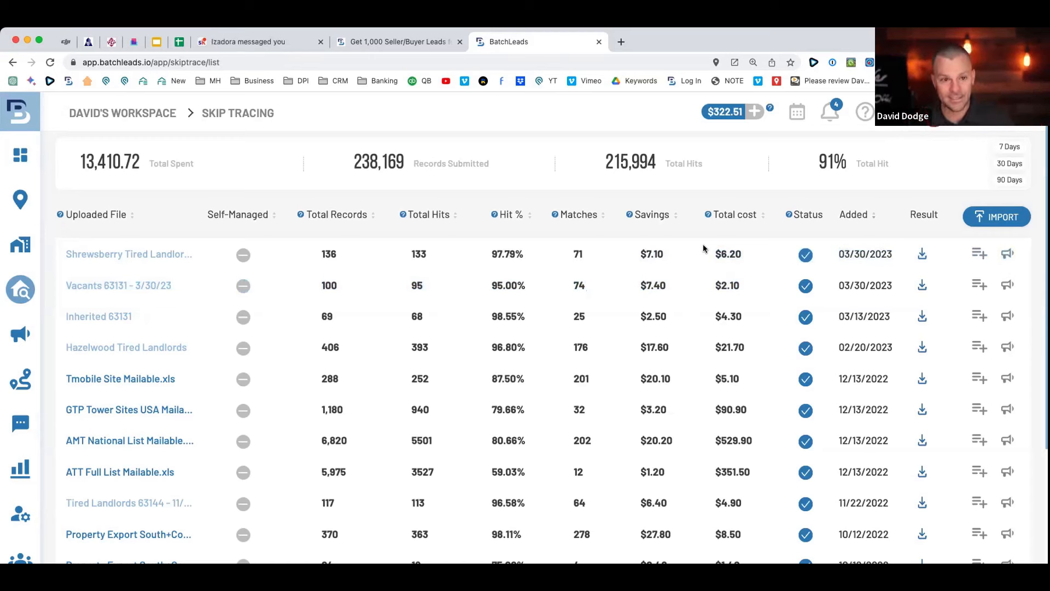
pyautogui.click(1006, 284)
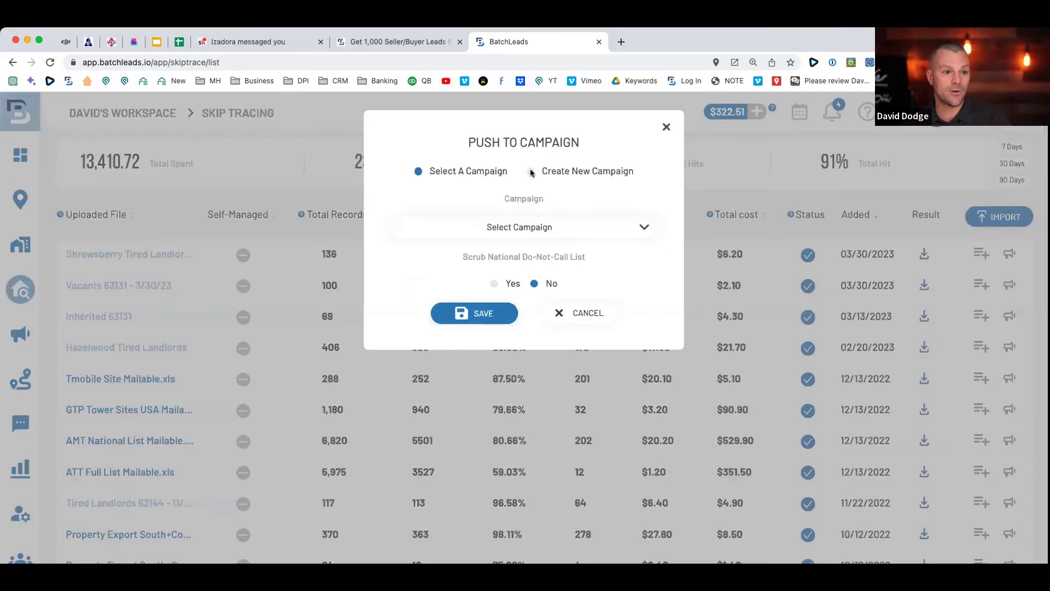
# Look over the Create New Campaign form, dismiss it, and go to the Property Search map.
pyautogui.click(531, 172)
pyautogui.scroll(-5, 549, 354)
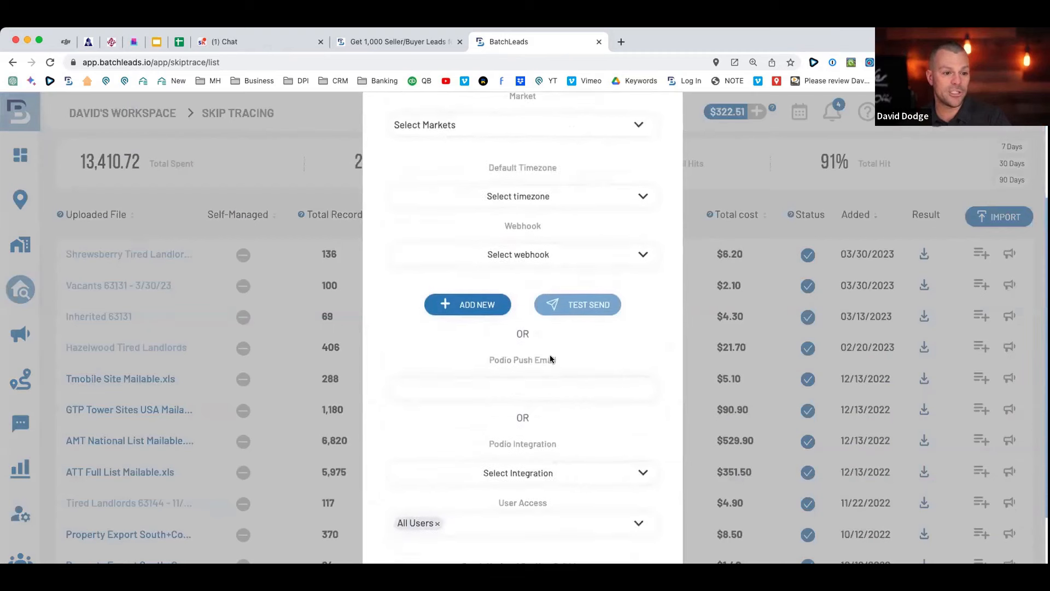
pyautogui.scroll(5, 549, 354)
pyautogui.click(663, 126)
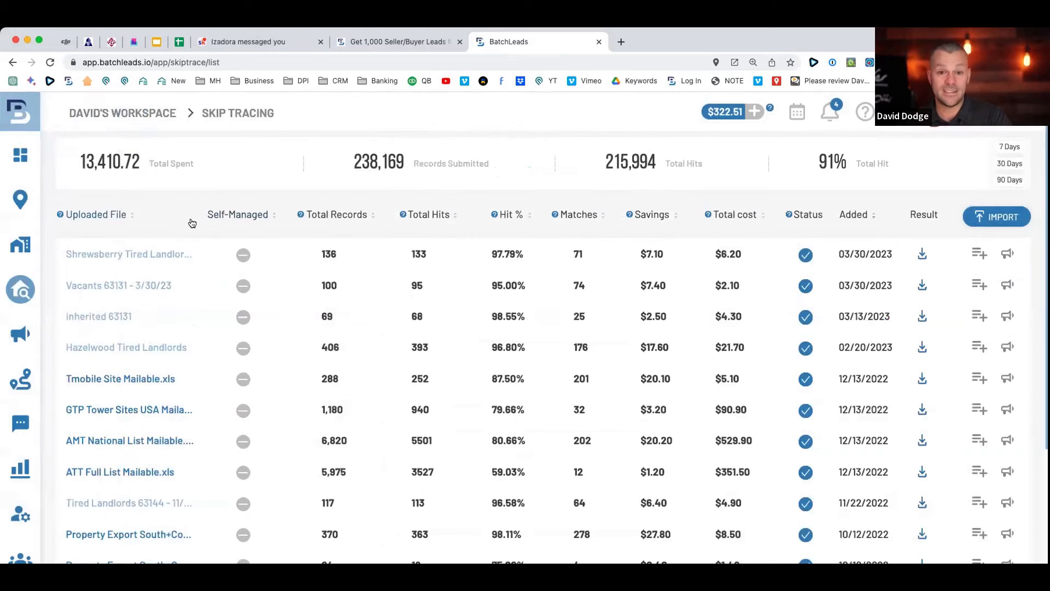
pyautogui.moveTo(20, 245)
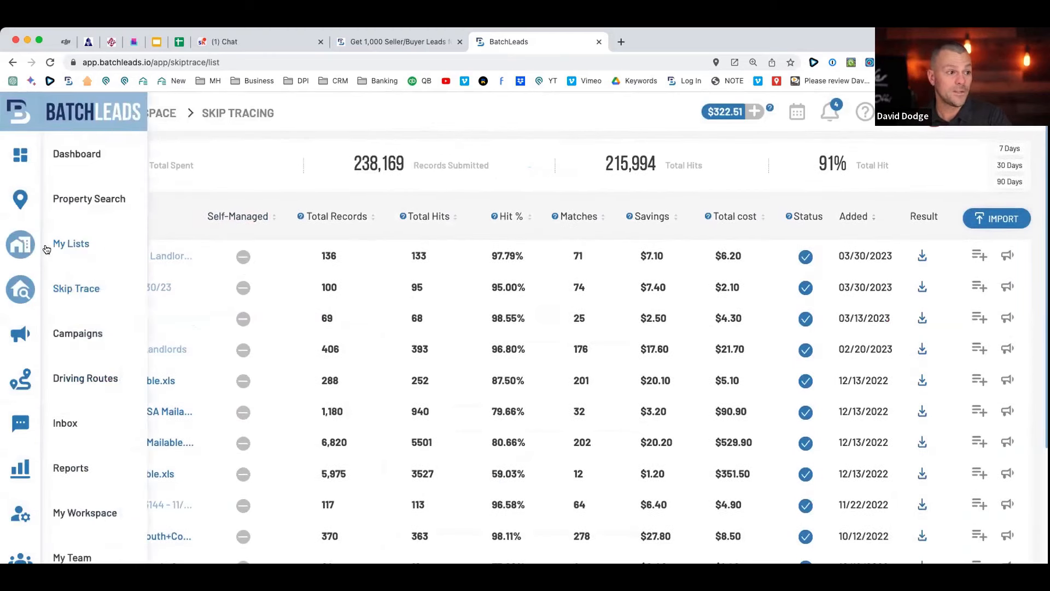
pyautogui.click(63, 198)
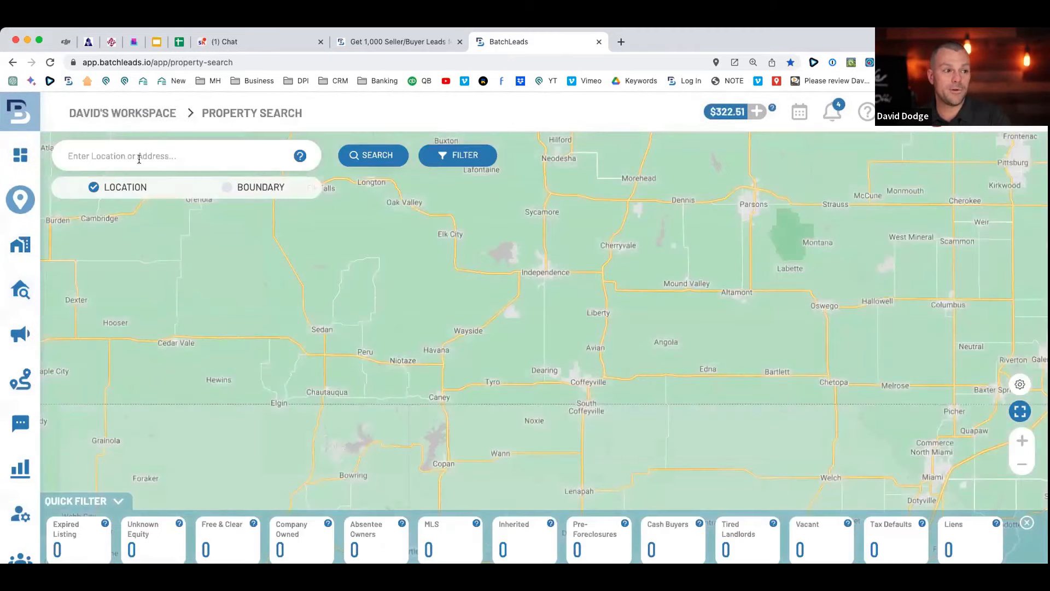